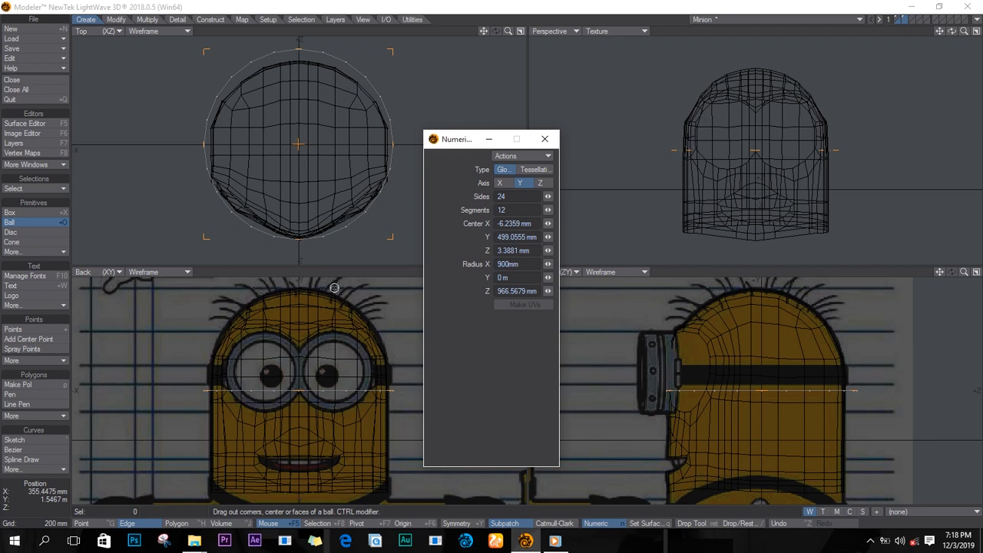
Step: Create the flat ball guide with X and Z radii of 900 mm, positioned over the head's outline in the top view
{"action": "key", "text": "Tab"}
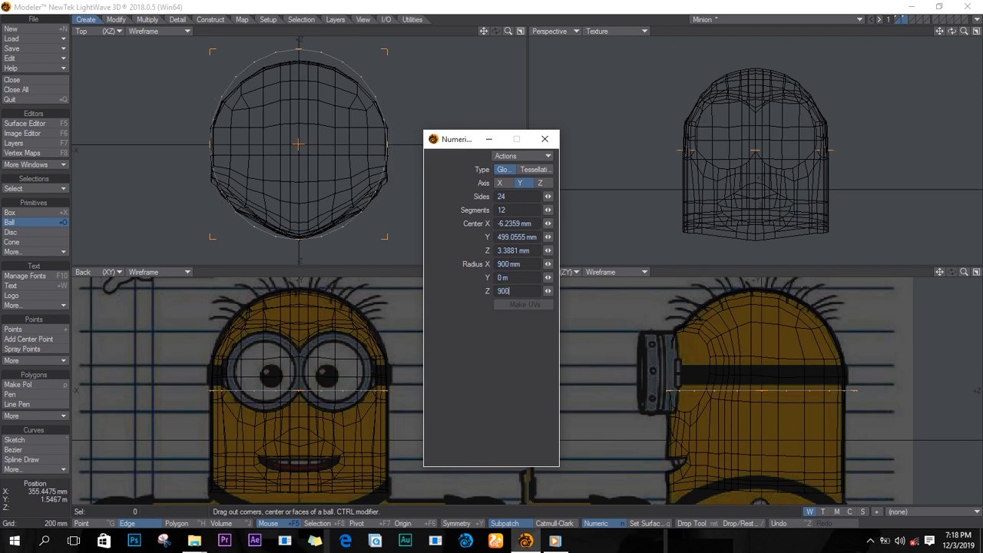
{"action": "key", "text": "Tab"}
{"action": "left_click", "coordinate": [544, 139]}
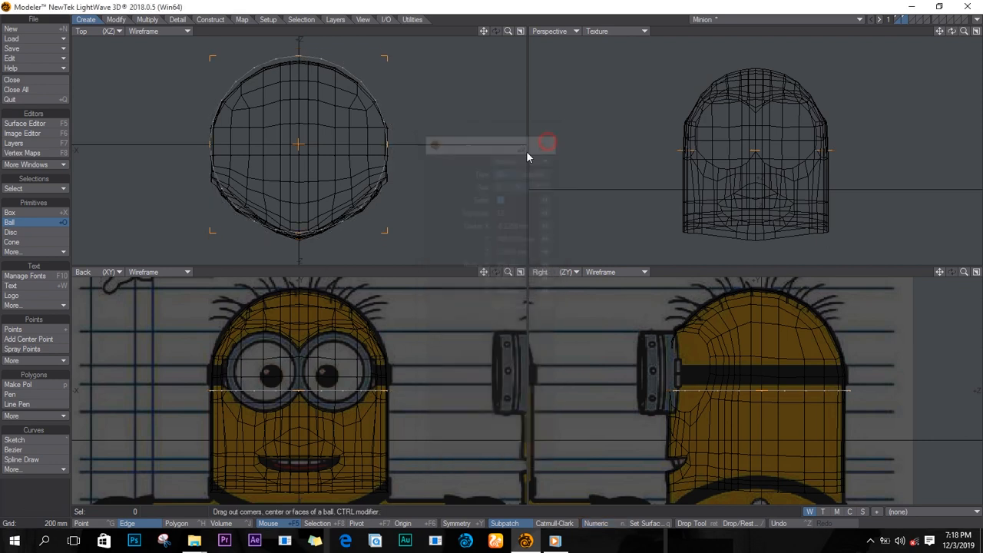
{"action": "left_click_drag", "start_coordinate": [299, 143], "coordinate": [300, 149]}
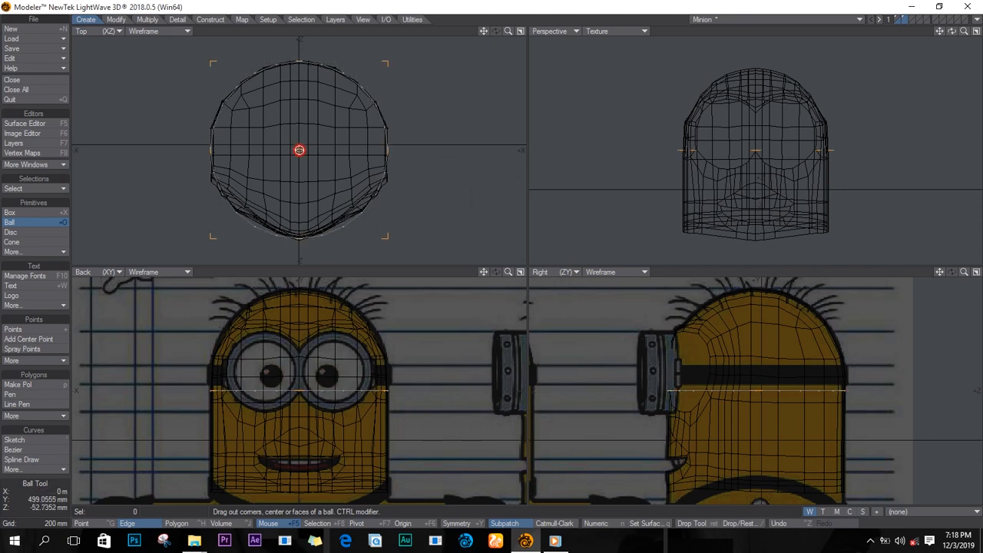
{"action": "key", "text": "Return"}
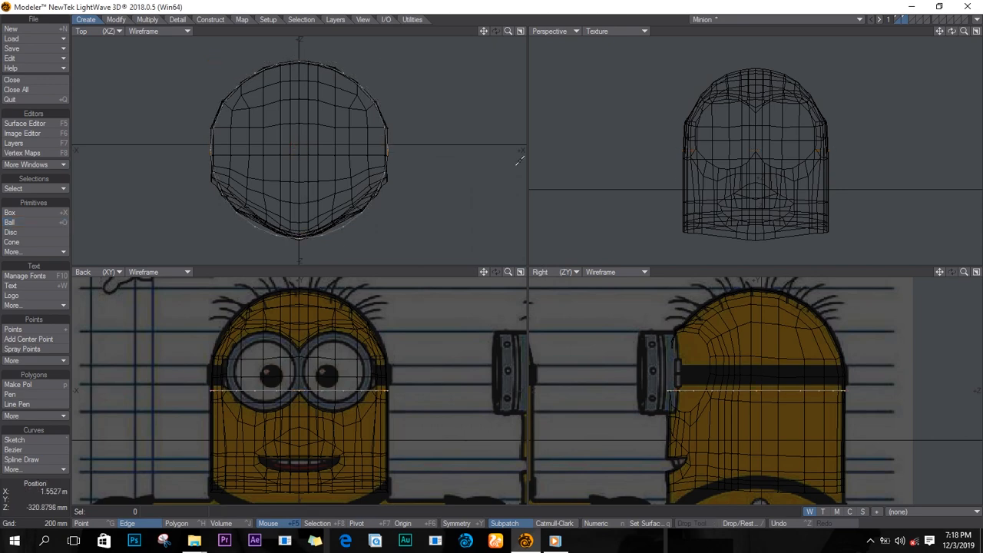
Step: Make the head layer active, enlarge the top view, and flatten the edge row crossing the head just behind its centre
{"action": "left_click", "coordinate": [903, 21]}
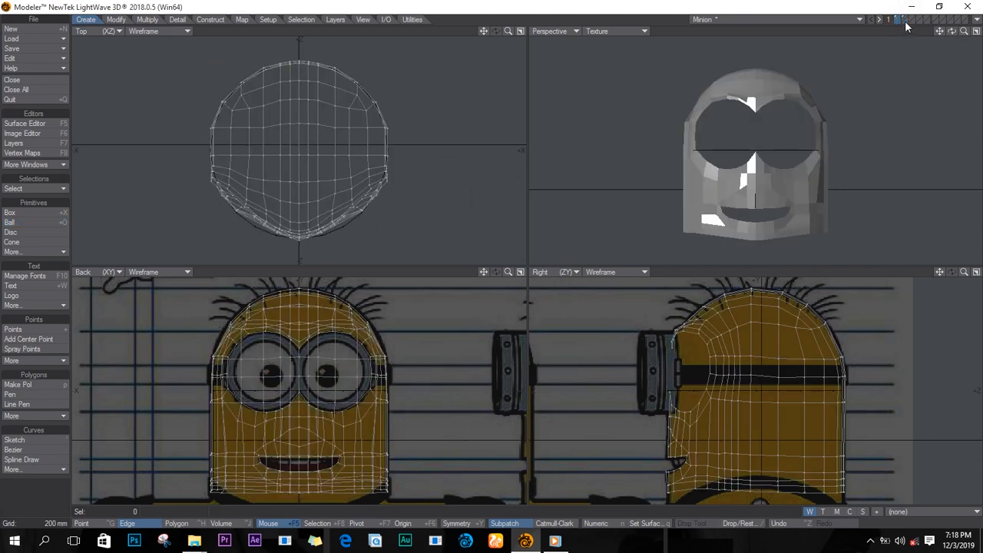
{"action": "left_click", "coordinate": [520, 31]}
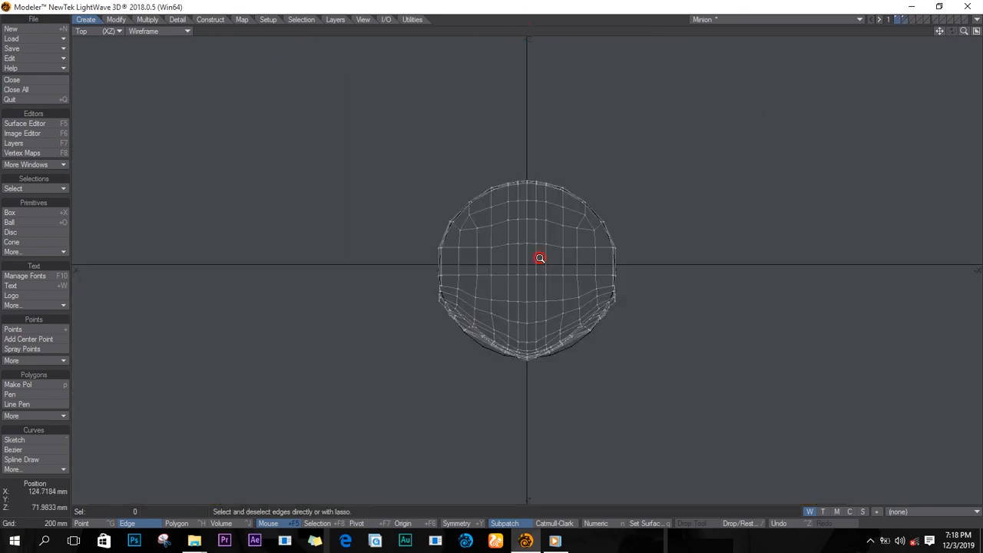
{"action": "left_click_drag", "start_coordinate": [540, 259], "coordinate": [638, 282], "text": "ctrl+alt"}
{"action": "left_click_drag", "start_coordinate": [337, 199], "coordinate": [380, 246], "text": "alt"}
{"action": "left_click_drag", "start_coordinate": [380, 245], "coordinate": [448, 247], "text": "ctrl+alt"}
{"action": "key", "text": "t"}
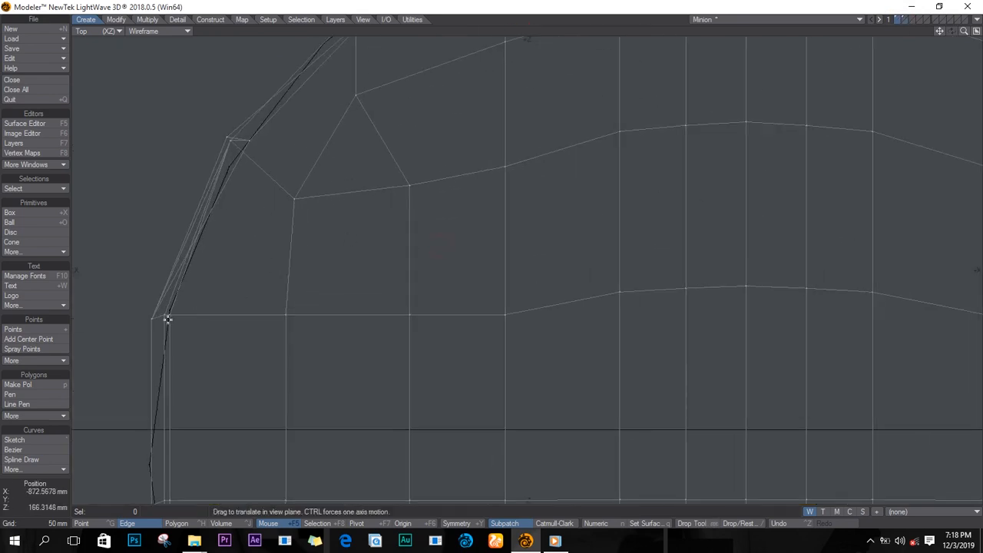
{"action": "left_click_drag", "start_coordinate": [607, 338], "coordinate": [529, 358], "text": "ctrl+alt"}
{"action": "key", "text": "space"}
{"action": "mouse_move", "coordinate": [324, 317]}
{"action": "right_mouse_down"}
{"action": "mouse_move", "coordinate": [812, 312]}
{"action": "mouse_move", "coordinate": [768, 309]}
{"action": "right_mouse_up"}
{"action": "key", "text": "h"}
{"action": "left_click_drag", "start_coordinate": [555, 311], "coordinate": [558, 353], "text": "ctrl"}
Step: Turn on Symmetry and undo the last adjustments made to the crosswise edge row after flattening
{"action": "key", "text": "t"}
{"action": "mouse_move", "coordinate": [569, 323]}
{"action": "left_mouse_down", "text": "ctrl"}
{"action": "mouse_move", "coordinate": [569, 335]}
{"action": "mouse_move", "coordinate": [555, 322]}
{"action": "mouse_move", "coordinate": [592, 320]}
{"action": "left_mouse_up", "text": "ctrl"}
{"action": "key", "text": "h"}
{"action": "left_click", "coordinate": [466, 525]}
{"action": "key", "text": "ctrl+z"}
{"action": "key", "text": "ctrl+z"}
Step: Pull the outer end of the flattened row and the next corner behind it onto the circular guide
{"action": "key", "text": "t"}
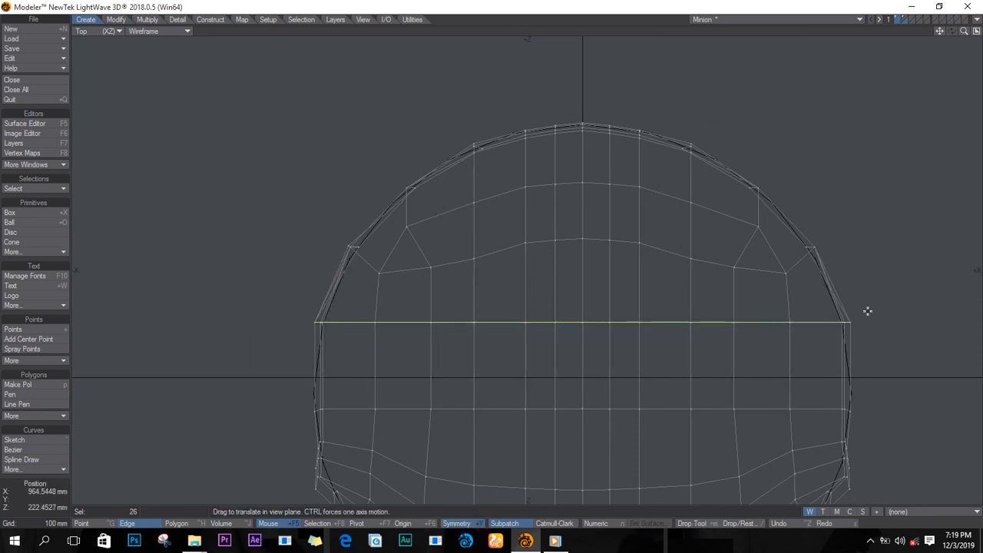
{"action": "key", "text": "slash"}
{"action": "left_click_drag", "start_coordinate": [849, 322], "coordinate": [840, 327], "text": "ctrl"}
{"action": "left_click_drag", "start_coordinate": [803, 240], "coordinate": [903, 254], "text": "ctrl+alt"}
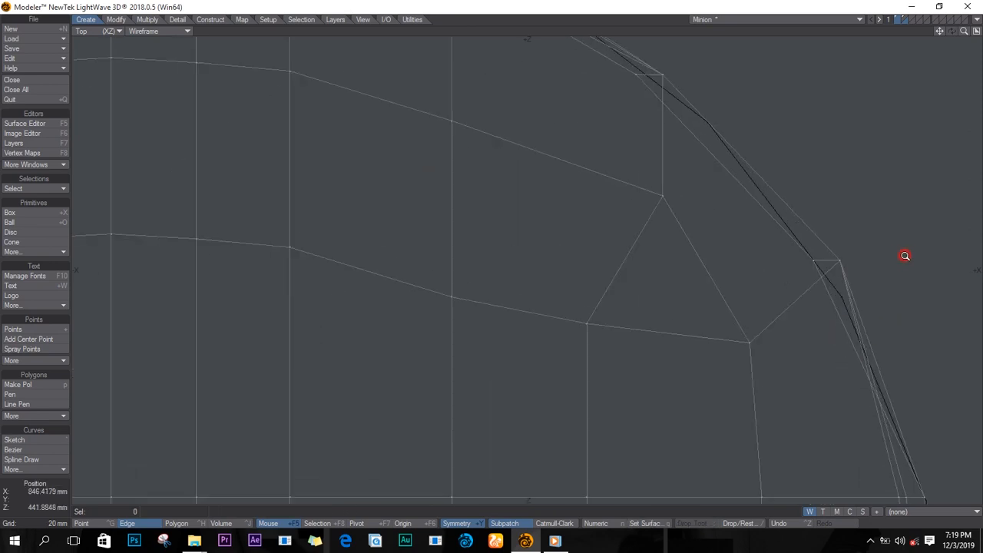
{"action": "left_click_drag", "start_coordinate": [846, 299], "coordinate": [760, 258], "text": "alt"}
{"action": "left_click_drag", "start_coordinate": [756, 219], "coordinate": [754, 255]}
{"action": "left_click_drag", "start_coordinate": [813, 245], "coordinate": [781, 272], "text": "alt"}
Step: Move the rear quarter's outer edges onto the guide circle so the back corners follow its curve
{"action": "mouse_move", "coordinate": [629, 253]}
{"action": "left_mouse_down", "text": "ctrl+alt"}
{"action": "mouse_move", "coordinate": [652, 249]}
{"action": "mouse_move", "coordinate": [644, 247]}
{"action": "left_mouse_up", "text": "ctrl+alt"}
{"action": "left_click_drag", "start_coordinate": [563, 50], "coordinate": [713, 307], "text": "alt"}
{"action": "left_click_drag", "start_coordinate": [712, 319], "coordinate": [717, 316]}
{"action": "left_click_drag", "start_coordinate": [733, 320], "coordinate": [726, 321]}
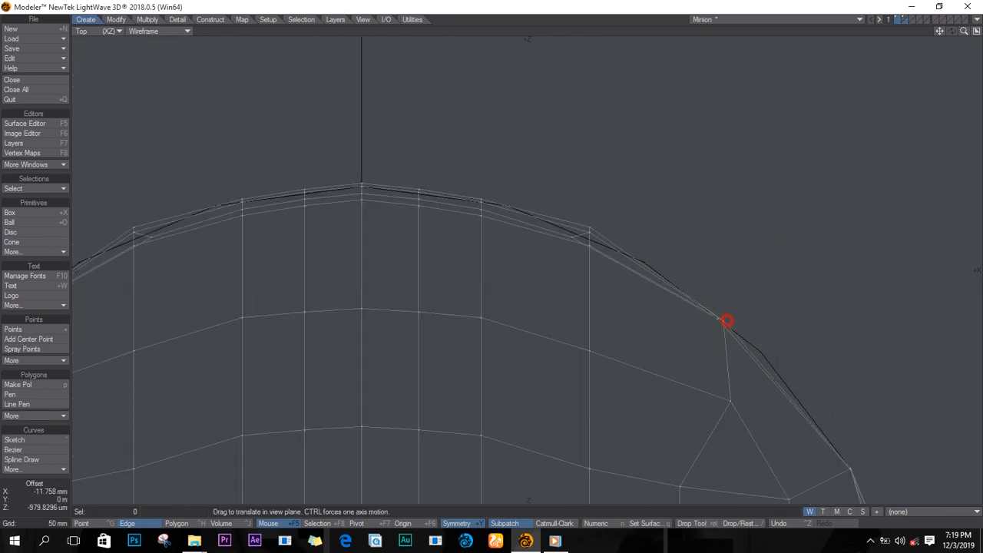
{"action": "left_click_drag", "start_coordinate": [575, 239], "coordinate": [590, 239]}
{"action": "scroll", "coordinate": [589, 237], "scroll_direction": "up", "scroll_amount": 5}
{"action": "left_click_drag", "start_coordinate": [598, 264], "coordinate": [599, 261]}
Step: Bring the edges around the back centre of the head in line with the guide circle
{"action": "scroll", "coordinate": [586, 261], "scroll_direction": "down", "scroll_amount": 5}
{"action": "scroll", "coordinate": [495, 235], "scroll_direction": "up", "scroll_amount": 3}
{"action": "left_click_drag", "start_coordinate": [489, 228], "coordinate": [493, 232]}
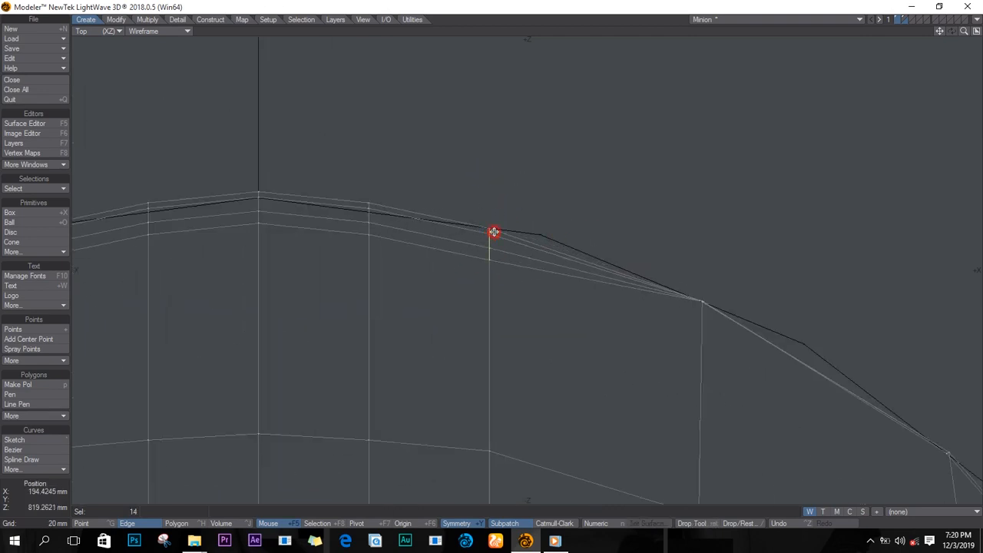
{"action": "left_click_drag", "start_coordinate": [380, 204], "coordinate": [381, 213]}
{"action": "right_click_drag", "start_coordinate": [240, 161], "coordinate": [247, 156]}
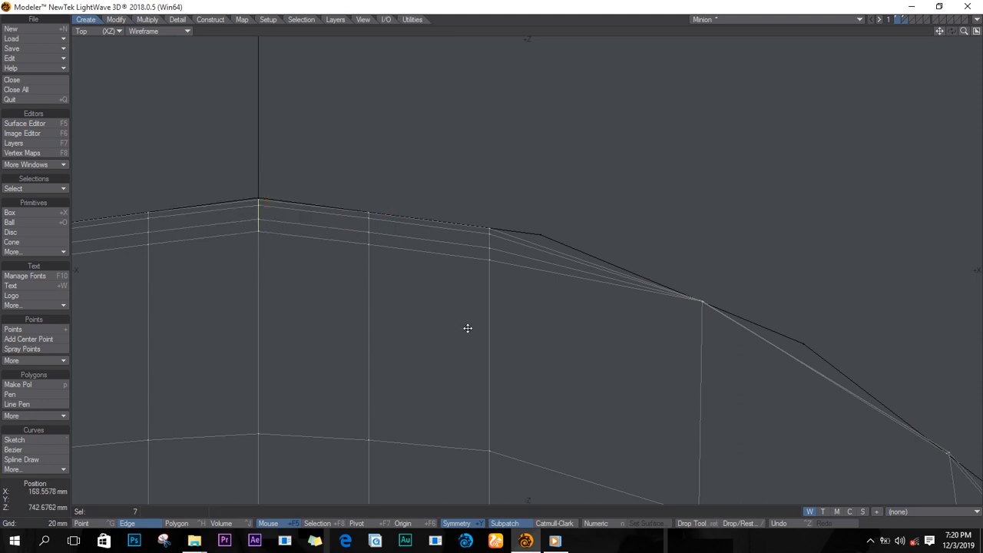
Step: Switch to point editing and move the side vertices just in front of the head's centre line to the guide
{"action": "mouse_move", "coordinate": [465, 327]}
{"action": "left_mouse_down", "text": "alt"}
{"action": "mouse_move", "coordinate": [529, 193]}
{"action": "mouse_move", "coordinate": [456, 171]}
{"action": "left_mouse_up", "text": "alt"}
{"action": "mouse_move", "coordinate": [456, 171]}
{"action": "right_mouse_down"}
{"action": "mouse_move", "coordinate": [537, 206]}
{"action": "mouse_move", "coordinate": [406, 172]}
{"action": "right_mouse_up"}
{"action": "key", "text": "space"}
{"action": "key", "text": "space"}
{"action": "key", "text": "t"}
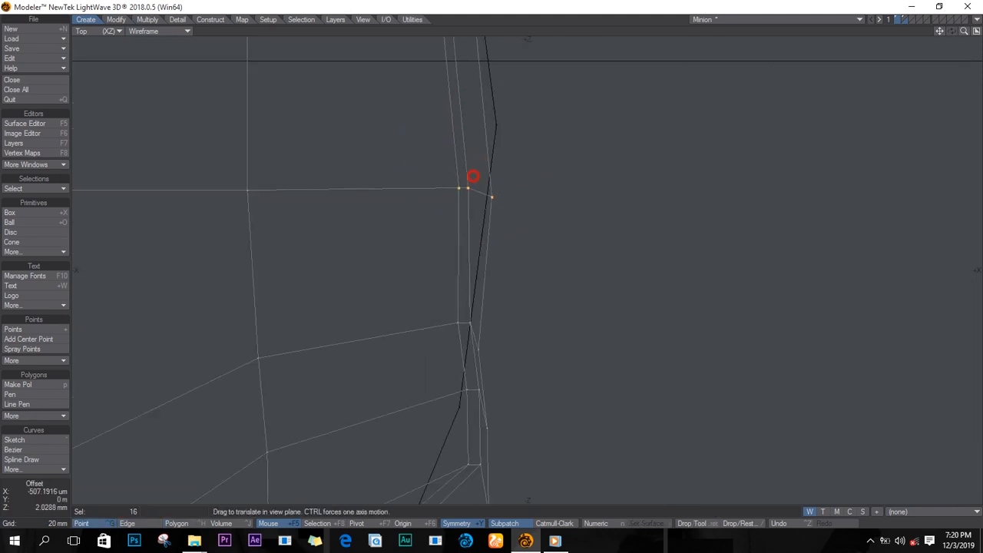
{"action": "left_click_drag", "start_coordinate": [473, 176], "coordinate": [468, 169]}
{"action": "key", "text": "slash"}
Step: Move the next two groups of side vertices toward the face inward to the guide circle
{"action": "left_click_drag", "start_coordinate": [424, 402], "coordinate": [445, 216], "text": "alt"}
{"action": "scroll", "coordinate": [484, 163], "scroll_direction": "down", "scroll_amount": 2}
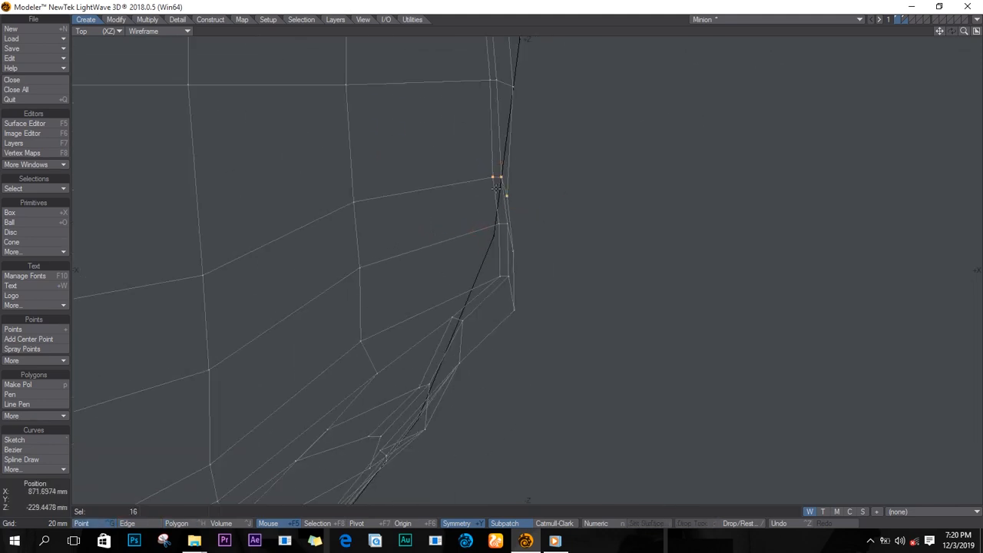
{"action": "key", "text": "t"}
{"action": "left_click_drag", "start_coordinate": [497, 188], "coordinate": [488, 188]}
{"action": "key", "text": "slash"}
{"action": "right_click_drag", "start_coordinate": [544, 272], "coordinate": [542, 271]}
{"action": "key", "text": "t"}
{"action": "left_click_drag", "start_coordinate": [472, 256], "coordinate": [453, 256]}
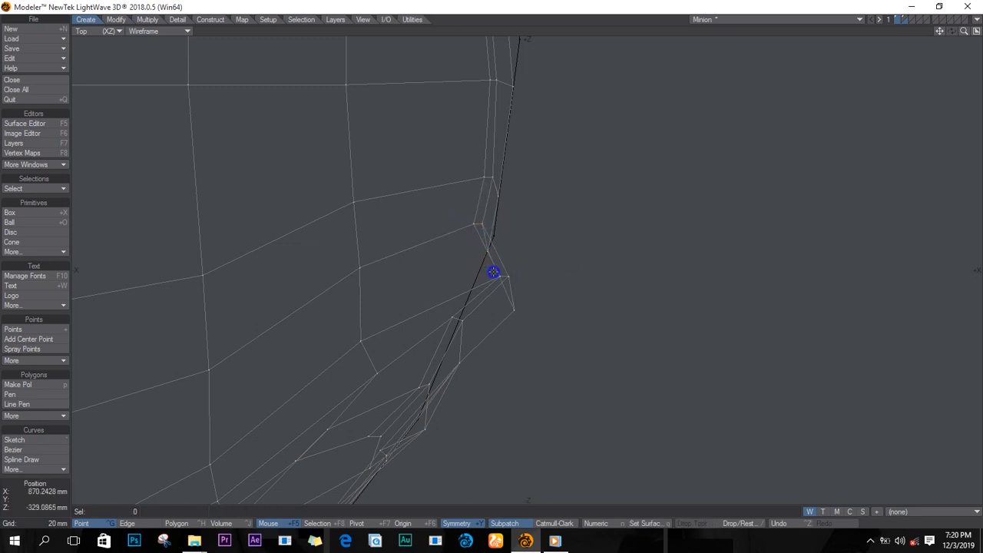
Step: Shift the two vertex groups at the bend between the head's side and face inward to the guide
{"action": "right_click_drag", "start_coordinate": [494, 272], "coordinate": [491, 304]}
{"action": "key", "text": "t"}
{"action": "mouse_move", "coordinate": [488, 307]}
{"action": "left_mouse_down"}
{"action": "mouse_move", "coordinate": [437, 283]}
{"action": "mouse_move", "coordinate": [459, 147]}
{"action": "left_mouse_up"}
{"action": "key", "text": "slash"}
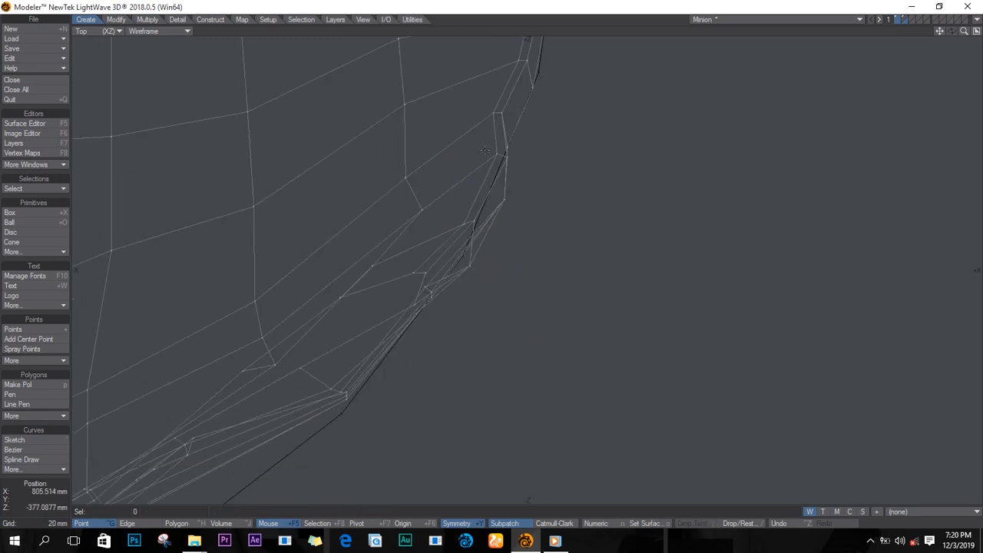
{"action": "key", "text": "t"}
{"action": "left_click_drag", "start_coordinate": [511, 182], "coordinate": [492, 182]}
Step: Fit the following vertex groups along the outer front quarter of the face to the guide circle
{"action": "right_click_drag", "start_coordinate": [454, 260], "coordinate": [463, 244]}
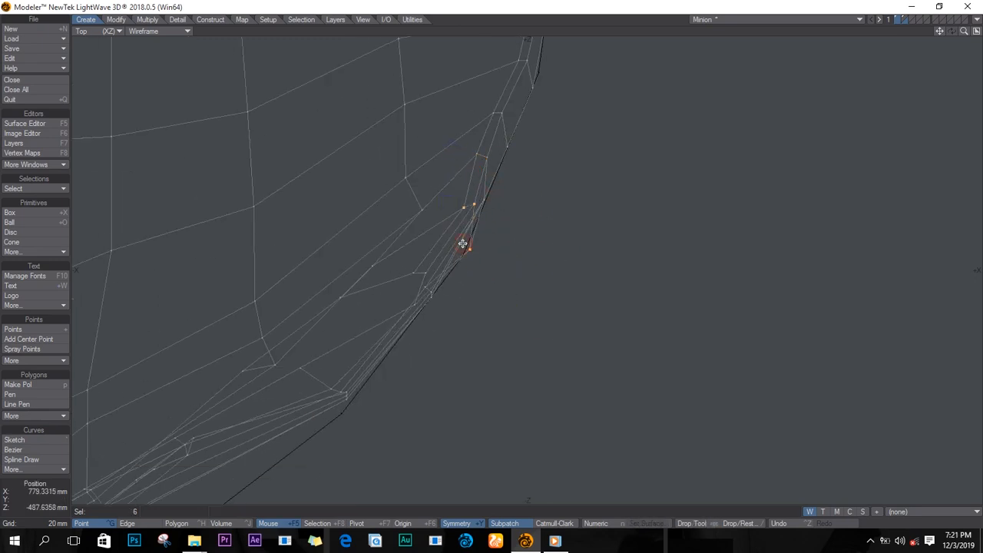
{"action": "key", "text": "t"}
{"action": "left_click_drag", "start_coordinate": [488, 244], "coordinate": [469, 244]}
{"action": "mouse_move", "coordinate": [458, 284]}
{"action": "left_mouse_down", "text": "alt"}
{"action": "mouse_move", "coordinate": [465, 256]}
{"action": "mouse_move", "coordinate": [583, 215]}
{"action": "left_mouse_up", "text": "alt"}
{"action": "mouse_move", "coordinate": [410, 198]}
{"action": "right_mouse_down"}
{"action": "mouse_move", "coordinate": [371, 237]}
{"action": "mouse_move", "coordinate": [399, 201]}
{"action": "right_mouse_up"}
{"action": "left_click_drag", "start_coordinate": [449, 292], "coordinate": [456, 300]}
Step: Select the clustered vertices in the middle of the front quarter and bring them forward toward the guide
{"action": "right_click_drag", "start_coordinate": [336, 326], "coordinate": [305, 420]}
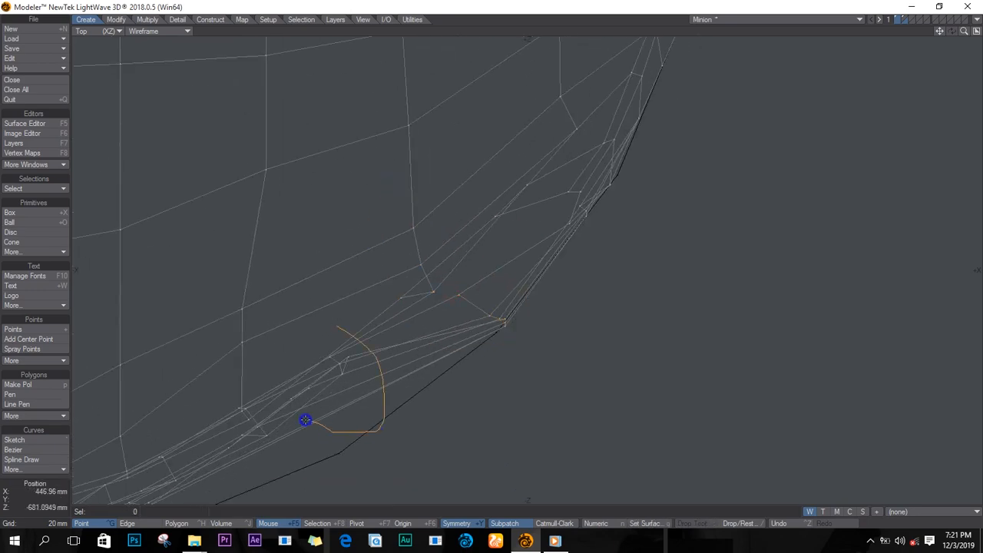
{"action": "right_click_drag", "start_coordinate": [201, 435], "coordinate": [258, 397]}
{"action": "mouse_move", "coordinate": [258, 397]}
{"action": "left_mouse_down", "text": "alt"}
{"action": "mouse_move", "coordinate": [361, 285]}
{"action": "mouse_move", "coordinate": [437, 322]}
{"action": "mouse_move", "coordinate": [424, 286]}
{"action": "left_mouse_up", "text": "alt"}
{"action": "key", "text": "ctrl+z"}
{"action": "left_click_drag", "start_coordinate": [350, 299], "coordinate": [445, 271], "text": "alt"}
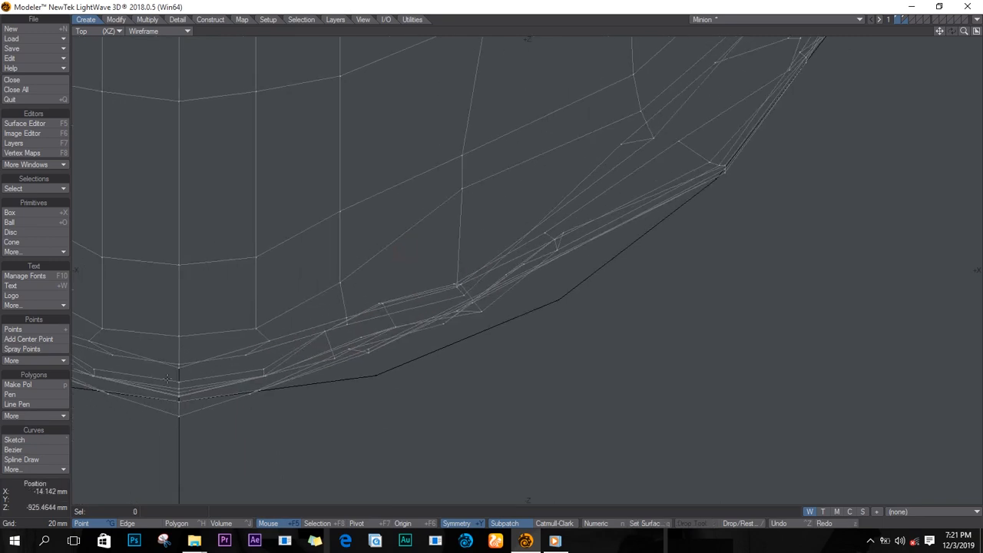
Step: Align the front centre vertices with the guide, and drag the neighbouring inner-row vertices forward
{"action": "right_click_drag", "start_coordinate": [200, 446], "coordinate": [198, 442]}
{"action": "left_click_drag", "start_coordinate": [198, 442], "coordinate": [171, 325]}
{"action": "key", "text": "ctrl+t"}
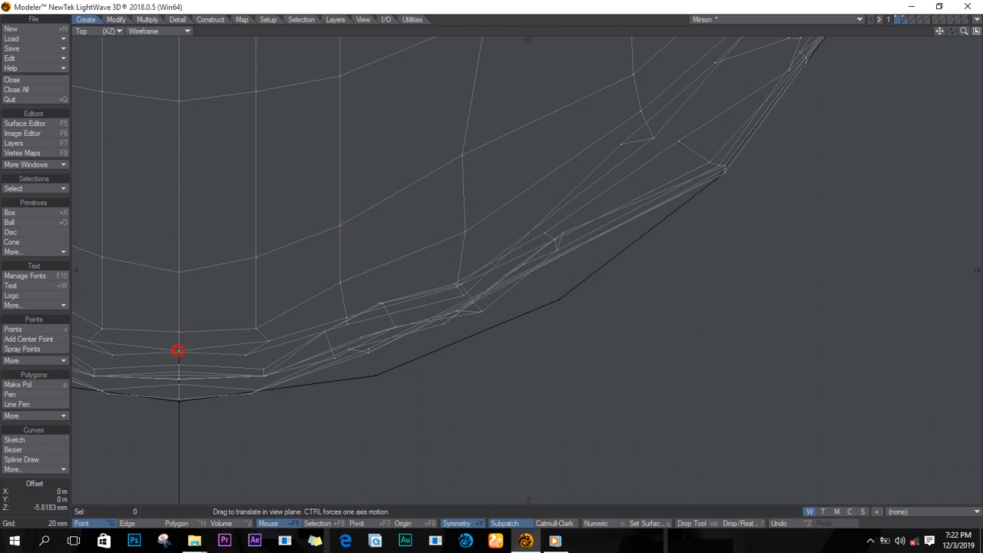
{"action": "left_click_drag", "start_coordinate": [463, 195], "coordinate": [462, 230]}
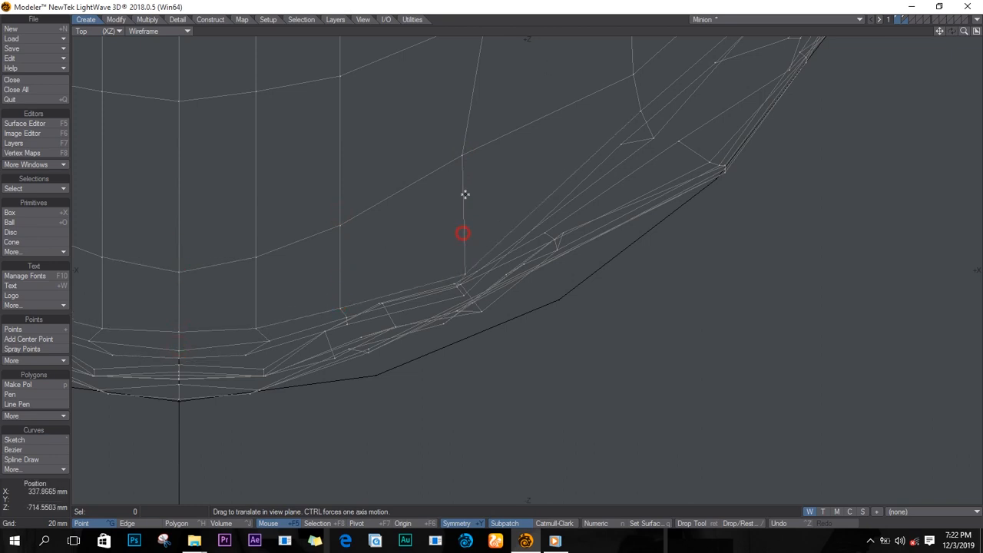
{"action": "left_click_drag", "start_coordinate": [463, 153], "coordinate": [463, 200]}
{"action": "left_click_drag", "start_coordinate": [338, 188], "coordinate": [338, 225]}
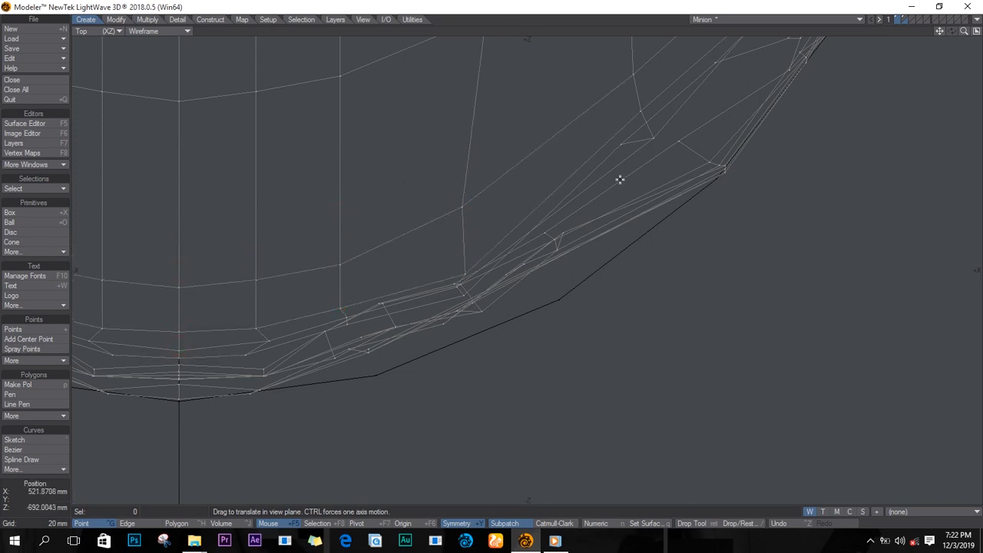
Step: Move successive vertex groups between the face's centre and its front quarter forward until they meet the guide
{"action": "key", "text": "space"}
{"action": "right_click_drag", "start_coordinate": [326, 342], "coordinate": [287, 261]}
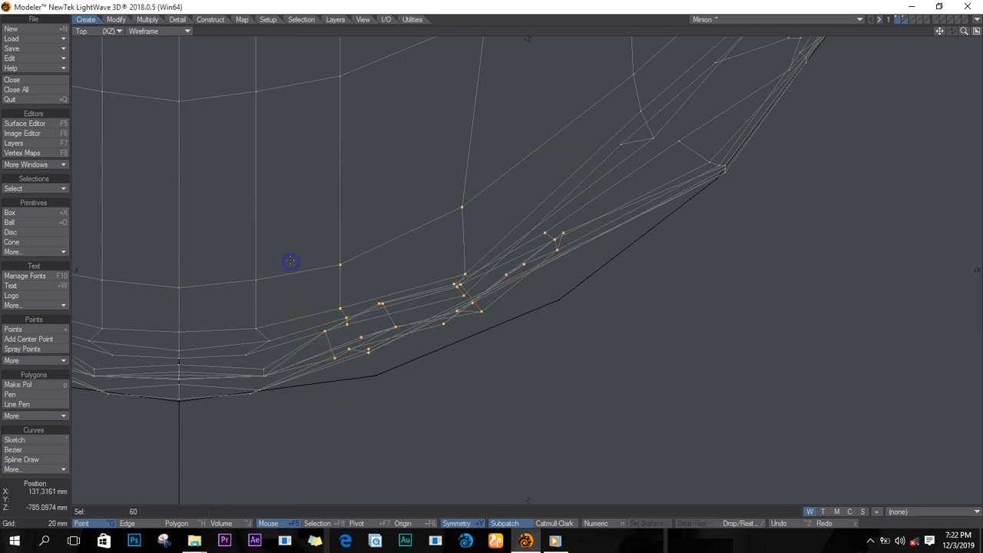
{"action": "right_click_drag", "start_coordinate": [366, 378], "coordinate": [361, 361]}
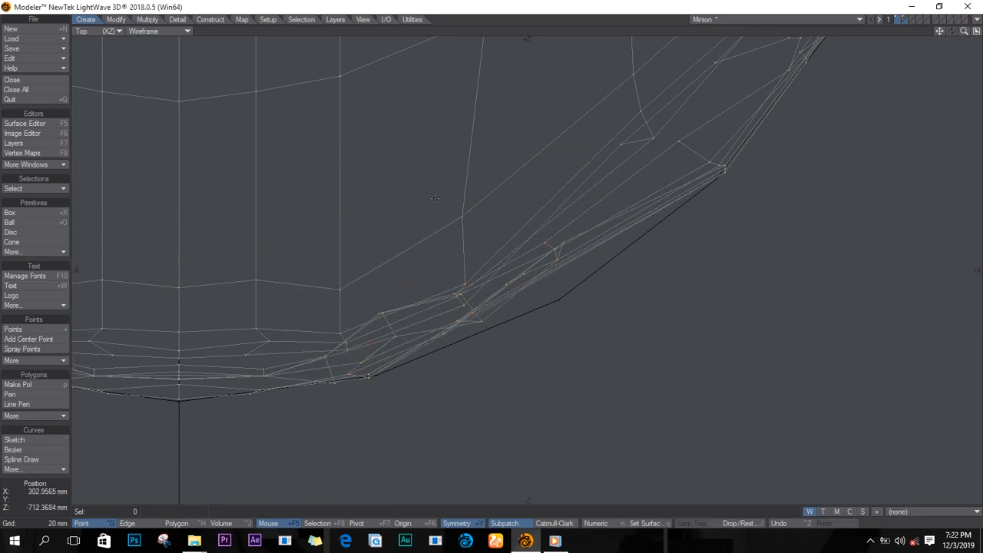
{"action": "right_click_drag", "start_coordinate": [445, 202], "coordinate": [435, 201]}
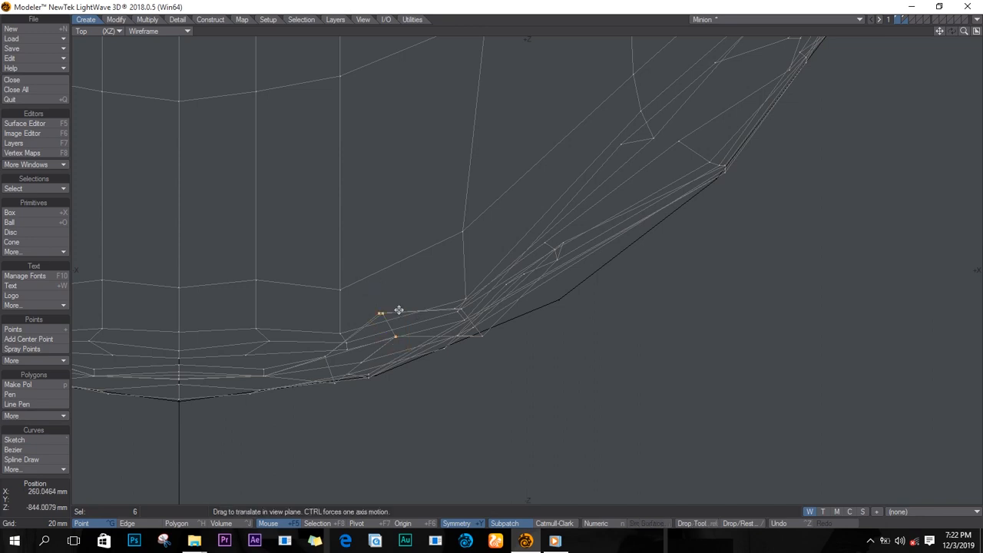
{"action": "left_click_drag", "start_coordinate": [479, 333], "coordinate": [598, 243]}
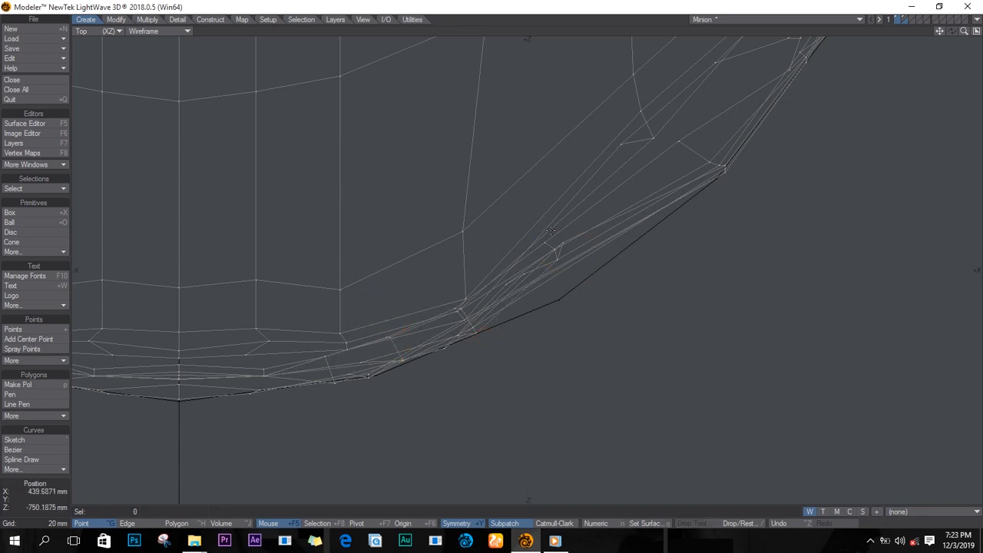
Step: Move the remaining vertex group in the outer front quarter outward onto the guide circle
{"action": "key", "text": "ctrl+h"}
{"action": "right_click_drag", "start_coordinate": [521, 208], "coordinate": [521, 208]}
{"action": "key", "text": "t"}
{"action": "left_click_drag", "start_coordinate": [569, 258], "coordinate": [521, 292]}
{"action": "key", "text": "/"}
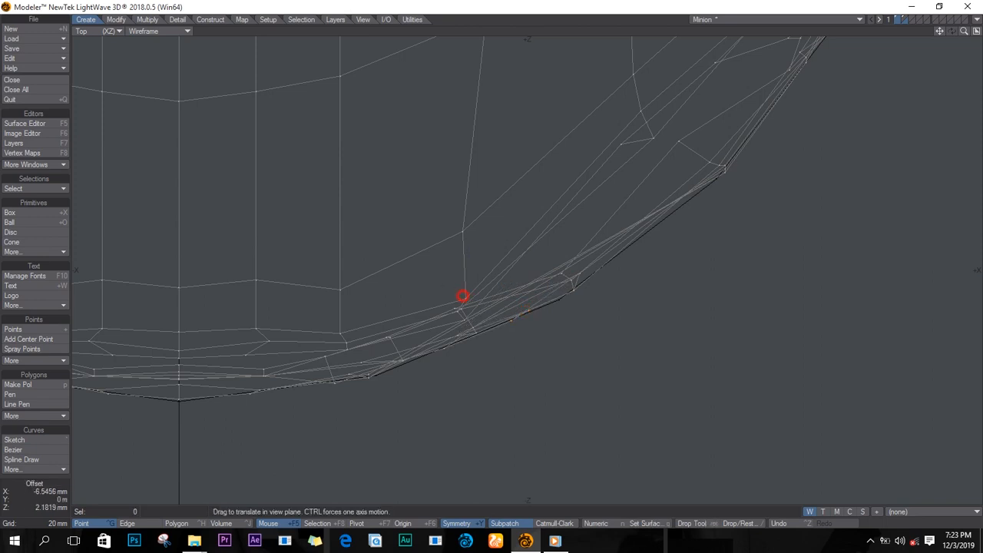
Step: Drag individual vertices of the inner front rows to even out the mesh flow near the guide
{"action": "left_click_drag", "start_coordinate": [461, 294], "coordinate": [450, 300]}
{"action": "left_click_drag", "start_coordinate": [176, 287], "coordinate": [176, 292]}
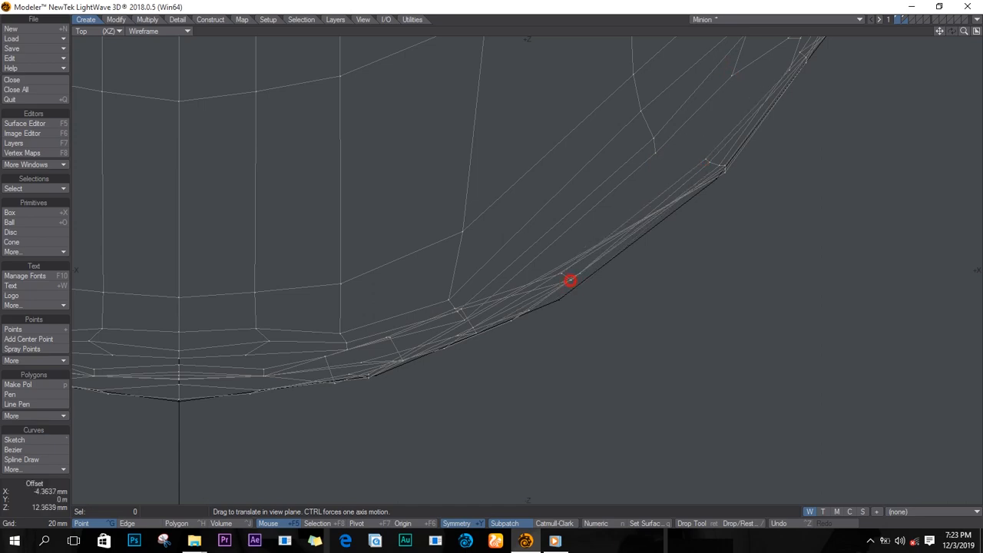
{"action": "left_click_drag", "start_coordinate": [569, 281], "coordinate": [571, 282]}
{"action": "mouse_move", "coordinate": [572, 284]}
{"action": "left_mouse_down", "text": "ctrl+alt"}
{"action": "mouse_move", "coordinate": [629, 301]}
{"action": "mouse_move", "coordinate": [568, 296]}
{"action": "left_mouse_up", "text": "ctrl+alt"}
Step: Return to the four-view layout and preview the head as a smooth subpatch surface from an angle
{"action": "left_click", "coordinate": [975, 31]}
{"action": "left_click_drag", "start_coordinate": [884, 87], "coordinate": [955, 33], "text": "alt"}
{"action": "key", "text": "Tab"}
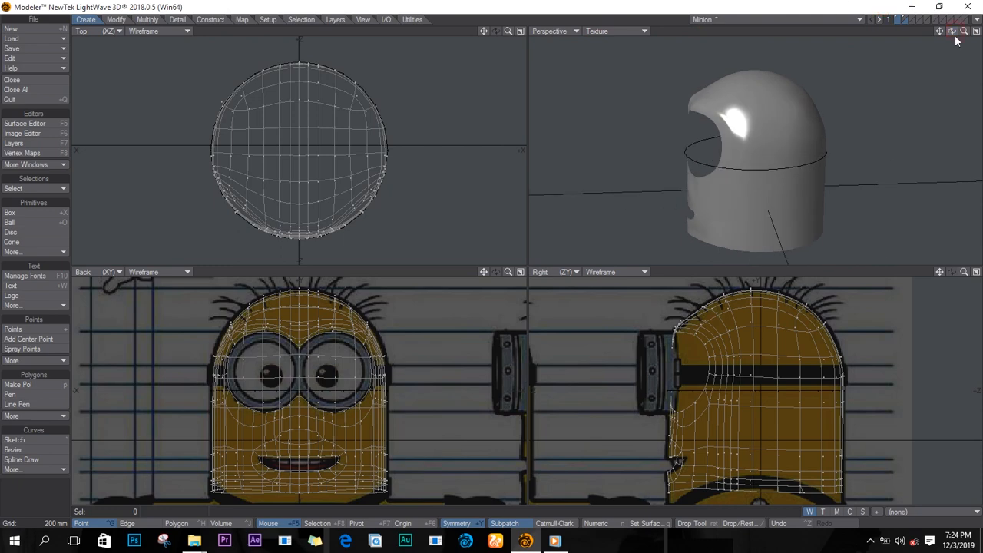
{"action": "key", "text": "Tab"}
Step: Enlarge the right view and flatten the head's bottom row of vertices into a level line
{"action": "left_click", "coordinate": [975, 271]}
{"action": "left_click_drag", "start_coordinate": [488, 495], "coordinate": [559, 376], "text": "alt"}
{"action": "mouse_move", "coordinate": [393, 392]}
{"action": "right_mouse_down"}
{"action": "mouse_move", "coordinate": [781, 440]}
{"action": "mouse_move", "coordinate": [782, 386]}
{"action": "right_mouse_up"}
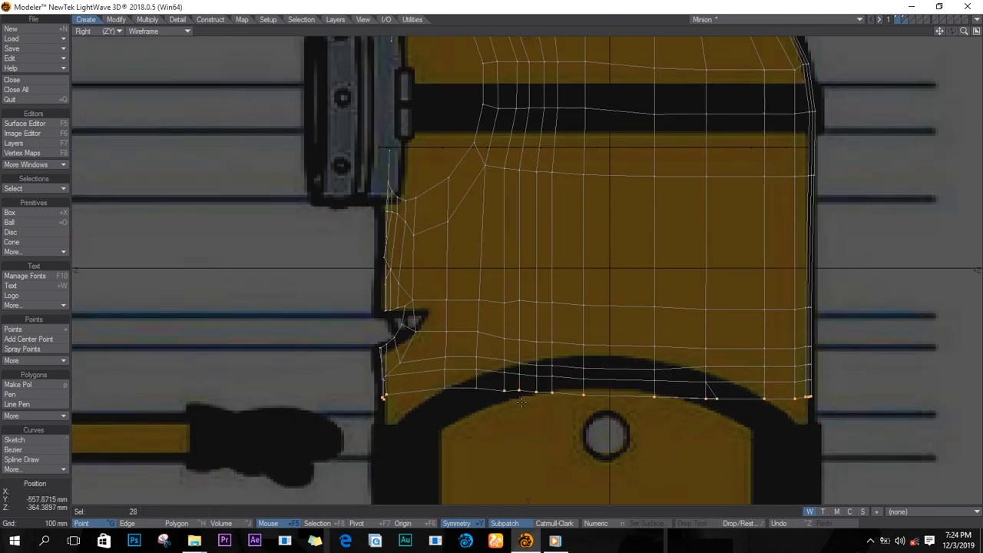
{"action": "key", "text": "h"}
Step: Select the complete second row of vertices above the bottom edge and flatten it level
{"action": "right_click_drag", "start_coordinate": [562, 396], "coordinate": [549, 386]}
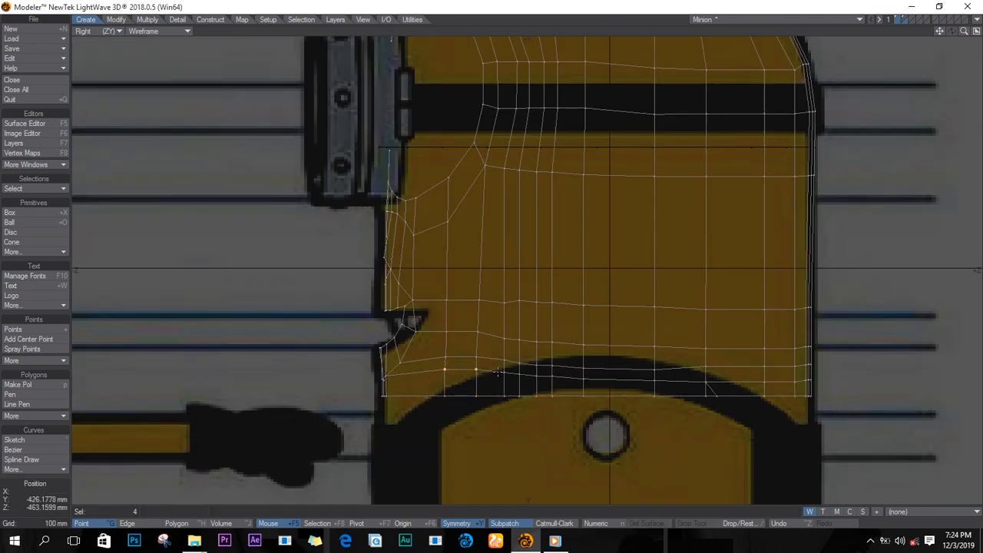
{"action": "left_click_drag", "start_coordinate": [497, 372], "coordinate": [810, 377]}
{"action": "key", "text": "h"}
{"action": "left_click_drag", "start_coordinate": [625, 377], "coordinate": [606, 375], "text": "ctrl"}
{"action": "key", "text": "ctrl+z"}
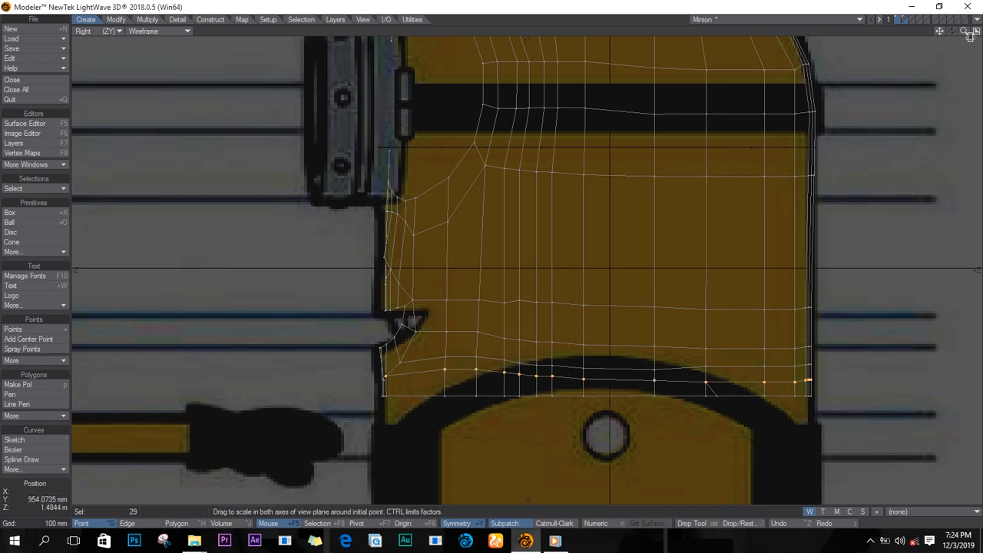
{"action": "left_click", "coordinate": [975, 31]}
{"action": "left_click_drag", "start_coordinate": [389, 227], "coordinate": [389, 99], "text": "alt"}
{"action": "left_click_drag", "start_coordinate": [345, 461], "coordinate": [346, 377], "text": "alt"}
{"action": "left_click", "coordinate": [741, 418], "text": "shift"}
{"action": "key", "text": "h"}
{"action": "left_click_drag", "start_coordinate": [835, 418], "coordinate": [660, 391], "text": "ctrl"}
Step: Try to flatten and raise the third row of vertices below the mouth
{"action": "key", "text": "l"}
{"action": "key", "text": "h"}
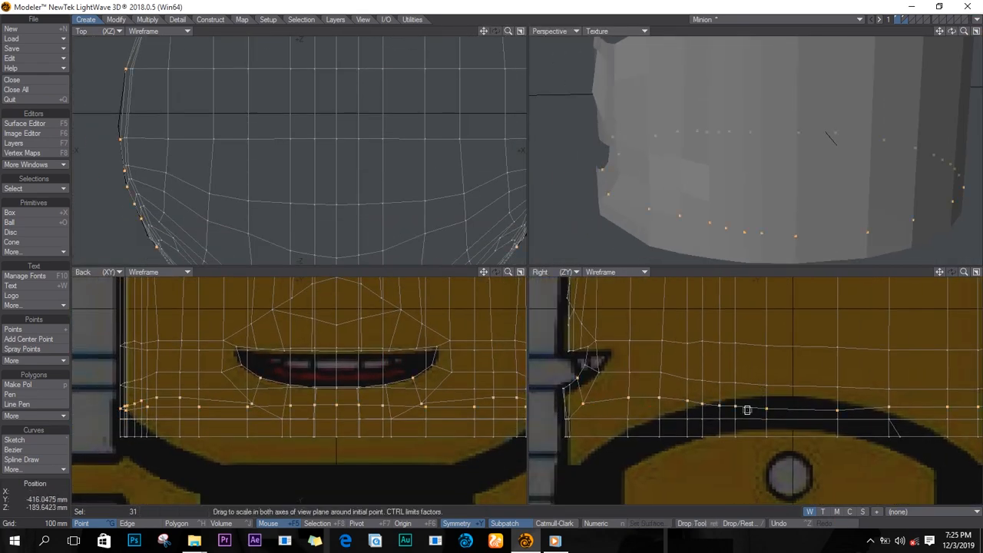
{"action": "left_click_drag", "start_coordinate": [746, 410], "coordinate": [745, 387], "text": "ctrl"}
{"action": "key", "text": "t"}
{"action": "left_click_drag", "start_coordinate": [747, 410], "coordinate": [748, 404]}
{"action": "key", "text": "ctrl+z"}
{"action": "key", "text": "ctrl+z"}
Step: Remove the stray mouth vertices from the third-row selection and flatten that row level
{"action": "left_click", "coordinate": [571, 375]}
{"action": "key", "text": "h"}
{"action": "left_click_drag", "start_coordinate": [658, 407], "coordinate": [693, 493], "text": "ctrl"}
{"action": "key", "text": "slash"}
Step: Select the fourth row of vertices from the bottom, beside the mouth, and flatten it level
{"action": "left_click_drag", "start_coordinate": [629, 369], "coordinate": [584, 407], "text": "alt"}
{"action": "left_click", "coordinate": [585, 407]}
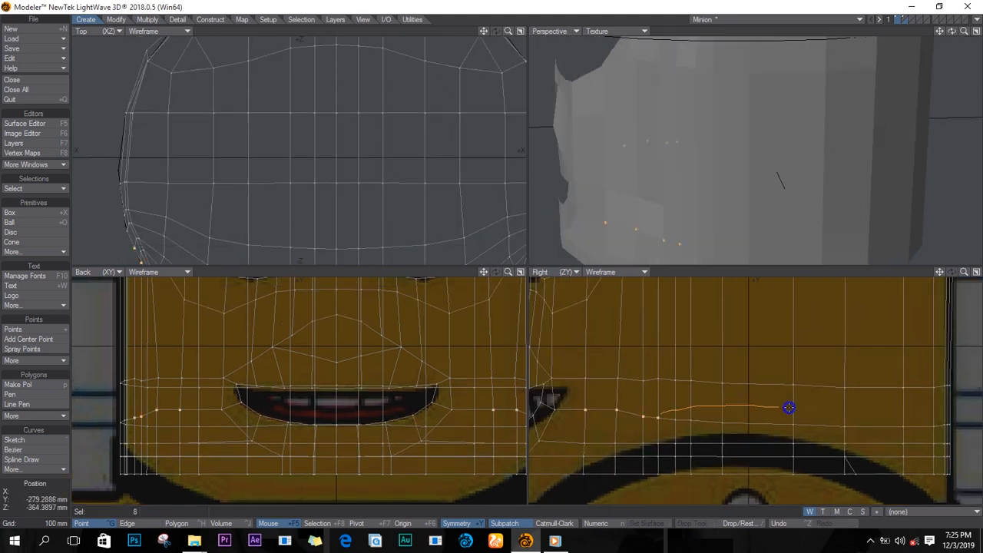
{"action": "right_click_drag", "start_coordinate": [789, 408], "coordinate": [658, 422]}
{"action": "key", "text": "h"}
{"action": "left_click_drag", "start_coordinate": [725, 409], "coordinate": [737, 475], "text": "ctrl"}
{"action": "key", "text": "slash"}
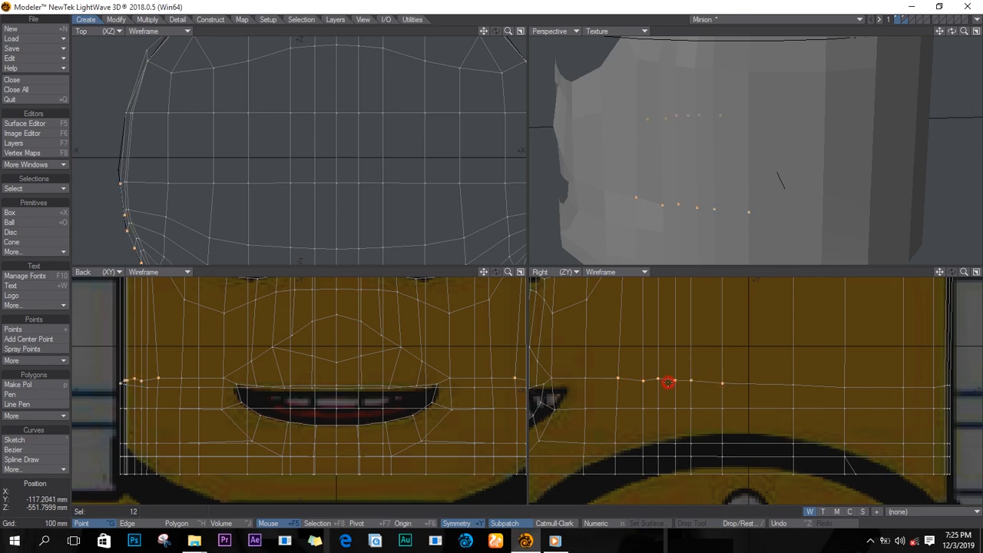
Step: Complete the selection of the fifth vertex row from the bottom, level with the upper lip, and flatten it level
{"action": "right_click_drag", "start_coordinate": [966, 390], "coordinate": [717, 394]}
{"action": "key", "text": "h"}
{"action": "left_click_drag", "start_coordinate": [722, 368], "coordinate": [721, 411], "text": "ctrl"}
{"action": "key", "text": "t"}
{"action": "mouse_move", "coordinate": [713, 366]}
{"action": "left_mouse_down"}
{"action": "mouse_move", "coordinate": [704, 400]}
{"action": "mouse_move", "coordinate": [614, 393]}
{"action": "left_mouse_up"}
{"action": "key", "text": "slash"}
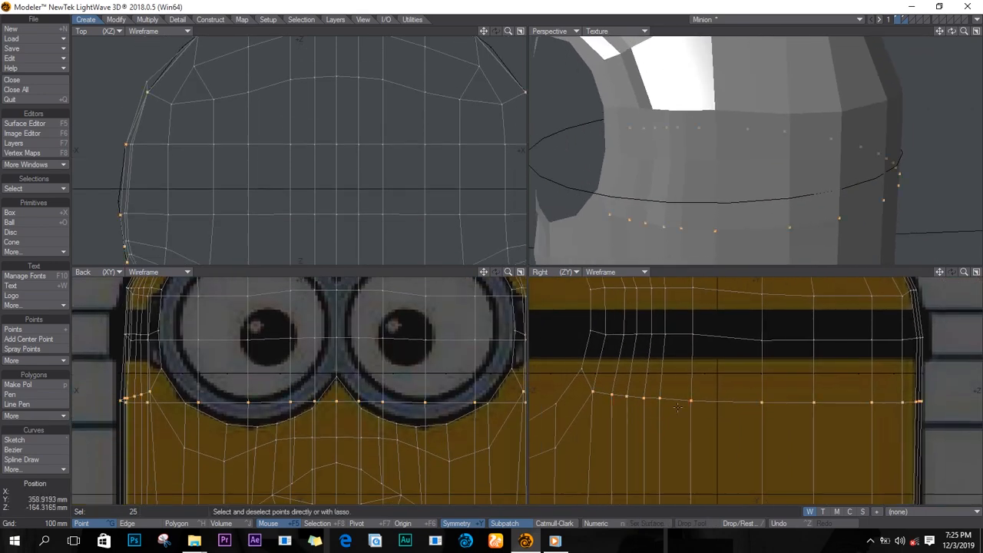
Step: Flatten the vertex row around the head just below the goggle strap and clear the selection
{"action": "key", "text": "h"}
{"action": "left_click_drag", "start_coordinate": [691, 400], "coordinate": [696, 470], "text": "ctrl"}
{"action": "key", "text": "t"}
{"action": "left_click_drag", "start_coordinate": [694, 409], "coordinate": [693, 413]}
{"action": "key", "text": "slash"}
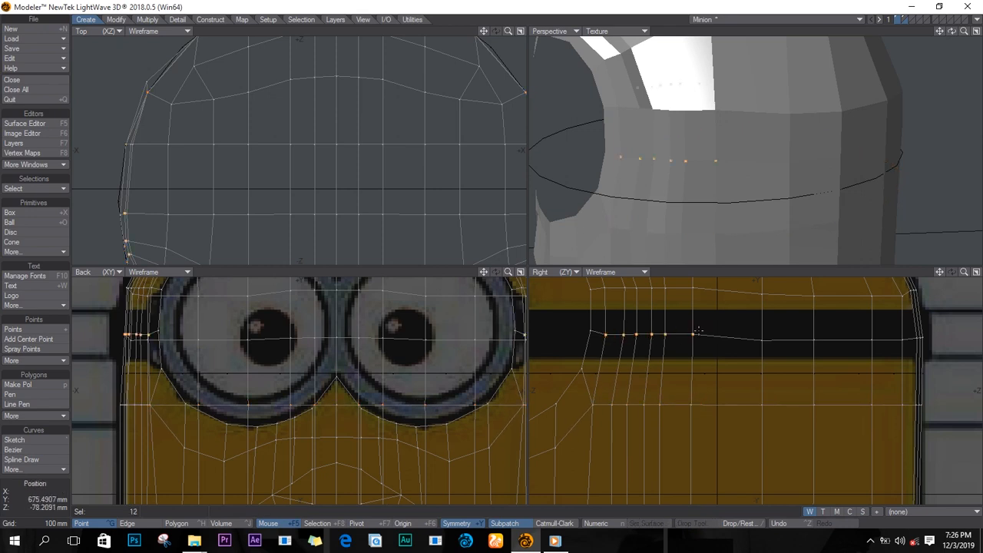
Step: Level the vertex row along the goggle strap and the row just above it, clearing each selection
{"action": "key", "text": "slash"}
{"action": "left_click_drag", "start_coordinate": [646, 358], "coordinate": [695, 454], "text": "alt"}
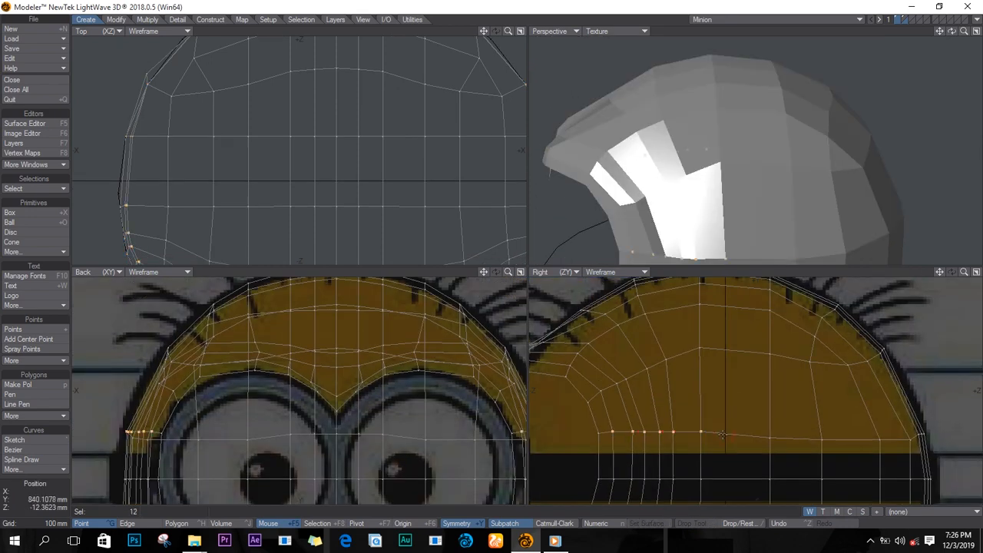
{"action": "left_click", "coordinate": [714, 430]}
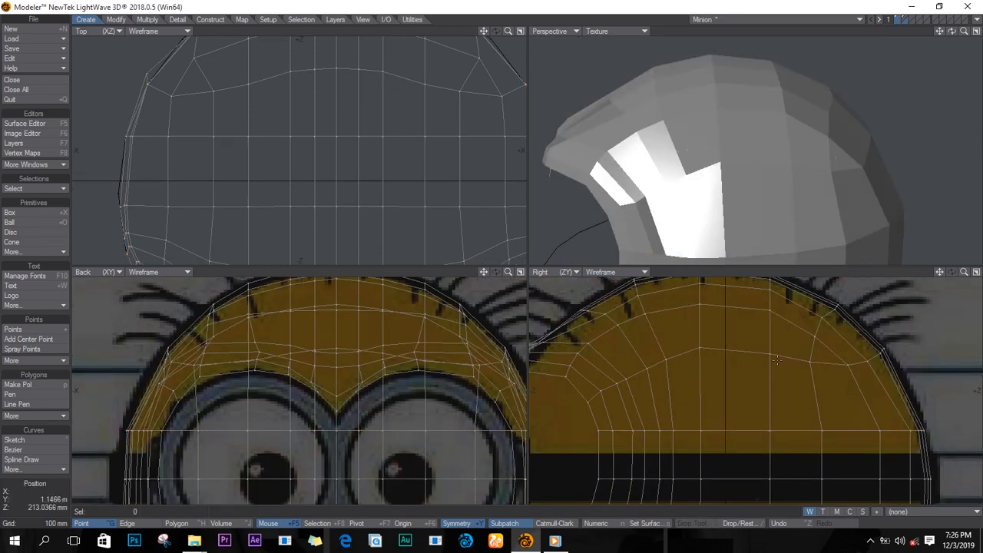
Step: Drag individual crown vertices in the side view to even out the curved rows over the top of the head
{"action": "key", "text": "ctrl+t"}
{"action": "left_click_drag", "start_coordinate": [647, 372], "coordinate": [711, 389], "text": "alt"}
{"action": "scroll", "coordinate": [714, 384], "scroll_direction": "up", "scroll_amount": 2}
{"action": "left_click_drag", "start_coordinate": [721, 372], "coordinate": [687, 375]}
{"action": "left_click_drag", "start_coordinate": [656, 403], "coordinate": [636, 399]}
{"action": "left_click_drag", "start_coordinate": [686, 372], "coordinate": [680, 367]}
{"action": "left_click_drag", "start_coordinate": [825, 411], "coordinate": [720, 406], "text": "alt"}
{"action": "left_click_drag", "start_coordinate": [773, 355], "coordinate": [824, 425]}
{"action": "left_click_drag", "start_coordinate": [947, 410], "coordinate": [948, 408]}
{"action": "left_click_drag", "start_coordinate": [642, 392], "coordinate": [683, 367]}
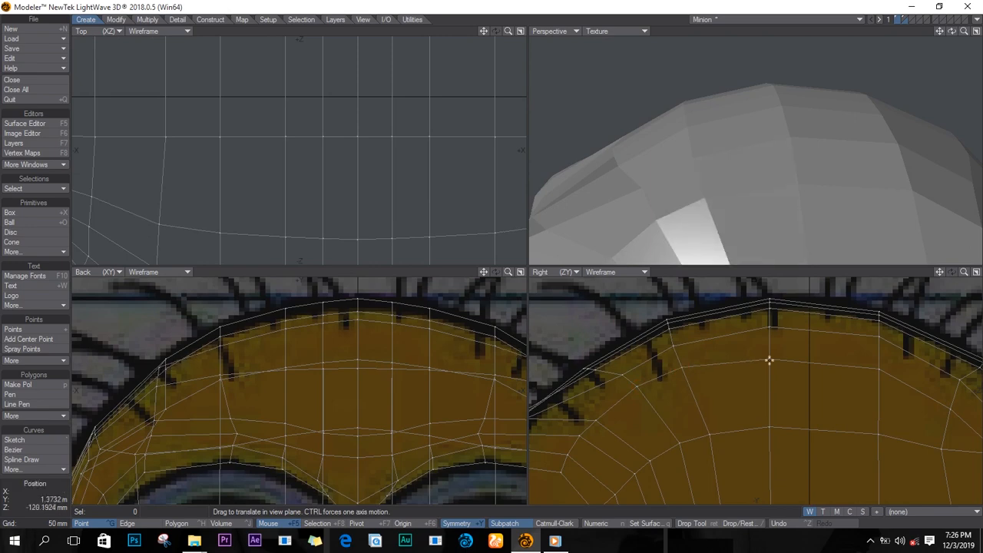
Step: Reposition the forehead vertices above the goggles with the Drag tool so their rows follow the head's curve
{"action": "left_click_drag", "start_coordinate": [623, 374], "coordinate": [694, 374]}
{"action": "left_click_drag", "start_coordinate": [602, 400], "coordinate": [606, 401]}
{"action": "scroll", "coordinate": [606, 401], "scroll_direction": "up", "scroll_amount": 2}
{"action": "left_click_drag", "start_coordinate": [556, 415], "coordinate": [675, 403], "text": "alt"}
{"action": "left_click_drag", "start_coordinate": [610, 376], "coordinate": [575, 421]}
{"action": "scroll", "coordinate": [584, 424], "scroll_direction": "down", "scroll_amount": 4}
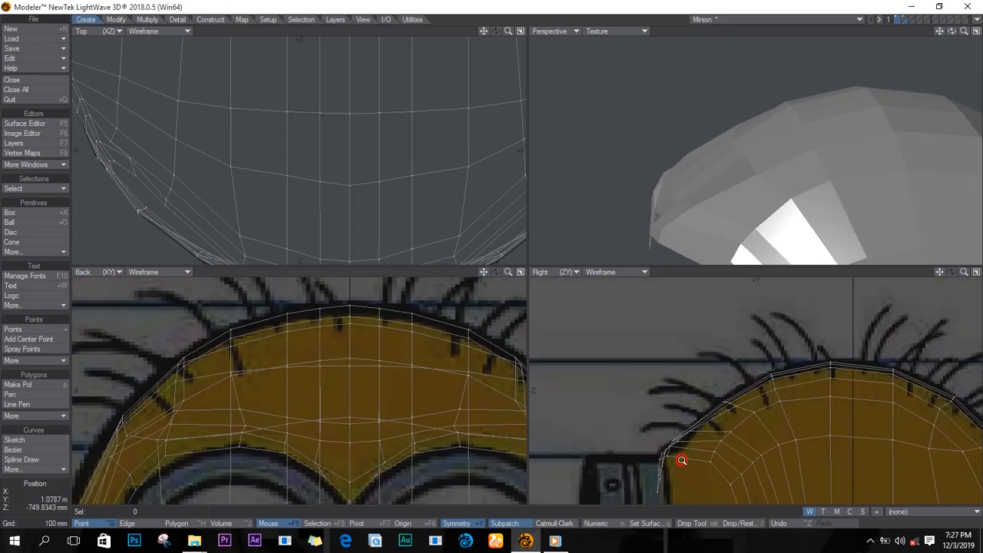
Step: Smooth the head with subpatches and display the perspective view as Textured Wire, framed on the cheek
{"action": "left_click_drag", "start_coordinate": [680, 461], "coordinate": [584, 407], "text": "alt"}
{"action": "scroll", "coordinate": [793, 422], "scroll_direction": "down", "scroll_amount": 2}
{"action": "key", "text": "Tab"}
{"action": "mouse_move", "coordinate": [952, 31]}
{"action": "left_mouse_down"}
{"action": "mouse_move", "coordinate": [822, 43]}
{"action": "mouse_move", "coordinate": [953, 31]}
{"action": "mouse_move", "coordinate": [880, 7]}
{"action": "mouse_move", "coordinate": [963, 31]}
{"action": "left_mouse_up"}
{"action": "key", "text": "a"}
{"action": "key", "text": "s"}
{"action": "left_click", "coordinate": [627, 31]}
{"action": "left_click", "coordinate": [627, 95]}
{"action": "left_click_drag", "start_coordinate": [769, 215], "coordinate": [835, 195], "text": "ctrl+alt"}
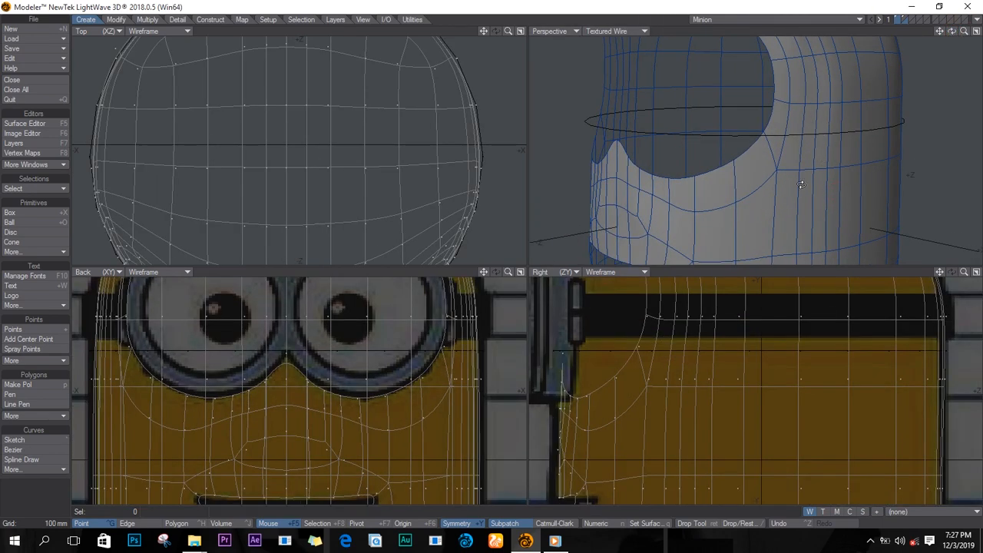
Step: Select the two polygons flanking the vertical cheek edge below the eye opening on both sides and spin their shared edge twice
{"action": "key", "text": "ctrl+h"}
{"action": "left_click", "coordinate": [770, 194]}
{"action": "key", "text": "slash"}
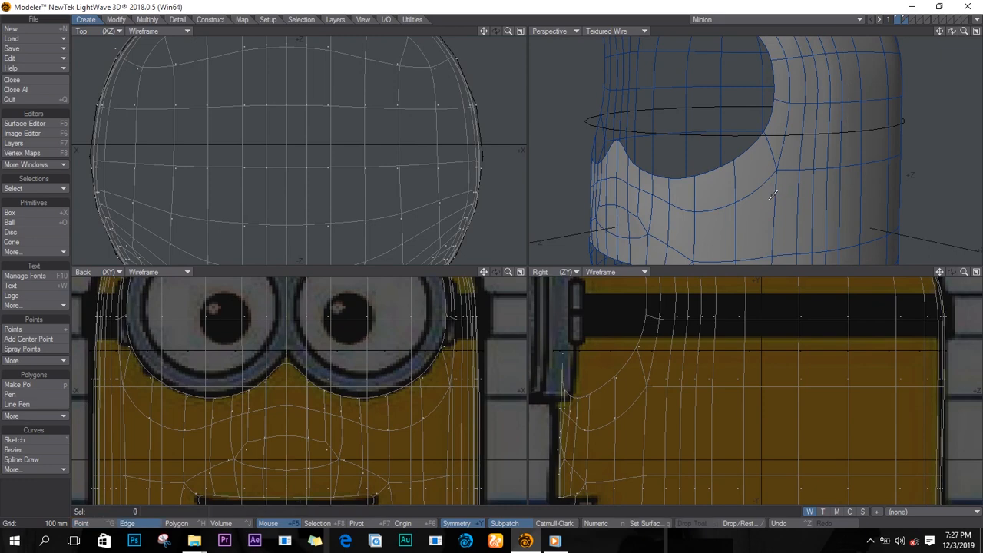
{"action": "left_click", "coordinate": [776, 195]}
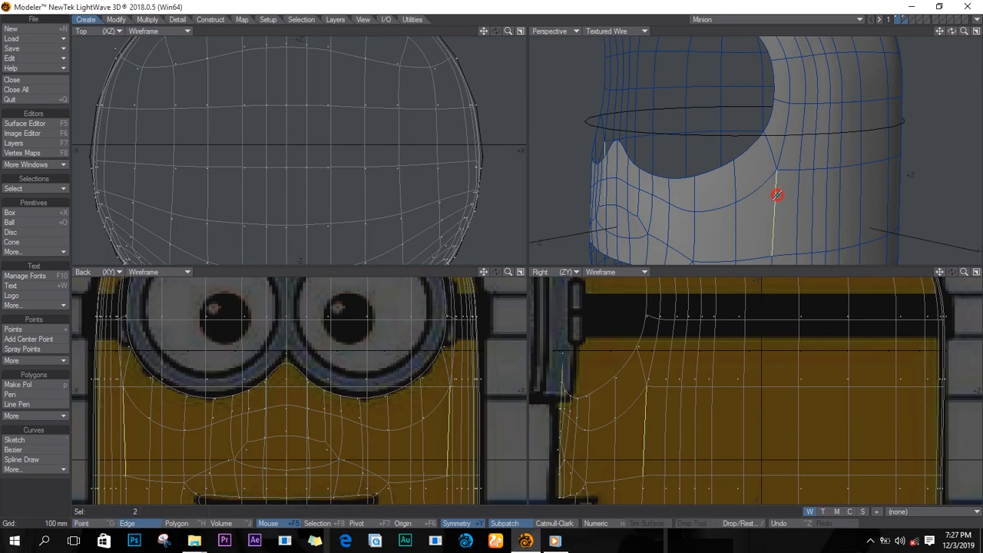
{"action": "left_click_drag", "start_coordinate": [415, 194], "coordinate": [439, 98], "text": "alt"}
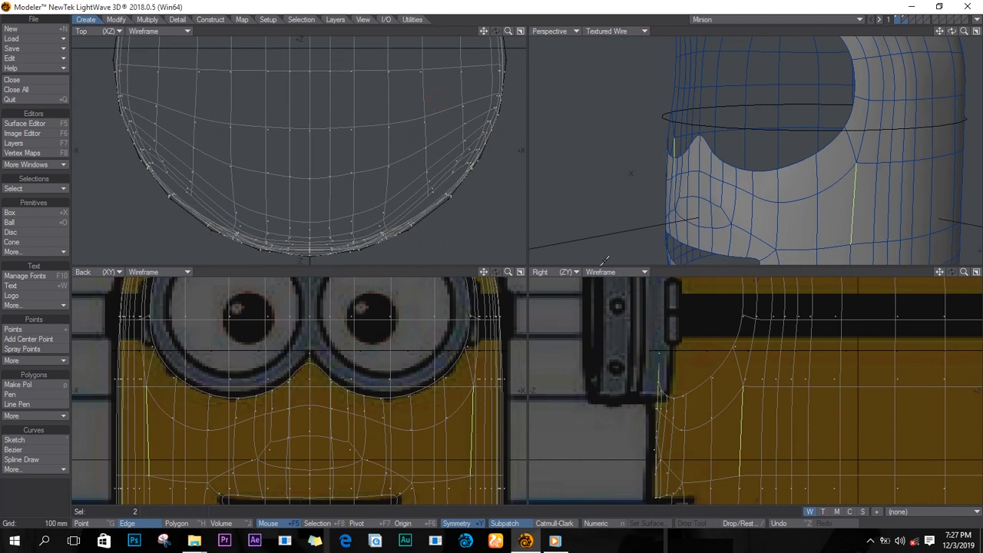
{"action": "key", "text": "ctrl+h"}
{"action": "left_click", "coordinate": [865, 187]}
{"action": "left_click", "coordinate": [852, 198]}
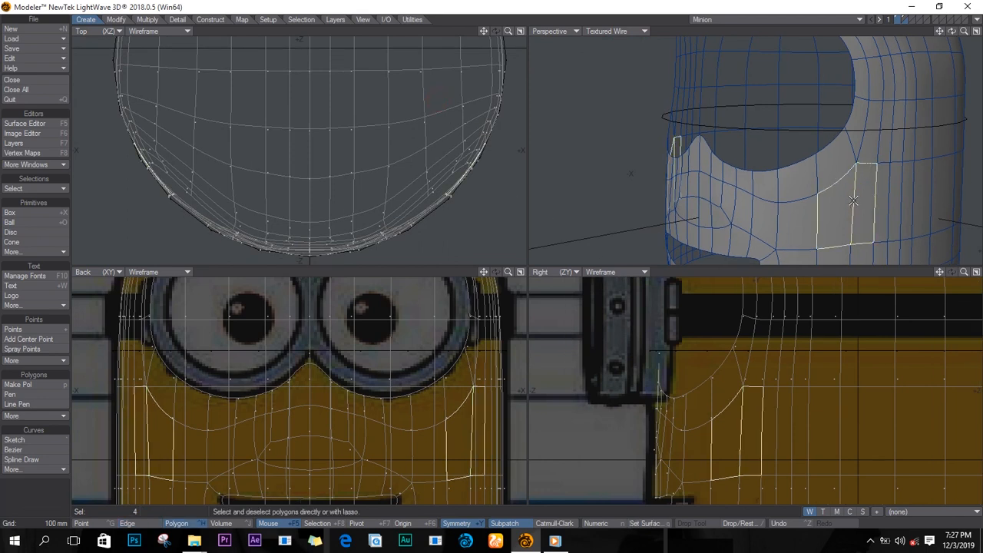
{"action": "key", "text": "ctrl+k"}
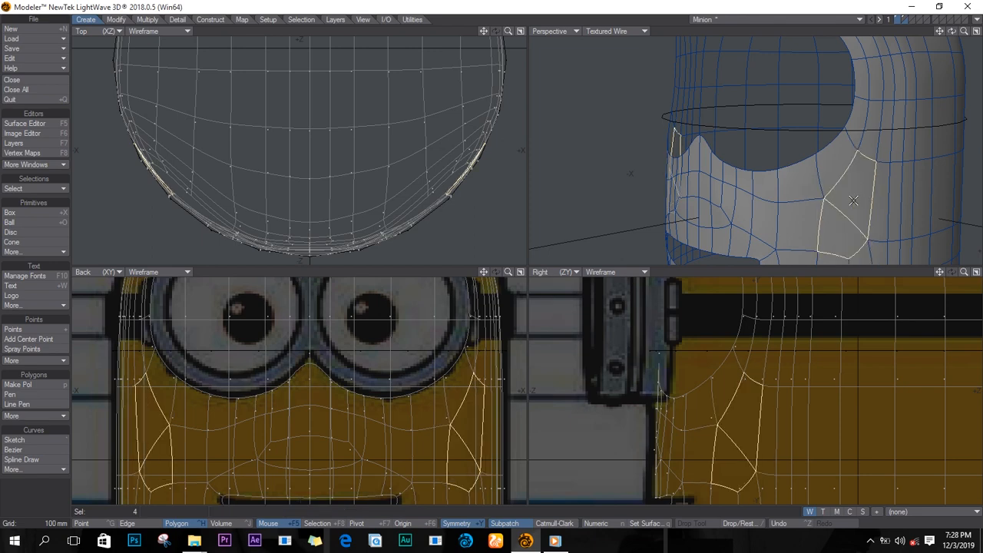
{"action": "key", "text": "ctrl+k"}
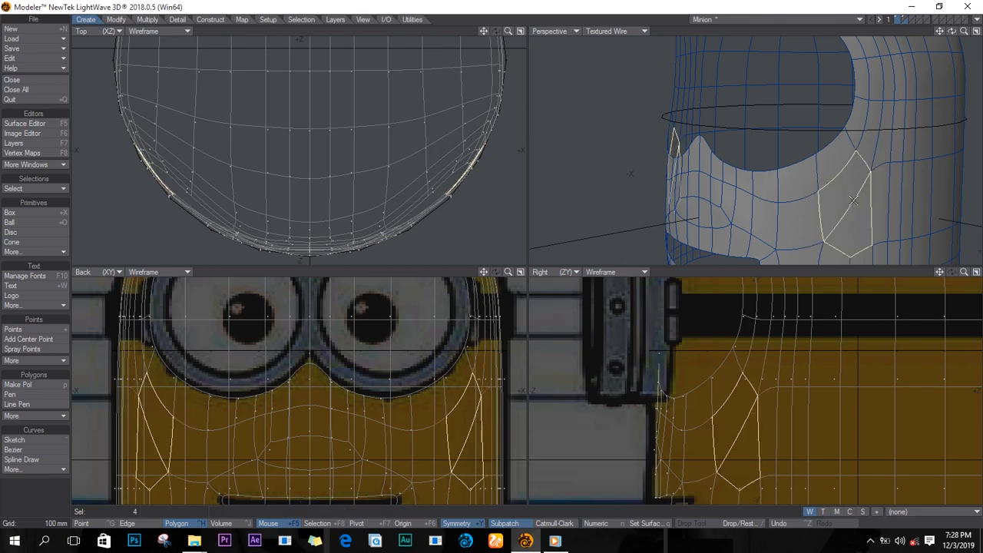
Step: Clear the selection and examine the cheek surface with the perspective view set to Texture
{"action": "left_click_drag", "start_coordinate": [847, 218], "coordinate": [857, 134], "text": "alt"}
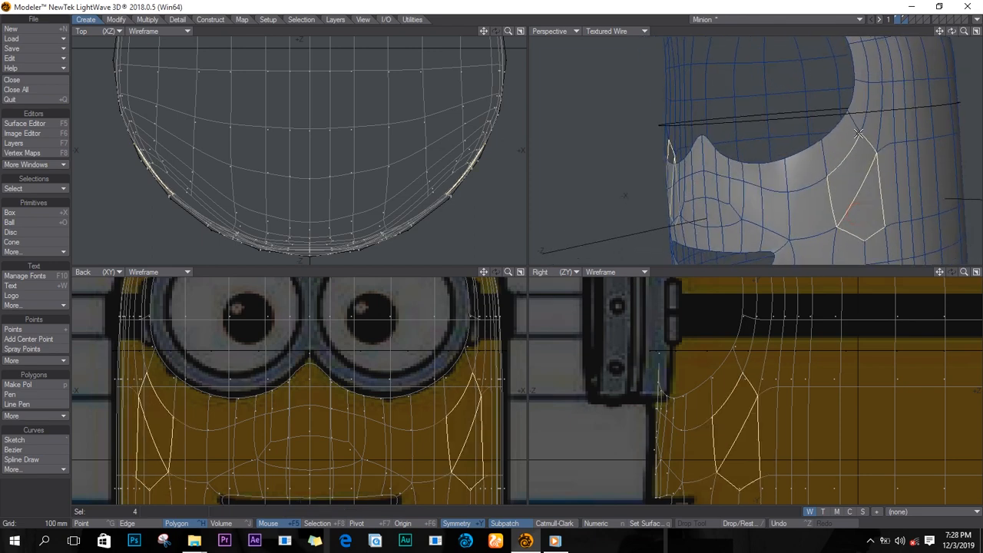
{"action": "key", "text": "ctrl+g"}
{"action": "left_click", "coordinate": [614, 31]}
{"action": "left_click", "coordinate": [638, 89]}
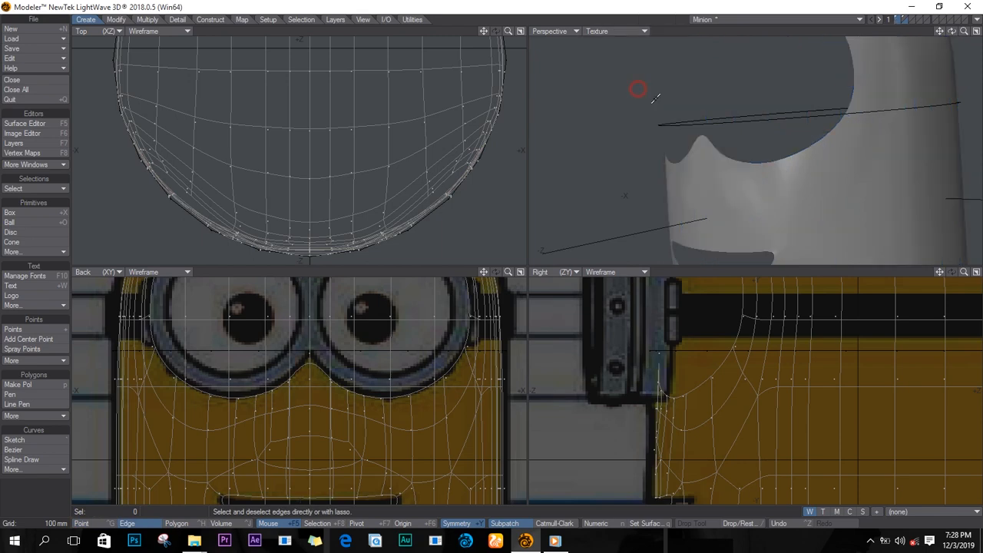
{"action": "key", "text": "a"}
{"action": "left_click_drag", "start_coordinate": [952, 32], "coordinate": [853, 86]}
{"action": "scroll", "coordinate": [822, 420], "scroll_direction": "up", "scroll_amount": 5}
{"action": "left_click_drag", "start_coordinate": [914, 425], "coordinate": [830, 448], "text": "alt"}
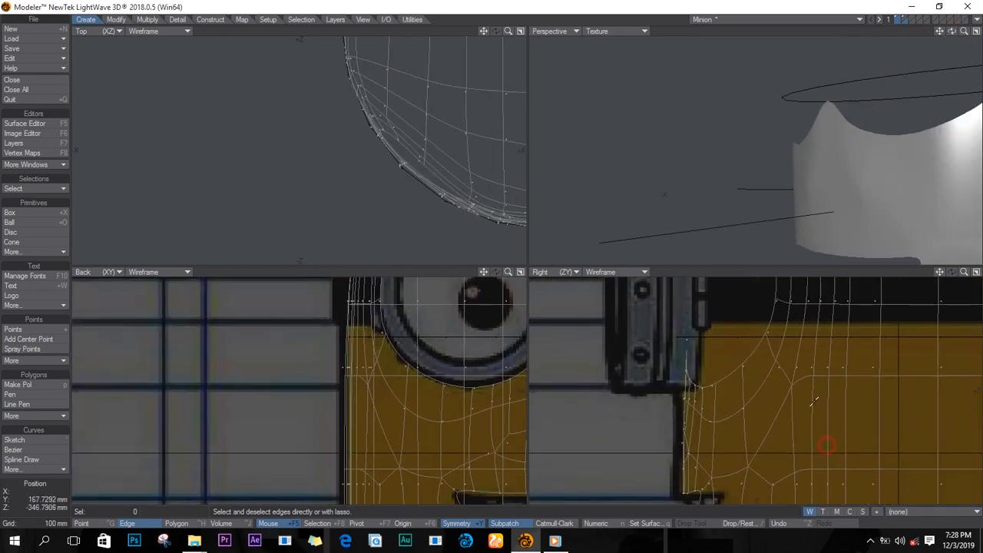
{"action": "key", "text": "a"}
{"action": "scroll", "coordinate": [787, 442], "scroll_direction": "up", "scroll_amount": 5}
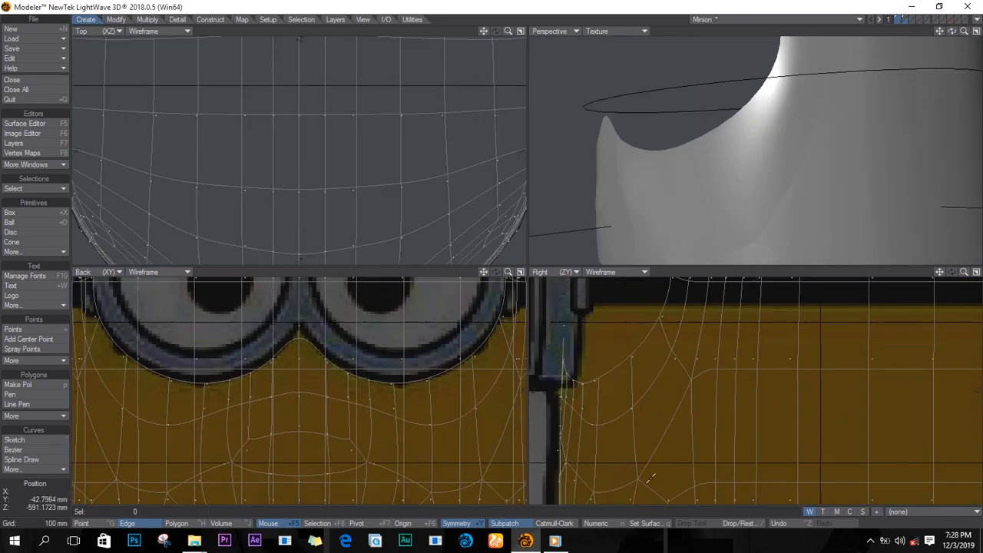
Step: In the unsmoothed mesh, select the narrow quads beside the slanted cheek edge on both sides and spin their shared edge
{"action": "left_click_drag", "start_coordinate": [592, 487], "coordinate": [608, 434], "text": "alt"}
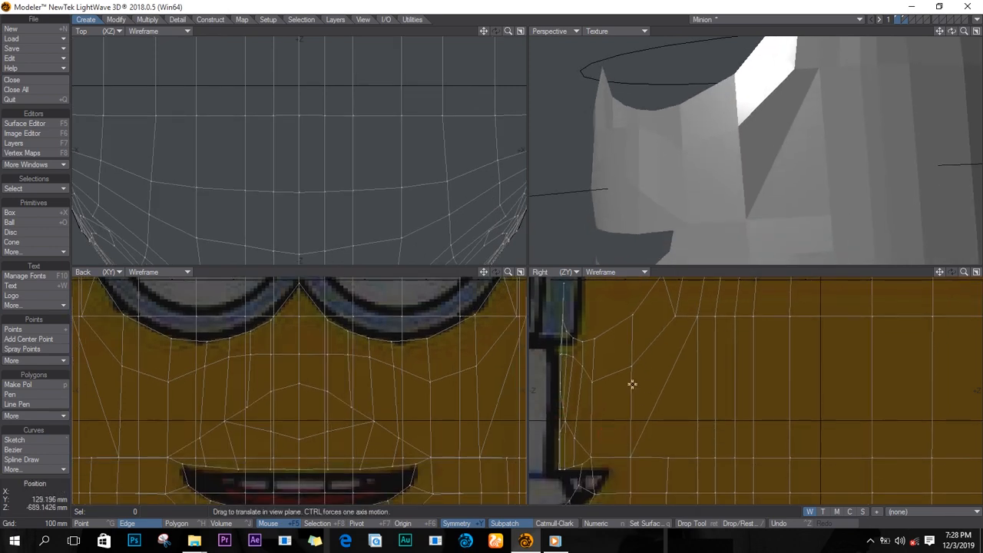
{"action": "key", "text": "Return"}
{"action": "key", "text": "ctrl+h"}
{"action": "left_click", "coordinate": [695, 365]}
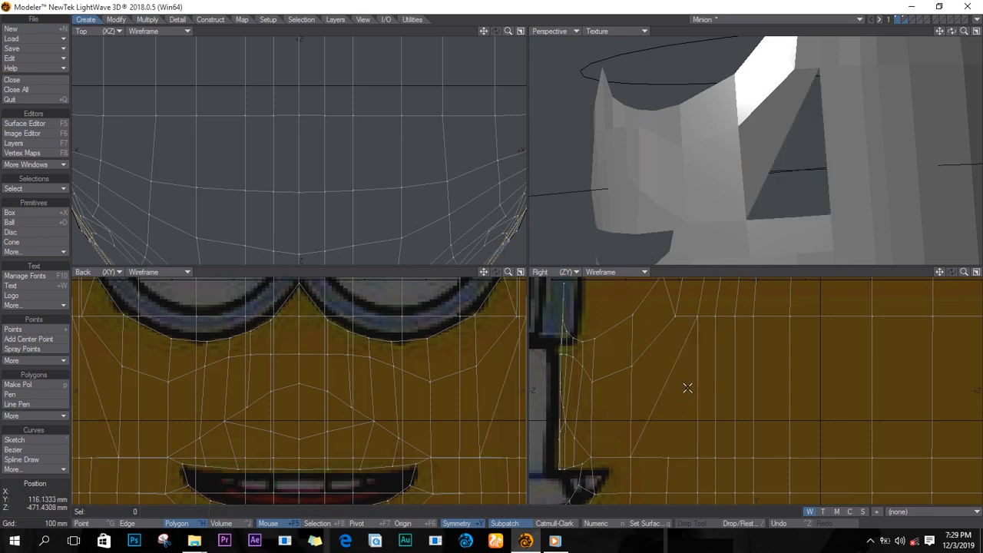
{"action": "left_click", "coordinate": [697, 361]}
{"action": "key", "text": "ctrl+k"}
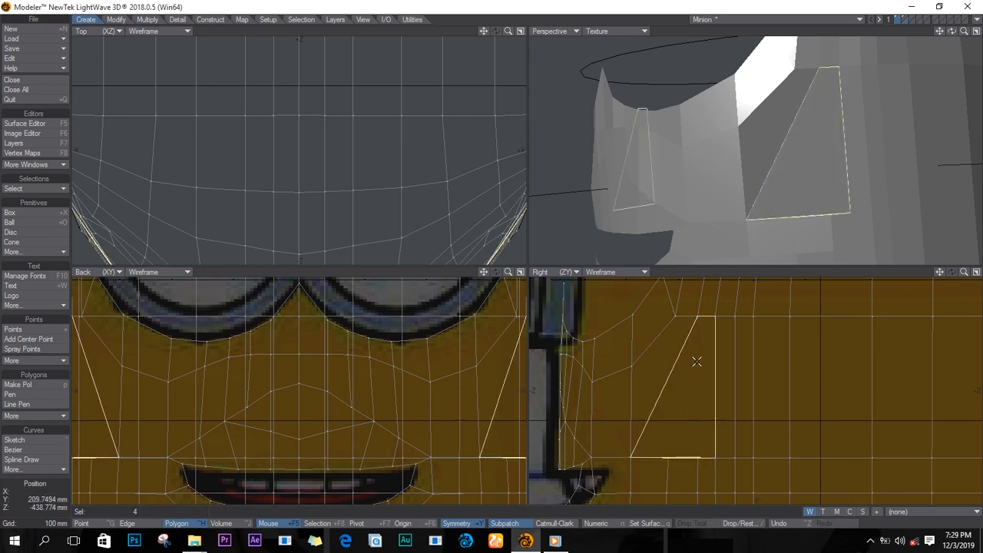
Step: Preview the whole head in smooth subpatch form, examine it from the front, and return to the faceted mesh
{"action": "key", "text": "/"}
{"action": "key", "text": "Tab"}
{"action": "key", "text": "s"}
{"action": "scroll", "coordinate": [660, 388], "scroll_direction": "down", "scroll_amount": 8}
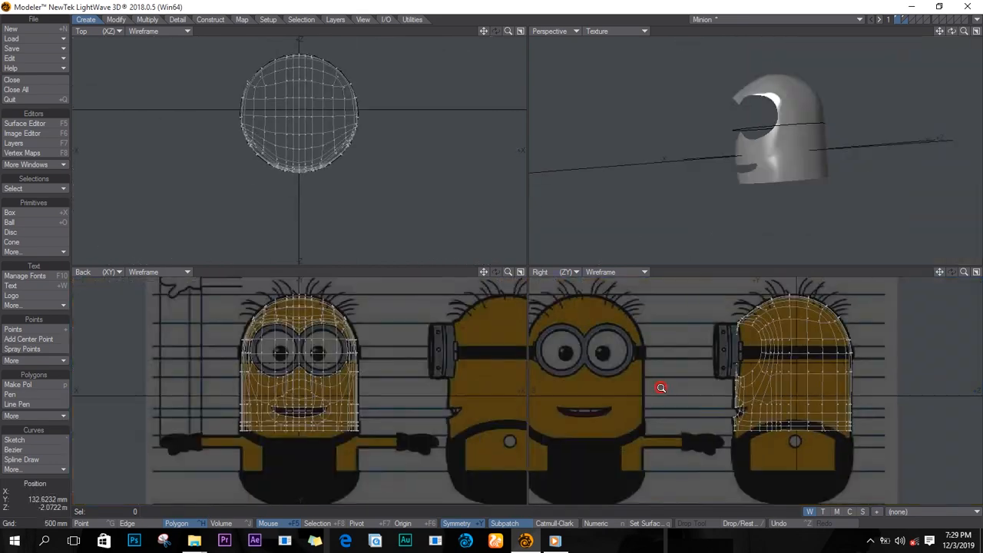
{"action": "scroll", "coordinate": [661, 388], "scroll_direction": "up", "scroll_amount": 4}
{"action": "left_click_drag", "start_coordinate": [951, 32], "coordinate": [795, 114]}
{"action": "scroll", "coordinate": [728, 313], "scroll_direction": "up", "scroll_amount": 2}
{"action": "scroll", "coordinate": [728, 314], "scroll_direction": "down", "scroll_amount": 3}
{"action": "scroll", "coordinate": [747, 367], "scroll_direction": "down", "scroll_amount": 2}
{"action": "key", "text": "Tab"}
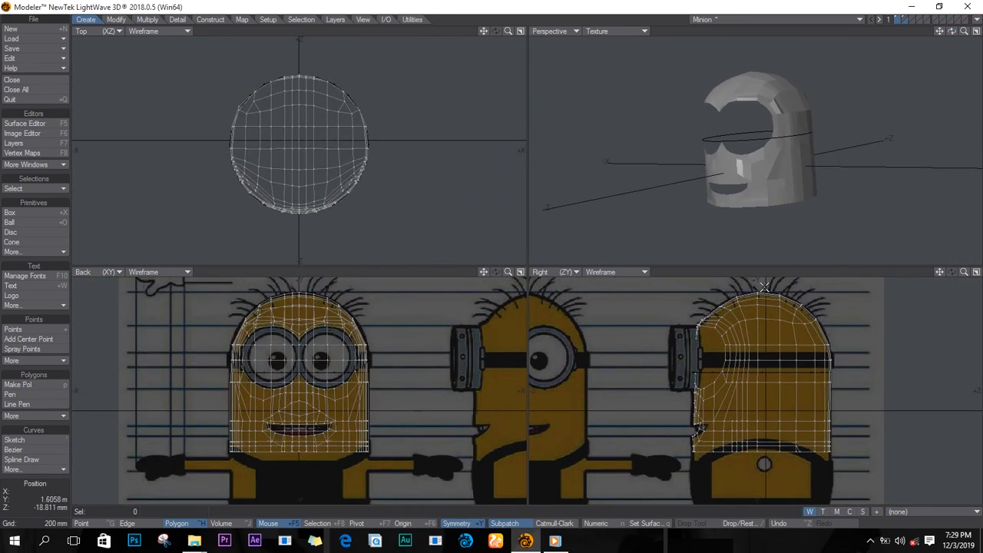
Step: Select the vertex loop crossing the front of the crown and move it back about 25 mm in the side view
{"action": "key", "text": "ctrl+g"}
{"action": "key", "text": "t"}
{"action": "left_click_drag", "start_coordinate": [757, 310], "coordinate": [757, 368]}
{"action": "key", "text": "ctrl+l"}
{"action": "key", "text": "t"}
{"action": "scroll", "coordinate": [757, 337], "scroll_direction": "up", "scroll_amount": 4}
{"action": "left_click_drag", "start_coordinate": [790, 288], "coordinate": [759, 368], "text": "alt"}
{"action": "scroll", "coordinate": [794, 355], "scroll_direction": "up", "scroll_amount": 3}
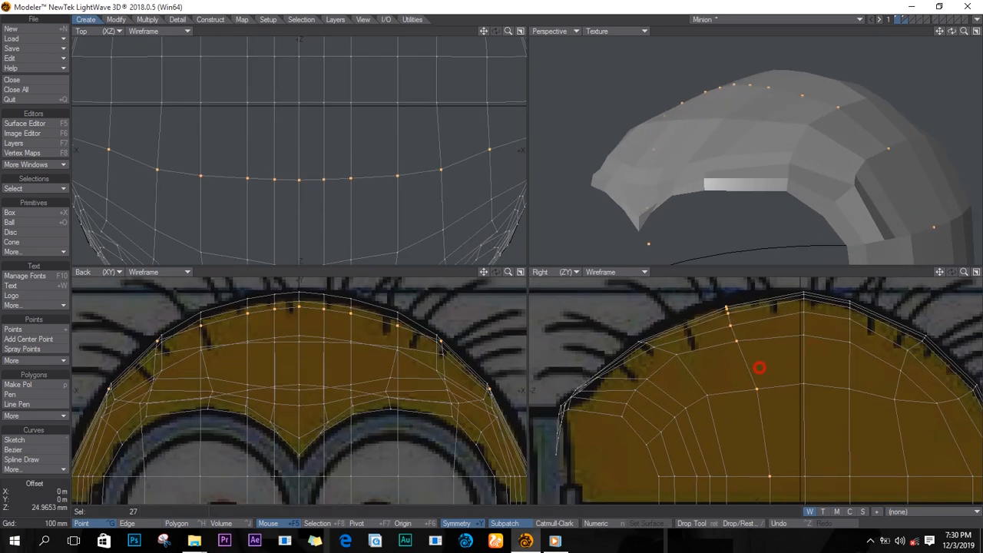
Step: Select only the upper vertices of the front crown loop and move them up and back to round out the dome
{"action": "key", "text": "/"}
{"action": "right_click_drag", "start_coordinate": [770, 365], "coordinate": [772, 376]}
{"action": "key", "text": "t"}
{"action": "mouse_move", "coordinate": [750, 374]}
{"action": "left_mouse_down"}
{"action": "mouse_move", "coordinate": [745, 364]}
{"action": "mouse_move", "coordinate": [630, 388]}
{"action": "mouse_move", "coordinate": [748, 378]}
{"action": "left_mouse_up"}
{"action": "key", "text": "h"}
{"action": "key", "text": "y"}
{"action": "key", "text": "t"}
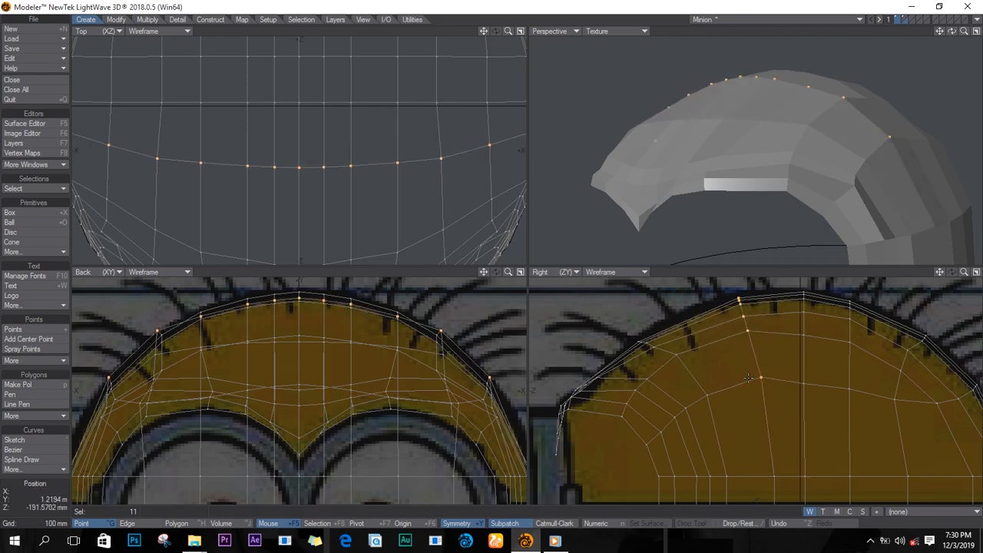
{"action": "left_click_drag", "start_coordinate": [646, 343], "coordinate": [647, 347]}
{"action": "scroll", "coordinate": [706, 394], "scroll_direction": "down", "scroll_amount": 4}
{"action": "key", "text": "t"}
{"action": "left_click_drag", "start_coordinate": [756, 473], "coordinate": [722, 473], "text": "alt"}
{"action": "scroll", "coordinate": [710, 430], "scroll_direction": "down", "scroll_amount": 2}
{"action": "scroll", "coordinate": [713, 432], "scroll_direction": "up", "scroll_amount": 3}
{"action": "scroll", "coordinate": [712, 404], "scroll_direction": "up", "scroll_amount": 2}
{"action": "key", "text": "slash"}
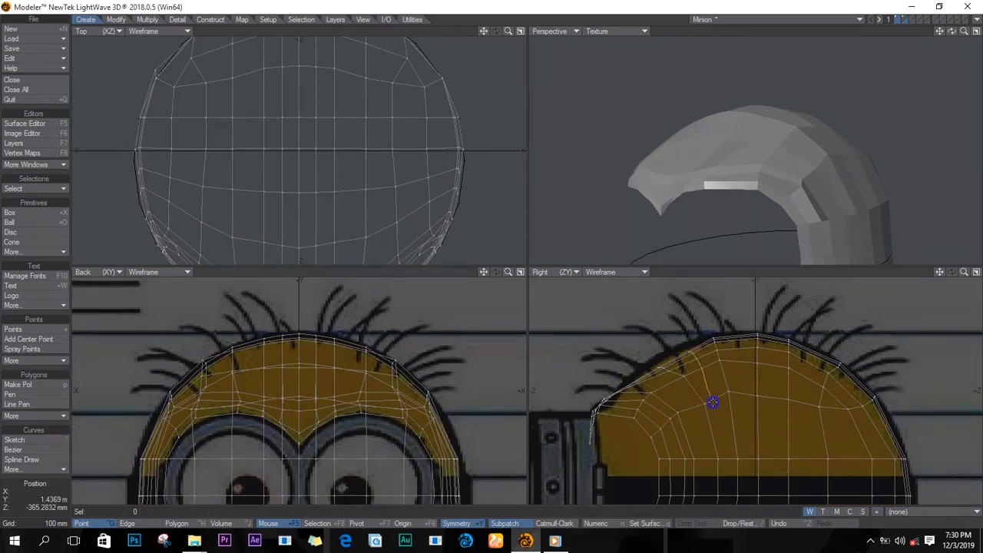
Step: Select the next vertex loop toward the goggles and adjust its size, angle and position on the forehead
{"action": "right_click_drag", "start_coordinate": [713, 404], "coordinate": [711, 389]}
{"action": "key", "text": "h"}
{"action": "left_click_drag", "start_coordinate": [711, 389], "coordinate": [675, 367]}
{"action": "key", "text": "y"}
{"action": "key", "text": "t"}
{"action": "key", "text": "Return"}
Step: Refine the forehead loop with Stretch, Rotate and Move, and smooth the head with subpatches
{"action": "left_click", "coordinate": [698, 402]}
{"action": "scroll", "coordinate": [684, 372], "scroll_direction": "up", "scroll_amount": 4}
{"action": "key", "text": "h"}
{"action": "key", "text": "y"}
{"action": "key", "text": "t"}
{"action": "key", "text": "slash"}
{"action": "scroll", "coordinate": [724, 397], "scroll_direction": "down", "scroll_amount": 5}
{"action": "key", "text": "Tab"}
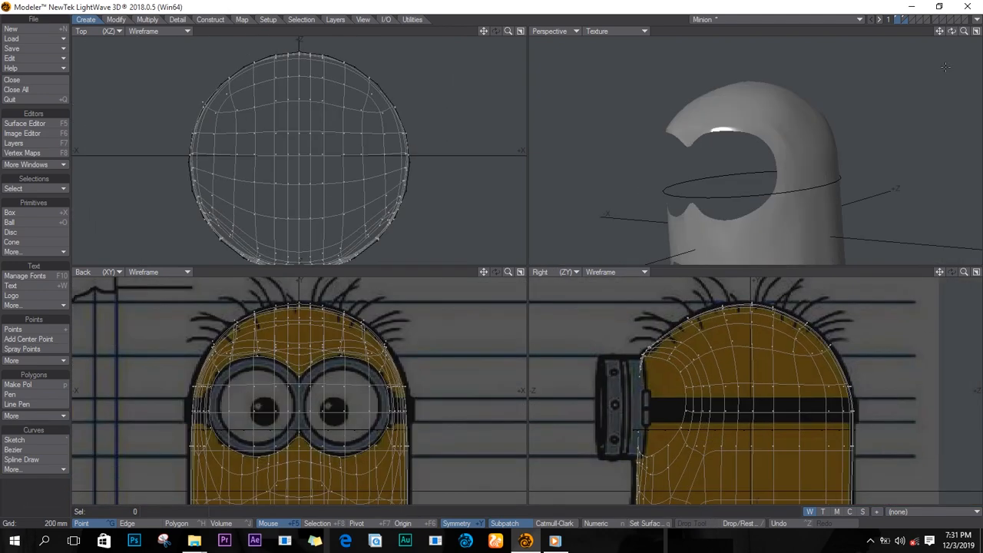
Step: Select the two mirrored vertical vertex loops flanking the head's centre line and try shifting them sideways
{"action": "left_click_drag", "start_coordinate": [951, 31], "coordinate": [898, 91]}
{"action": "key", "text": "a"}
{"action": "scroll", "coordinate": [324, 107], "scroll_direction": "up", "scroll_amount": 2}
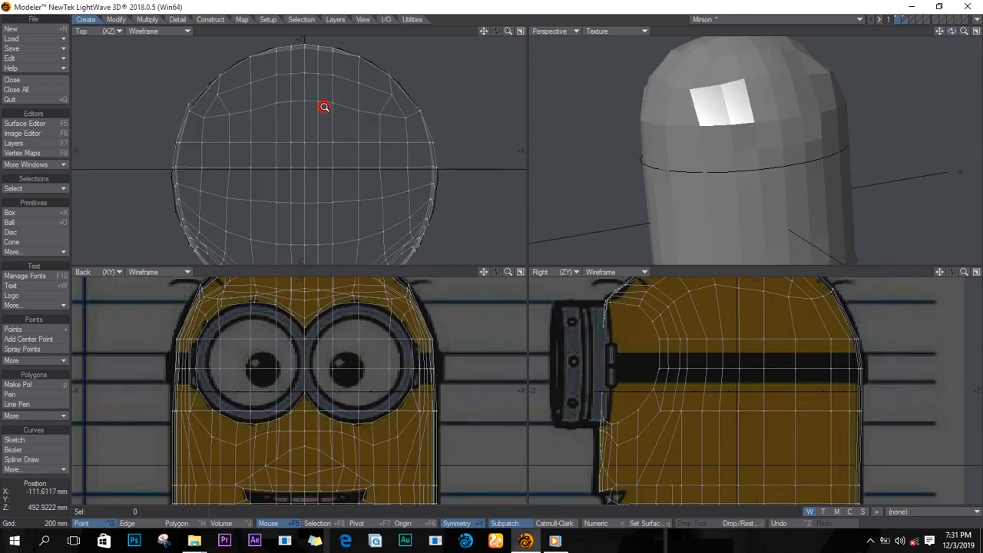
{"action": "key", "text": "ctrl+l"}
{"action": "key", "text": "t"}
{"action": "left_click_drag", "start_coordinate": [333, 120], "coordinate": [340, 122]}
{"action": "key", "text": "h"}
{"action": "key", "text": "ctrl+z"}
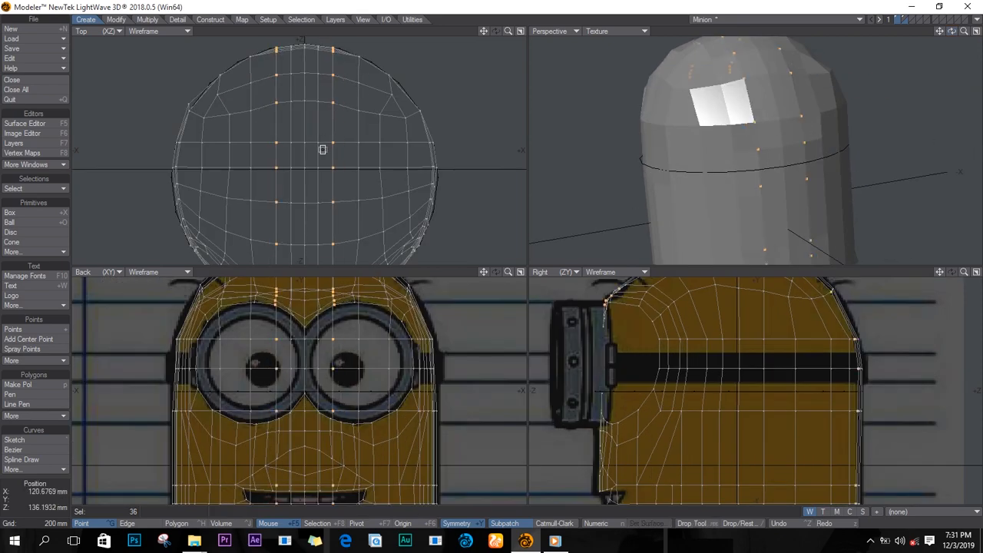
Step: Adjust the spacing of the vertical loops beside the centre line, clear the selection, and smooth the head with subpatches
{"action": "left_click_drag", "start_coordinate": [308, 179], "coordinate": [293, 97], "text": "alt"}
{"action": "left_click_drag", "start_coordinate": [951, 32], "coordinate": [952, 34]}
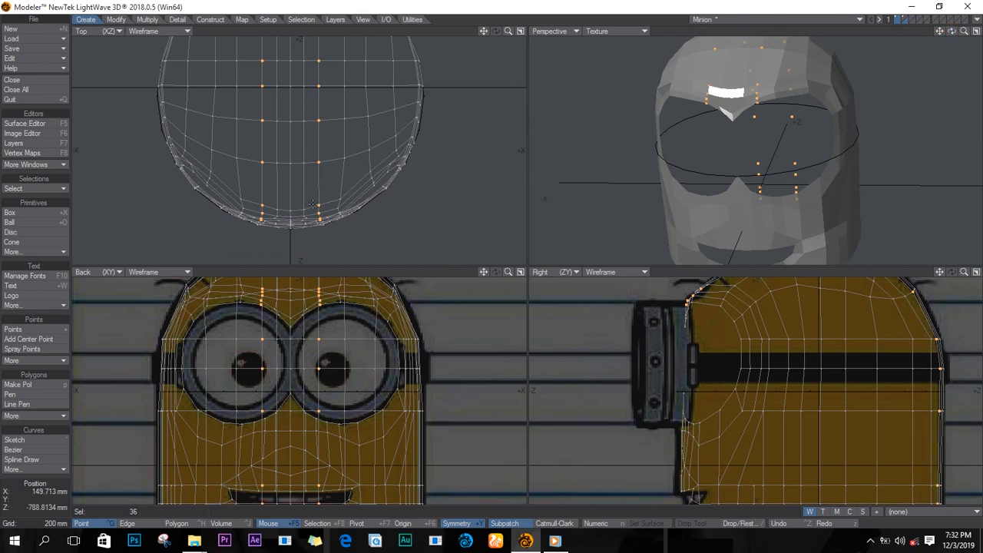
{"action": "key", "text": "y"}
{"action": "left_click_drag", "start_coordinate": [314, 159], "coordinate": [327, 141]}
{"action": "key", "text": "ctrl+z"}
{"action": "key", "text": "t"}
{"action": "key", "text": "slash"}
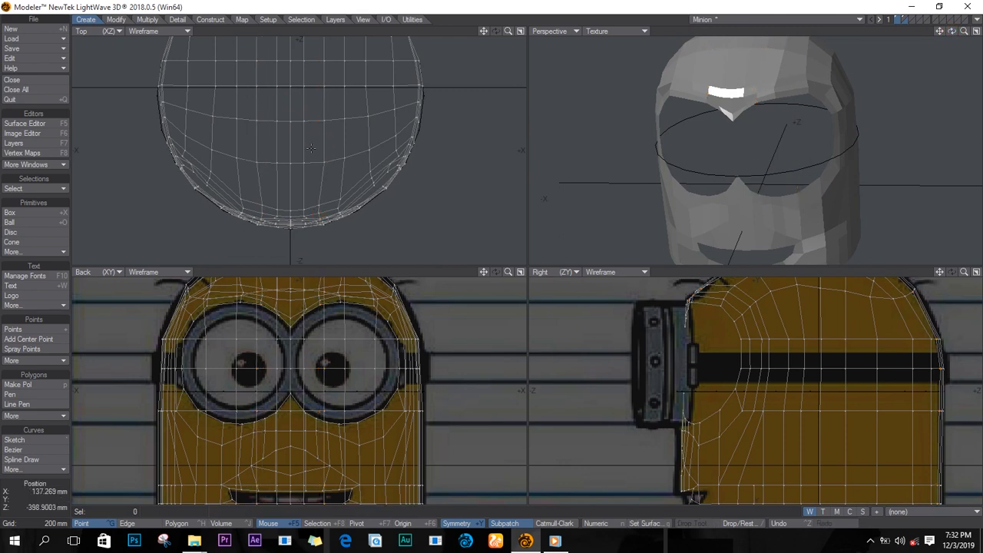
{"action": "key", "text": "t"}
{"action": "left_click_drag", "start_coordinate": [304, 217], "coordinate": [309, 216]}
{"action": "key", "text": "slash"}
{"action": "key", "text": "Tab"}
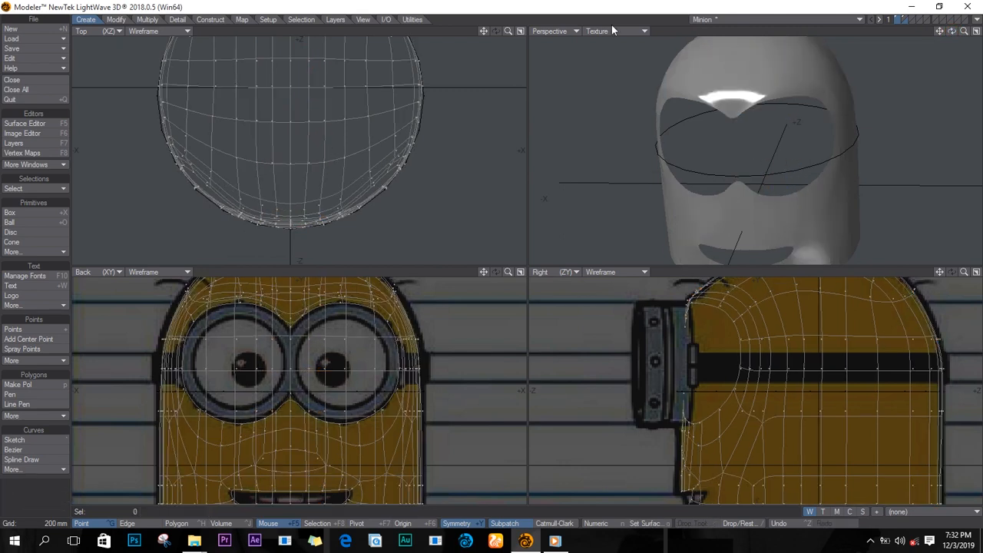
Step: Examine the smoothed head from behind and set the perspective view to Textured Wire
{"action": "left_click_drag", "start_coordinate": [951, 33], "coordinate": [883, 77]}
{"action": "left_click_drag", "start_coordinate": [336, 40], "coordinate": [349, 229], "text": "alt"}
{"action": "left_click_drag", "start_coordinate": [724, 415], "coordinate": [723, 325], "text": "alt"}
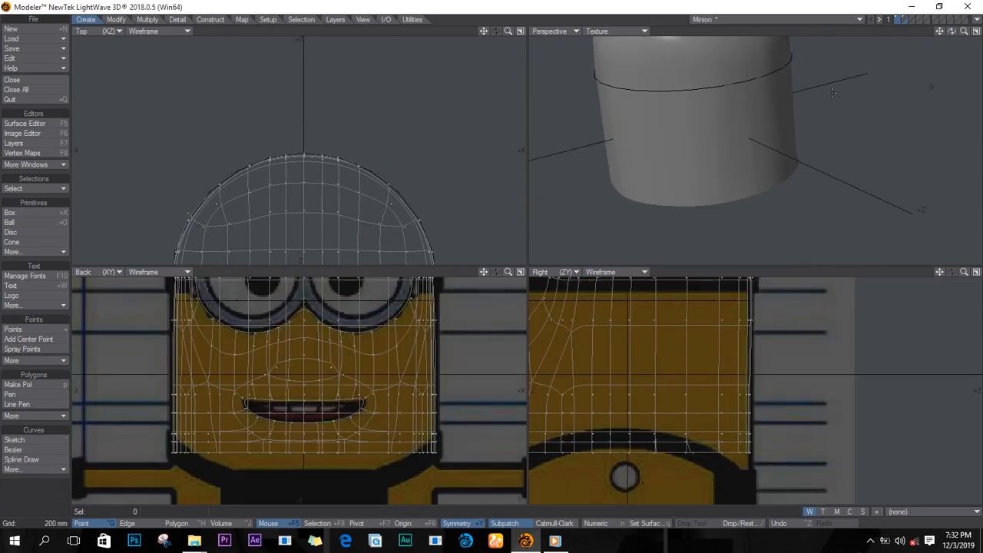
{"action": "key", "text": "a"}
{"action": "left_click_drag", "start_coordinate": [951, 32], "coordinate": [553, 3]}
{"action": "left_click_drag", "start_coordinate": [978, 9], "coordinate": [918, 32]}
{"action": "left_click", "coordinate": [644, 33]}
{"action": "left_click", "coordinate": [650, 97]}
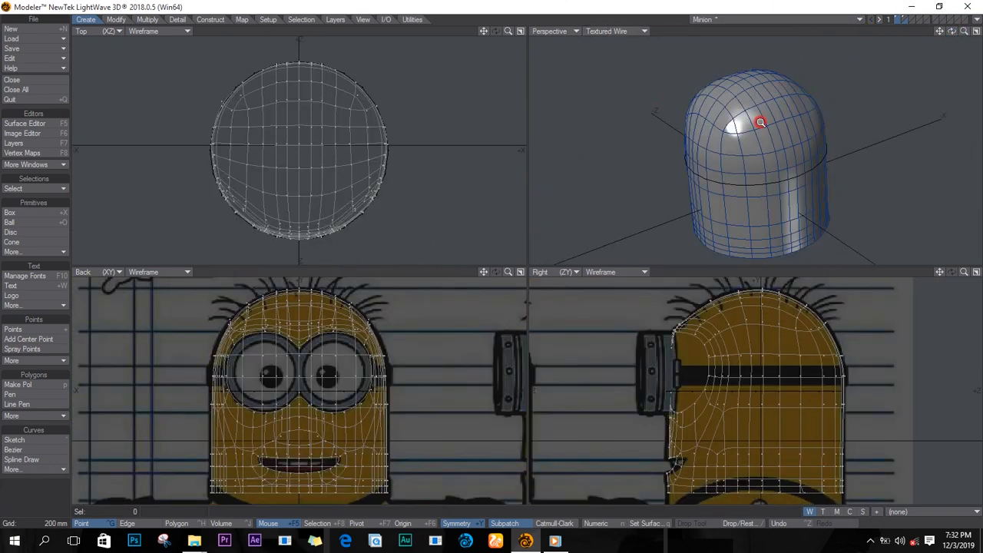
Step: Clear the selection and examine the smoothed head's crown and eye openings from several angles
{"action": "left_click_drag", "start_coordinate": [760, 122], "coordinate": [813, 128], "text": "ctrl+alt"}
{"action": "key", "text": "space"}
{"action": "key", "text": "space"}
{"action": "key", "text": "slash"}
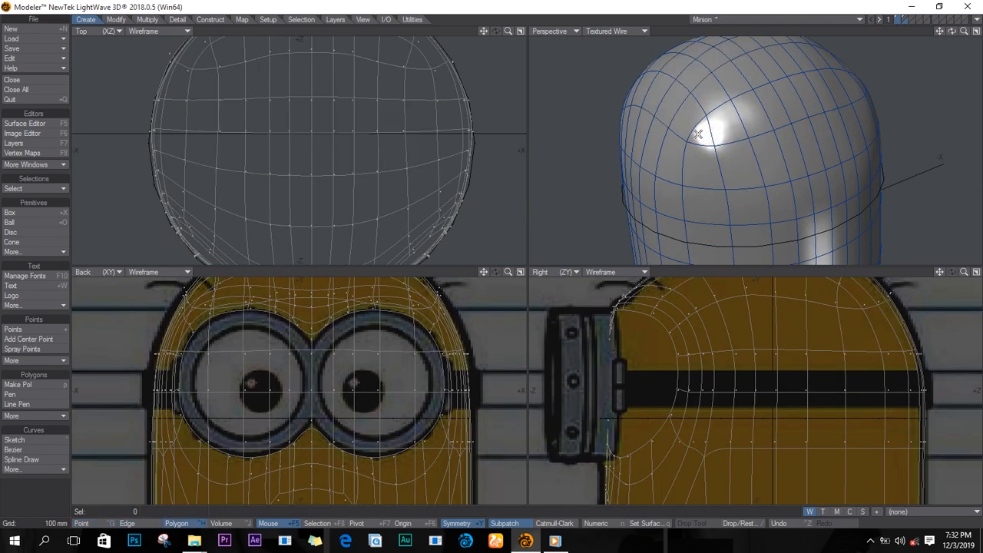
{"action": "left_click_drag", "start_coordinate": [855, 410], "coordinate": [776, 410], "text": "ctrl+alt"}
{"action": "left_click_drag", "start_coordinate": [800, 451], "coordinate": [776, 399], "text": "alt"}
{"action": "left_click", "coordinate": [645, 32]}
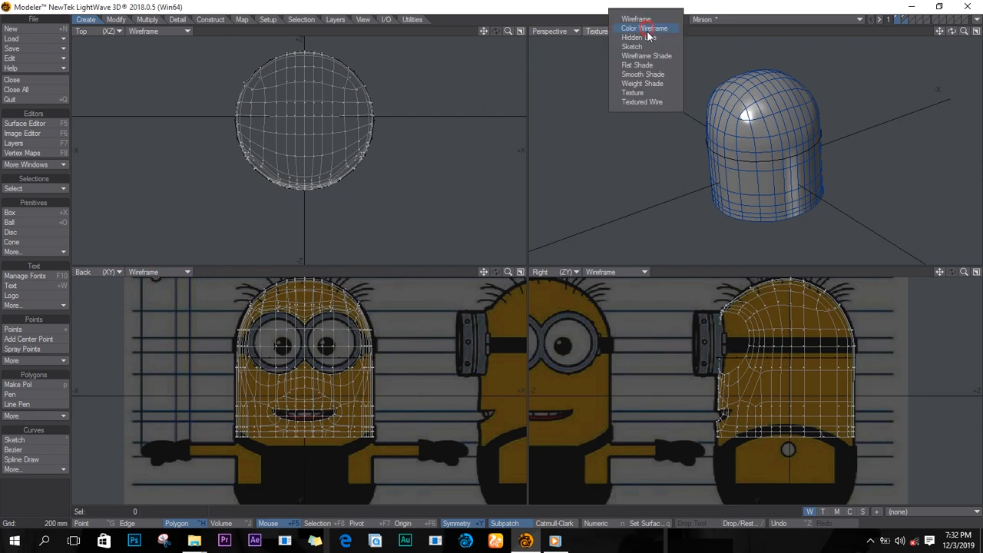
{"action": "left_click", "coordinate": [741, 22]}
{"action": "left_click_drag", "start_coordinate": [766, 51], "coordinate": [696, 73], "text": "alt"}
Step: Select the ring of polygons around the eye openings, stretch it outward horizontally to 104% in the top view, and clear the selection
{"action": "left_click_drag", "start_coordinate": [730, 341], "coordinate": [800, 398], "text": "ctrl+alt"}
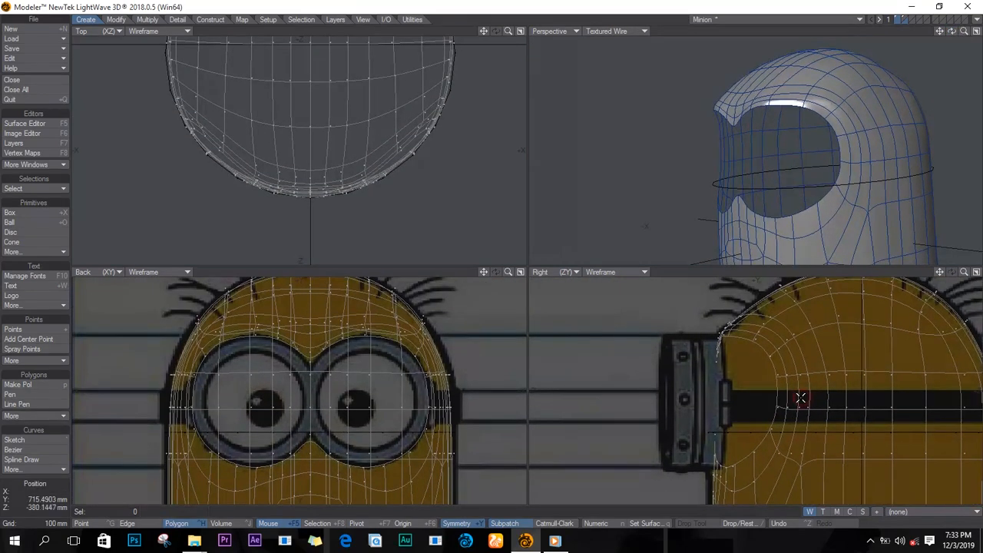
{"action": "scroll", "coordinate": [772, 357], "scroll_direction": "up", "scroll_amount": 1}
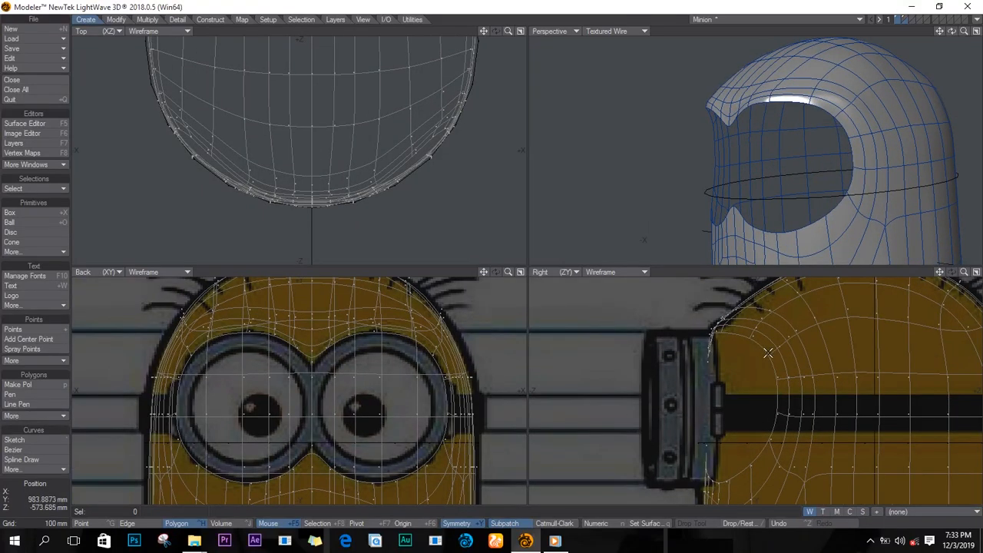
{"action": "mouse_move", "coordinate": [735, 331]}
{"action": "left_mouse_down"}
{"action": "mouse_move", "coordinate": [760, 345]}
{"action": "mouse_move", "coordinate": [782, 406]}
{"action": "mouse_move", "coordinate": [765, 373]}
{"action": "left_mouse_up"}
{"action": "left_click", "coordinate": [750, 309]}
{"action": "mouse_move", "coordinate": [729, 326]}
{"action": "left_mouse_down"}
{"action": "mouse_move", "coordinate": [772, 359]}
{"action": "mouse_move", "coordinate": [778, 414]}
{"action": "mouse_move", "coordinate": [770, 413]}
{"action": "left_mouse_up"}
{"action": "key", "text": "XF86AudioLowerVolume"}
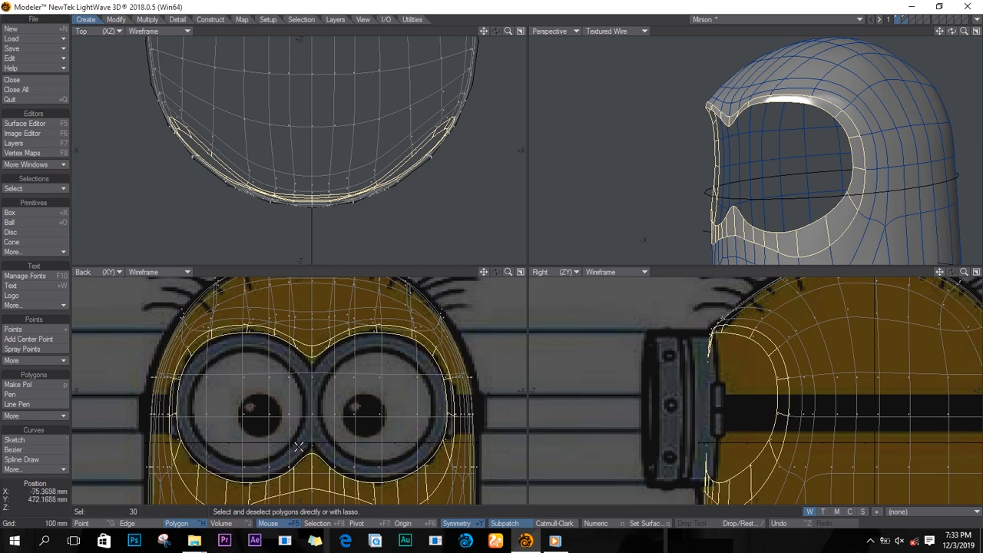
{"action": "key", "text": "XF86AudioMute"}
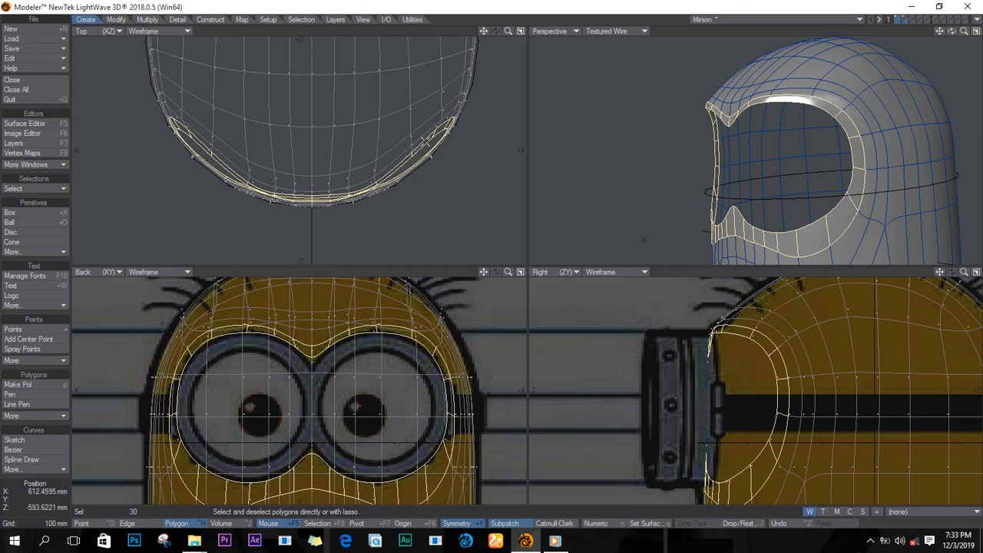
{"action": "key", "text": "shift+h"}
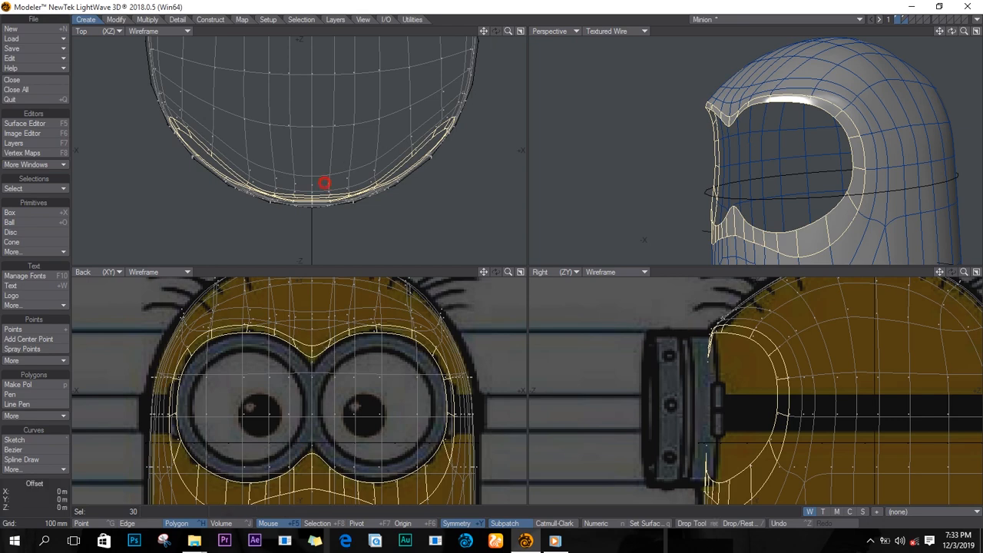
{"action": "left_click_drag", "start_coordinate": [325, 182], "coordinate": [321, 185]}
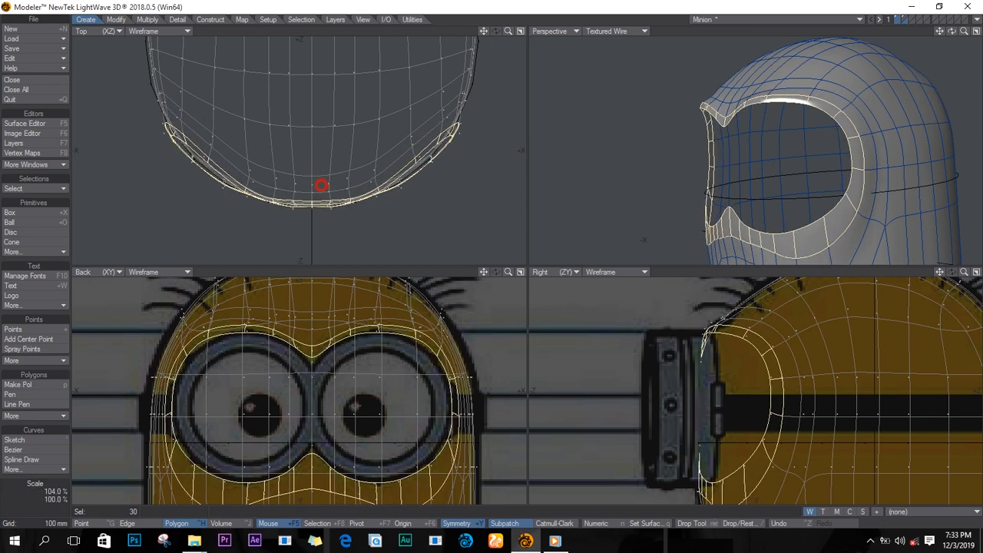
{"action": "left_click", "coordinate": [627, 256]}
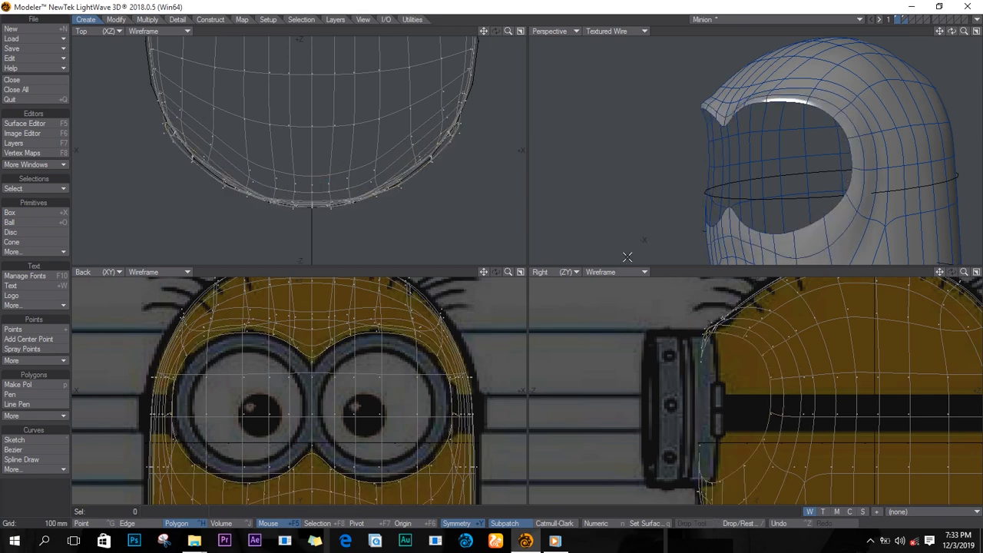
Step: Set the perspective view to Texture and adjust cheek points between the eye opening and mouth with the Drag tool
{"action": "left_click", "coordinate": [645, 32]}
{"action": "left_click", "coordinate": [647, 84]}
{"action": "key", "text": "a"}
{"action": "left_click_drag", "start_coordinate": [952, 32], "coordinate": [875, 64]}
{"action": "scroll", "coordinate": [676, 465], "scroll_direction": "up", "scroll_amount": 5}
{"action": "key", "text": "ctrl+t"}
{"action": "left_click_drag", "start_coordinate": [658, 464], "coordinate": [680, 373], "text": "ctrl"}
{"action": "left_click_drag", "start_coordinate": [952, 31], "coordinate": [897, 11]}
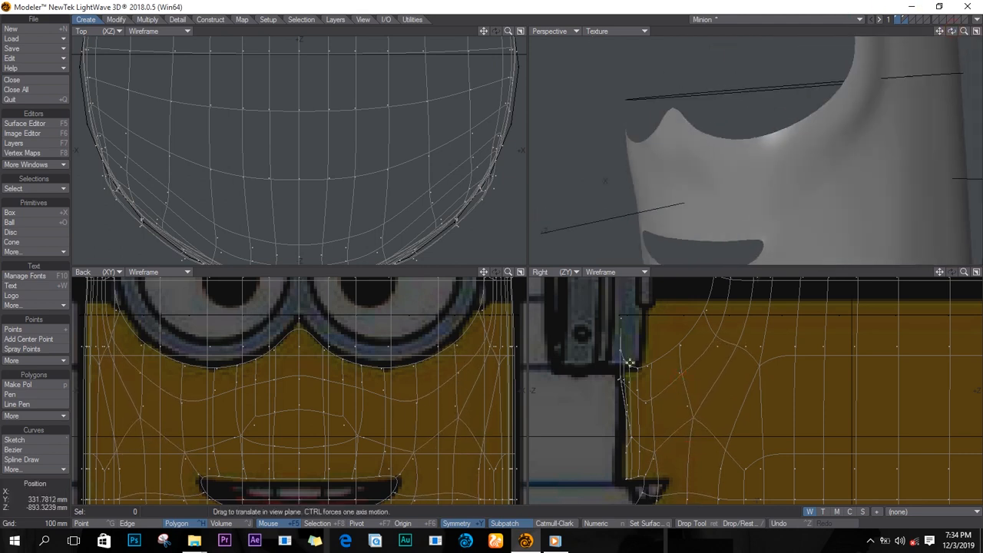
{"action": "left_click_drag", "start_coordinate": [691, 423], "coordinate": [654, 453]}
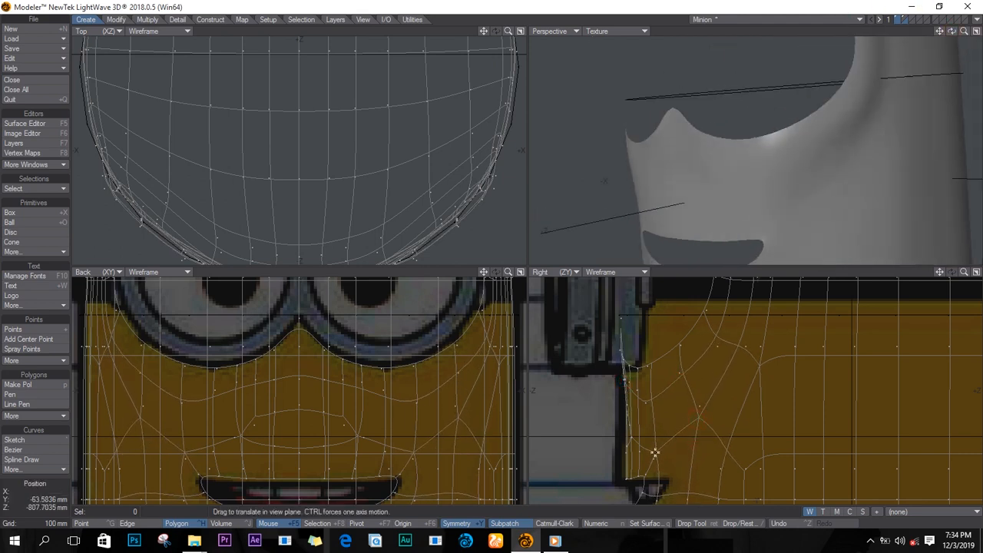
{"action": "left_click_drag", "start_coordinate": [650, 395], "coordinate": [637, 389]}
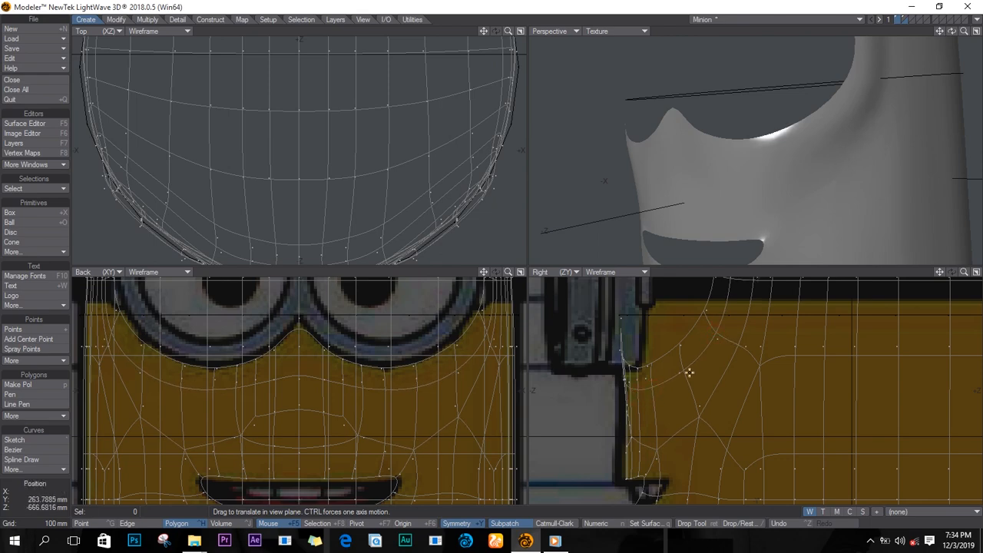
Step: Save the object, check the disc on the second layer, and return to the head layer
{"action": "key", "text": "a"}
{"action": "left_click_drag", "start_coordinate": [952, 32], "coordinate": [691, 73]}
{"action": "key", "text": "s"}
{"action": "left_click", "coordinate": [906, 19]}
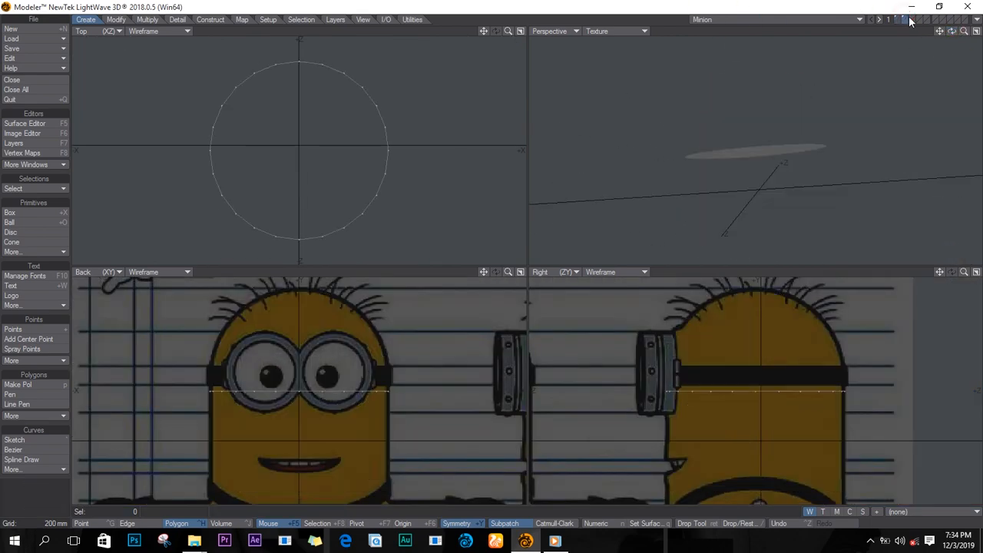
{"action": "key", "text": "comma"}
{"action": "left_click", "coordinate": [901, 19]}
{"action": "key", "text": "a"}
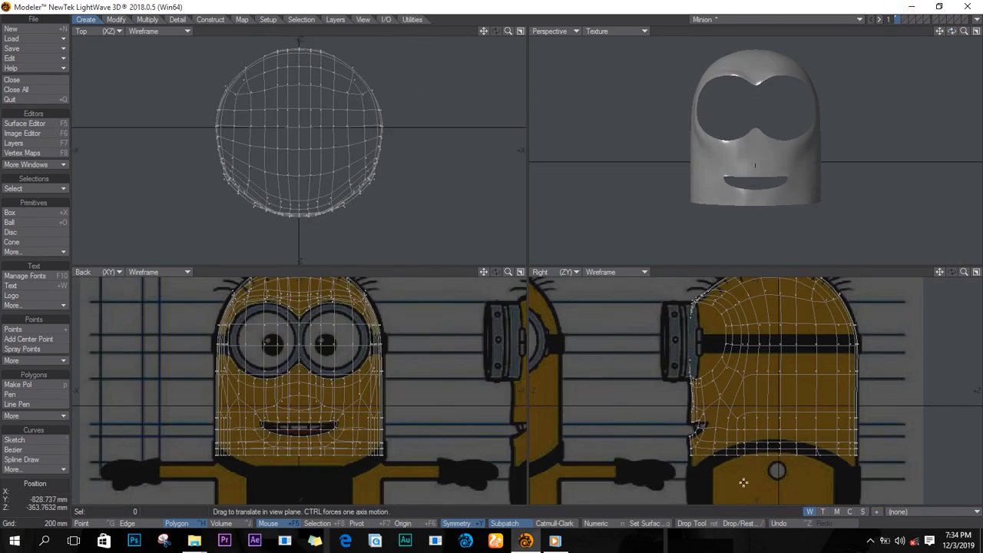
Step: Select the edge loop around the head's base and extend it downward into the torso along the reference image
{"action": "left_click_drag", "start_coordinate": [742, 483], "coordinate": [752, 378], "text": "alt+shift"}
{"action": "key", "text": "space"}
{"action": "key", "text": "space"}
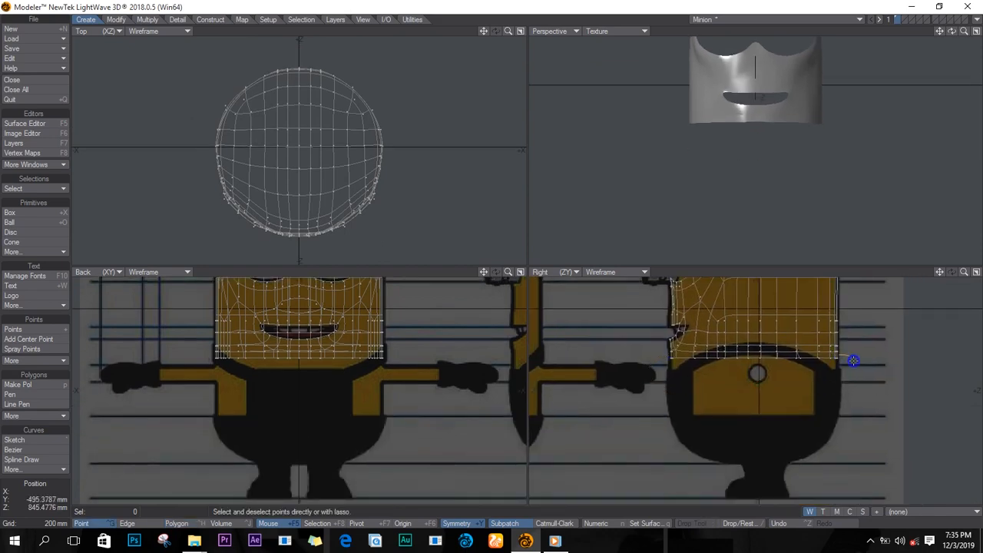
{"action": "right_click_drag", "start_coordinate": [665, 359], "coordinate": [666, 360]}
{"action": "key", "text": "period"}
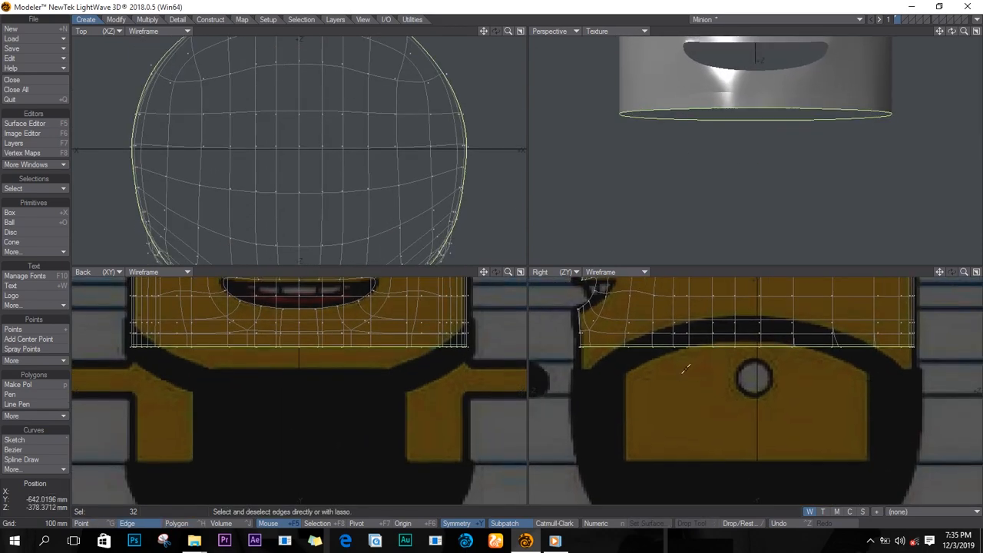
{"action": "key", "text": "t"}
{"action": "left_click_drag", "start_coordinate": [686, 370], "coordinate": [729, 491]}
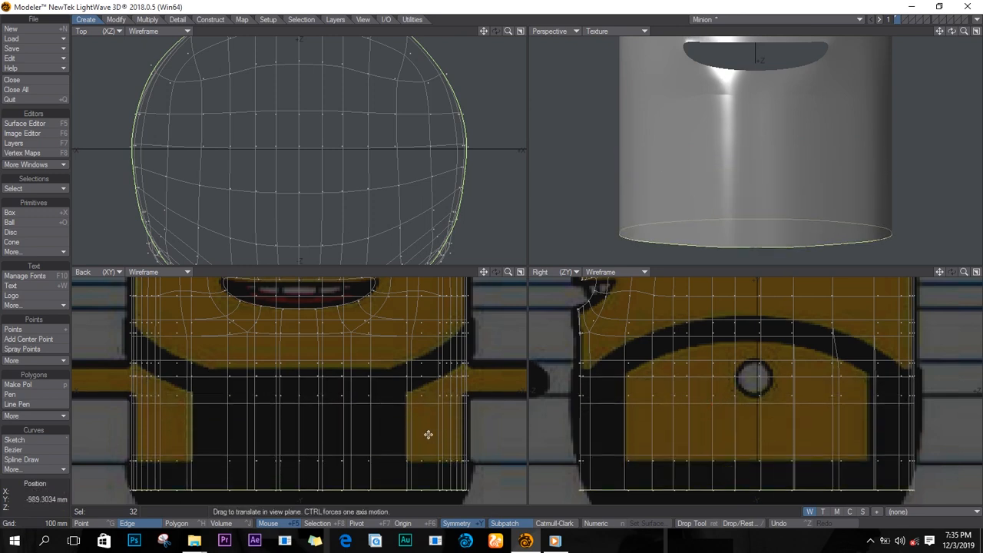
{"action": "key", "text": "space"}
Step: Extend, move and stretch the torso's bottom edge loop repeatedly to follow the rounded belly in the reference
{"action": "left_click_drag", "start_coordinate": [756, 39], "coordinate": [739, 37], "text": "alt"}
{"action": "left_click_drag", "start_coordinate": [687, 465], "coordinate": [676, 363], "text": "alt"}
{"action": "key", "text": "shift+h"}
{"action": "left_click_drag", "start_coordinate": [747, 388], "coordinate": [712, 443]}
{"action": "key", "text": "e"}
{"action": "key", "text": "t"}
{"action": "key", "text": "shift+h"}
{"action": "key", "text": "e"}
{"action": "key", "text": "t"}
{"action": "key", "text": "shift+h"}
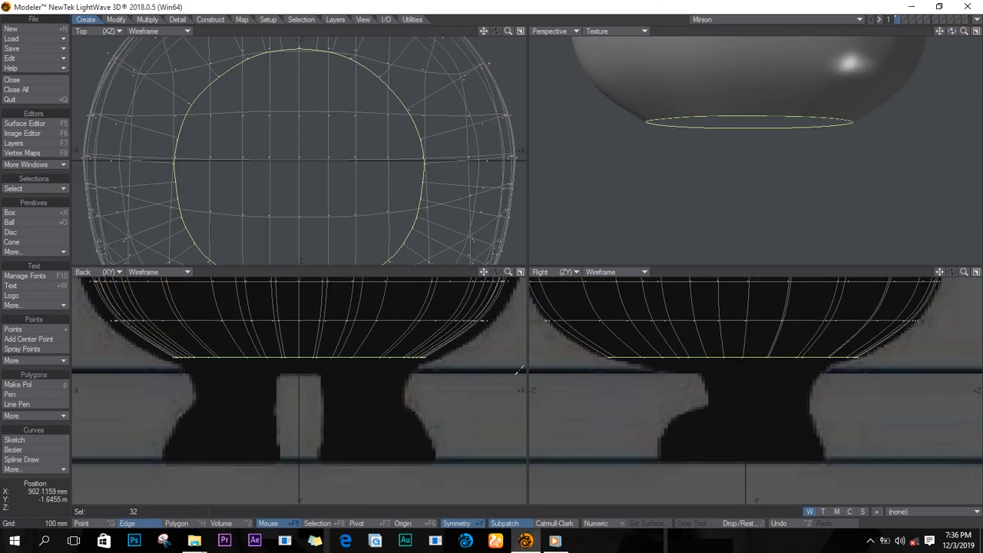
Step: Extend the belly's bottom loop to the tops of the legs and flatten it front to back into an oval, using the Selection action centre
{"action": "key", "text": "e"}
{"action": "key", "text": "h"}
{"action": "mouse_move", "coordinate": [739, 362]}
{"action": "left_mouse_down"}
{"action": "mouse_move", "coordinate": [695, 362]}
{"action": "mouse_move", "coordinate": [739, 376]}
{"action": "mouse_move", "coordinate": [772, 369]}
{"action": "mouse_move", "coordinate": [731, 379]}
{"action": "left_mouse_up"}
{"action": "key", "text": "t"}
{"action": "key", "text": "h"}
{"action": "key", "text": "t"}
{"action": "key", "text": "h"}
{"action": "left_click", "coordinate": [319, 523]}
{"action": "key", "text": "t"}
Step: Clear the selection, save the object, and set the perspective view to Textured Wire looking at the body's underside
{"action": "key", "text": "slash"}
{"action": "key", "text": "s"}
{"action": "left_click", "coordinate": [638, 33]}
{"action": "left_click", "coordinate": [638, 88]}
{"action": "left_click", "coordinate": [649, 32]}
{"action": "left_click", "coordinate": [651, 96]}
{"action": "mouse_move", "coordinate": [951, 31]}
{"action": "left_mouse_down"}
{"action": "mouse_move", "coordinate": [927, 206]}
{"action": "mouse_move", "coordinate": [910, 206]}
{"action": "left_mouse_up"}
Step: Select matching front and rear points beside the centre line and build polygons bridging the middle of the bottom opening
{"action": "key", "text": "space"}
{"action": "left_click", "coordinate": [762, 204]}
{"action": "key", "text": "space"}
{"action": "key", "text": "slash"}
{"action": "left_click", "coordinate": [761, 202]}
{"action": "left_click_drag", "start_coordinate": [742, 105], "coordinate": [764, 99], "text": "shift"}
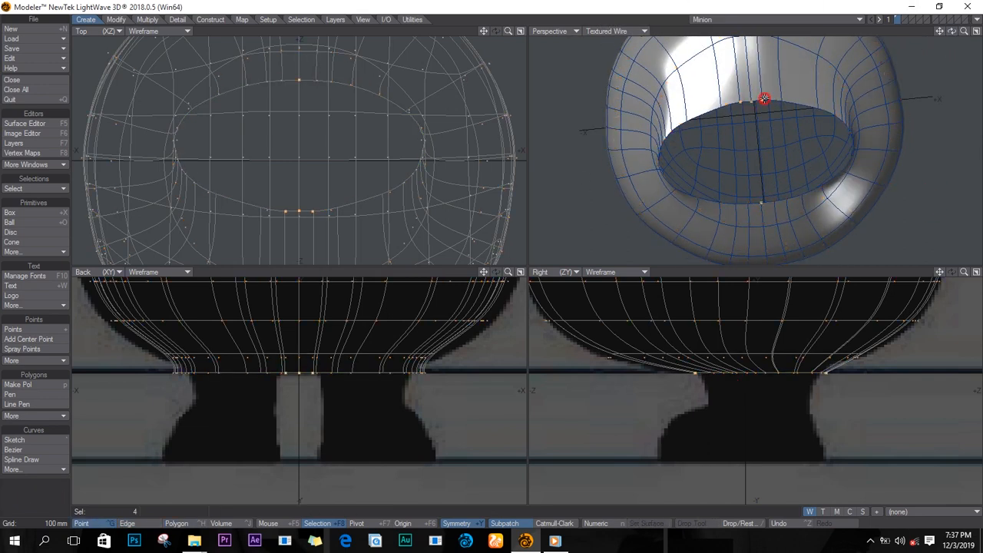
{"action": "key", "text": "p"}
{"action": "key", "text": "slash"}
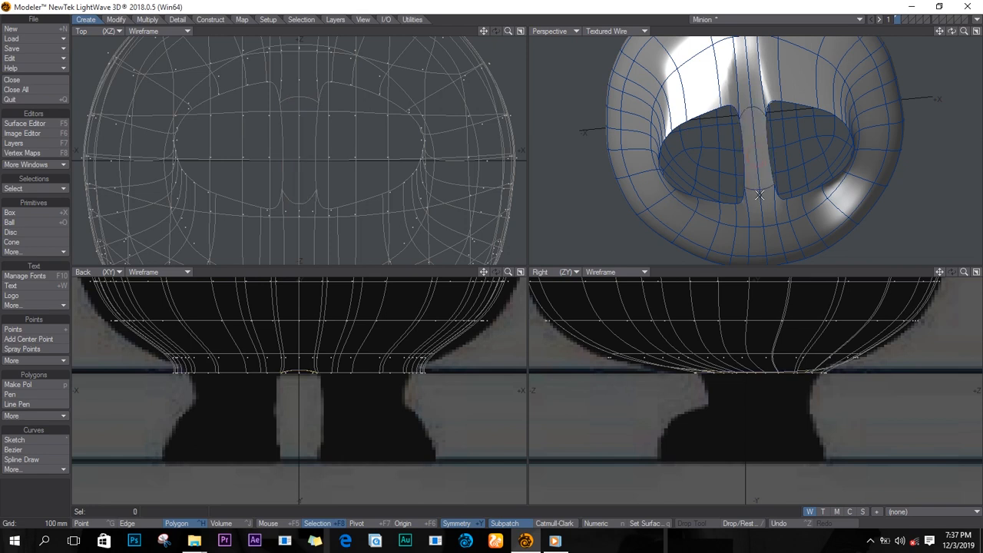
Step: Add a polygon on each side of the central bridge and convert both to subpatches
{"action": "left_click_drag", "start_coordinate": [755, 113], "coordinate": [764, 115]}
{"action": "key", "text": "ctrl+g"}
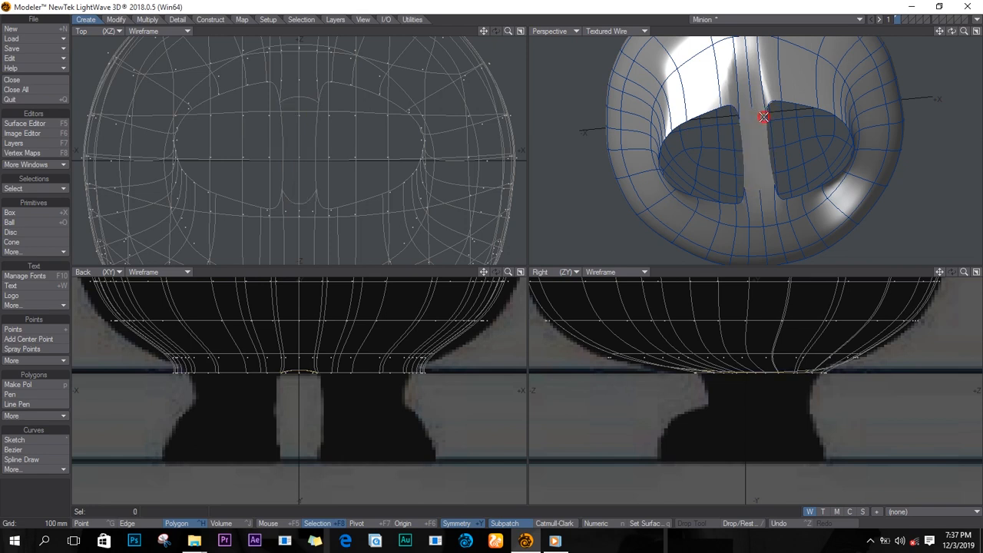
{"action": "key", "text": "p"}
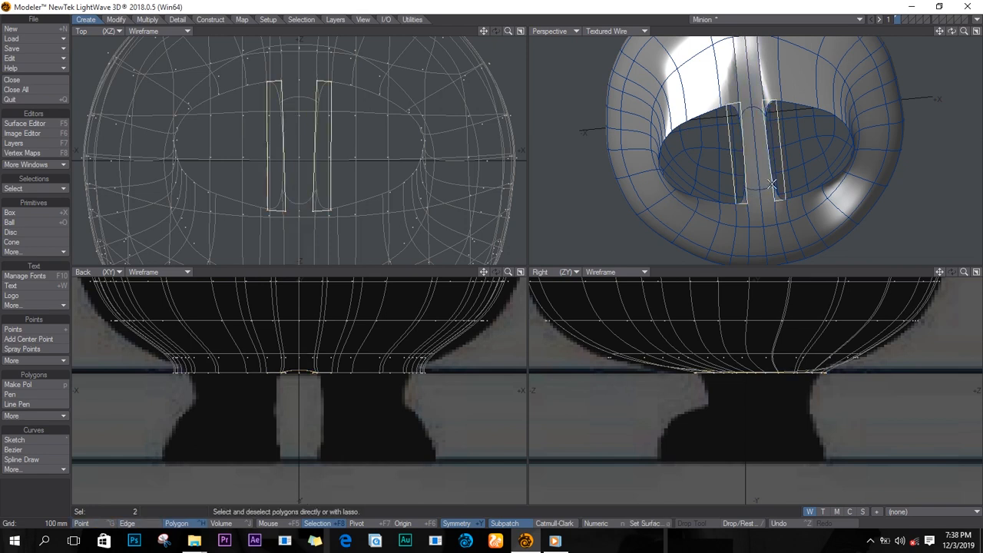
{"action": "key", "text": "Tab"}
{"action": "key", "text": "slash"}
Step: Select the edge loops around both leg openings and start reshaping them by moving their points in the top view
{"action": "key", "text": "ctrl+h"}
{"action": "left_click_drag", "start_coordinate": [831, 103], "coordinate": [843, 117]}
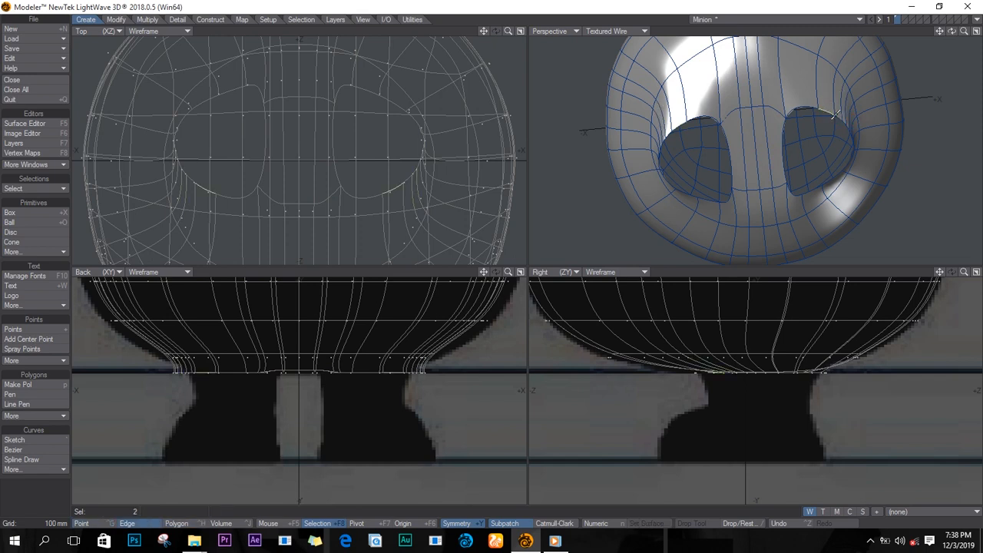
{"action": "key", "text": "ctrl+l"}
{"action": "key", "text": "t"}
{"action": "left_click_drag", "start_coordinate": [339, 113], "coordinate": [372, 187]}
{"action": "scroll", "coordinate": [355, 189], "scroll_direction": "up", "scroll_amount": 3}
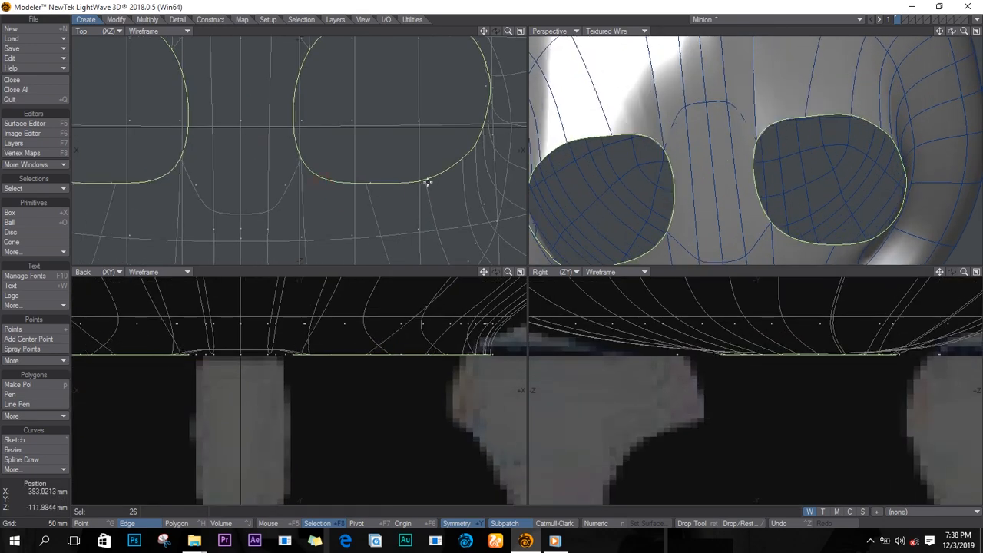
Step: Move the front, inner and outer points of the mirrored leg openings to make their outline rounder
{"action": "left_click_drag", "start_coordinate": [302, 163], "coordinate": [309, 126]}
{"action": "left_click_drag", "start_coordinate": [370, 182], "coordinate": [350, 176]}
{"action": "left_click_drag", "start_coordinate": [427, 184], "coordinate": [399, 182]}
{"action": "left_click_drag", "start_coordinate": [463, 160], "coordinate": [439, 231]}
{"action": "left_click_drag", "start_coordinate": [426, 69], "coordinate": [459, 126]}
{"action": "left_click_drag", "start_coordinate": [467, 126], "coordinate": [460, 196]}
{"action": "left_click_drag", "start_coordinate": [447, 215], "coordinate": [449, 210]}
{"action": "left_click_drag", "start_coordinate": [324, 246], "coordinate": [308, 242]}
{"action": "left_click_drag", "start_coordinate": [290, 112], "coordinate": [287, 120]}
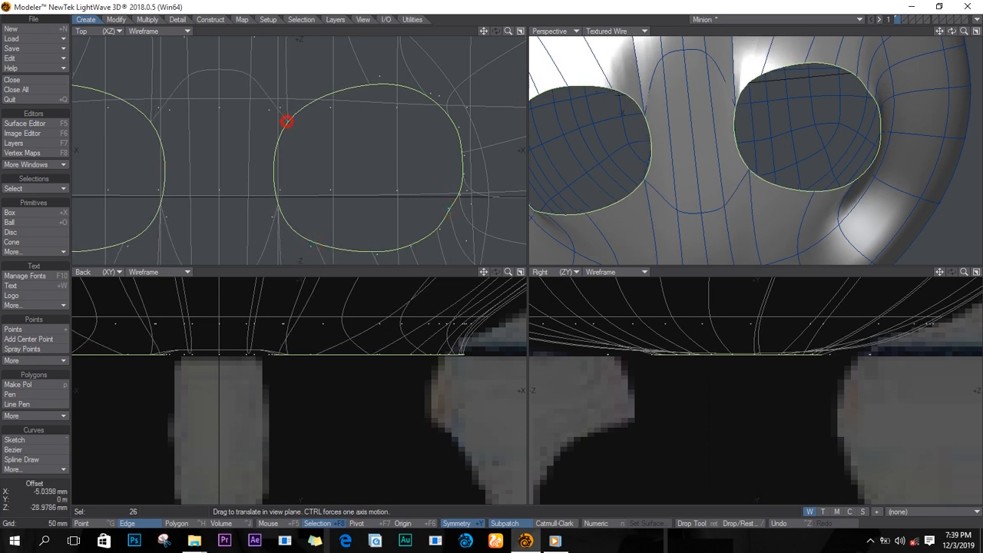
Step: Reposition the rear and outer points of the leg openings to smooth their curve
{"action": "left_click_drag", "start_coordinate": [375, 86], "coordinate": [346, 85]}
{"action": "left_click_drag", "start_coordinate": [414, 92], "coordinate": [407, 89]}
{"action": "left_click_drag", "start_coordinate": [346, 83], "coordinate": [347, 79]}
{"action": "left_click_drag", "start_coordinate": [454, 91], "coordinate": [437, 100]}
{"action": "left_click_drag", "start_coordinate": [466, 154], "coordinate": [456, 143]}
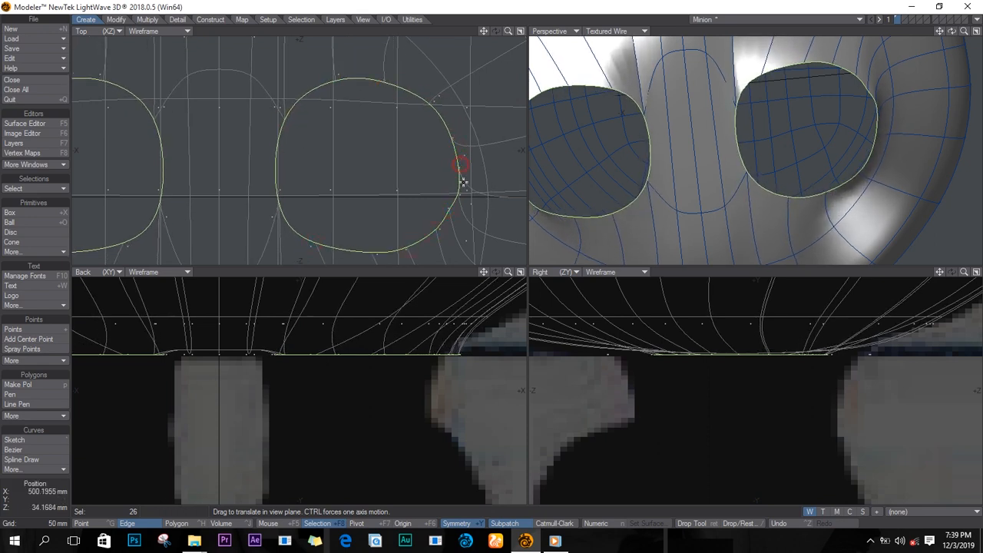
{"action": "left_click_drag", "start_coordinate": [447, 209], "coordinate": [445, 219]}
{"action": "left_click_drag", "start_coordinate": [460, 170], "coordinate": [458, 157]}
{"action": "left_click_drag", "start_coordinate": [439, 228], "coordinate": [424, 241]}
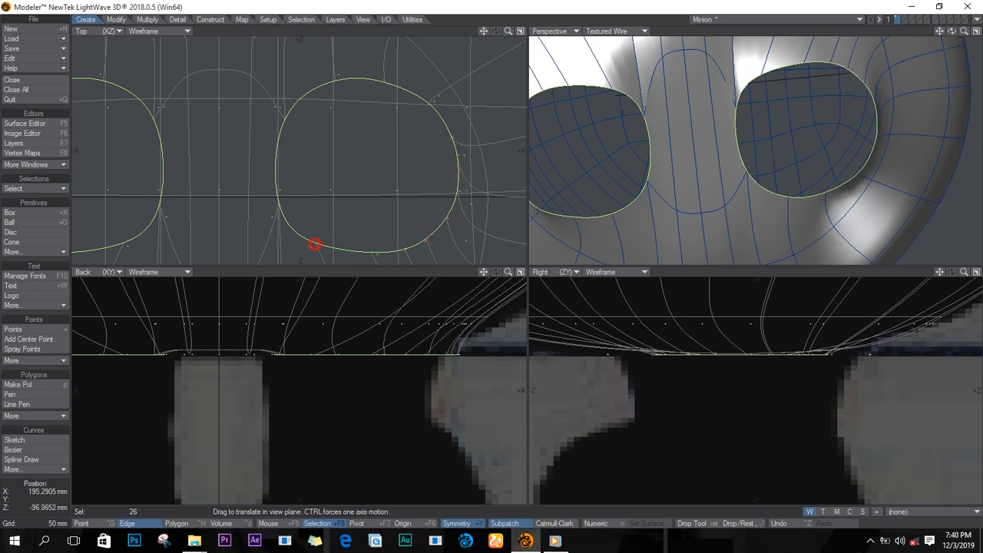
Step: Even out the point spacing all around the leg openings for a near-circular outline
{"action": "left_click_drag", "start_coordinate": [315, 244], "coordinate": [330, 249]}
{"action": "left_click_drag", "start_coordinate": [428, 97], "coordinate": [427, 93]}
{"action": "left_click_drag", "start_coordinate": [383, 78], "coordinate": [392, 75]}
{"action": "left_click_drag", "start_coordinate": [453, 137], "coordinate": [456, 154]}
{"action": "left_click_drag", "start_coordinate": [459, 190], "coordinate": [455, 201]}
{"action": "left_click_drag", "start_coordinate": [447, 217], "coordinate": [442, 224]}
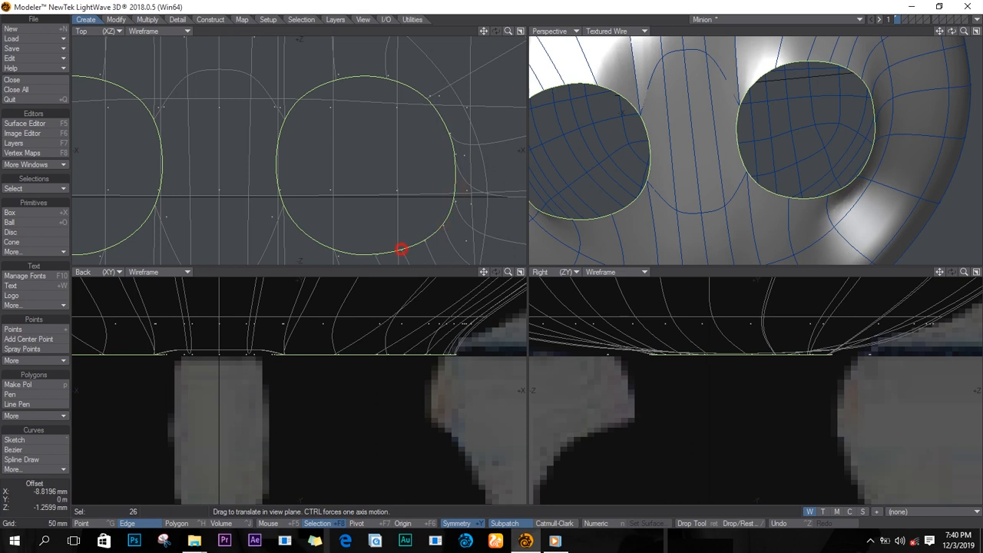
{"action": "left_click_drag", "start_coordinate": [284, 118], "coordinate": [286, 126]}
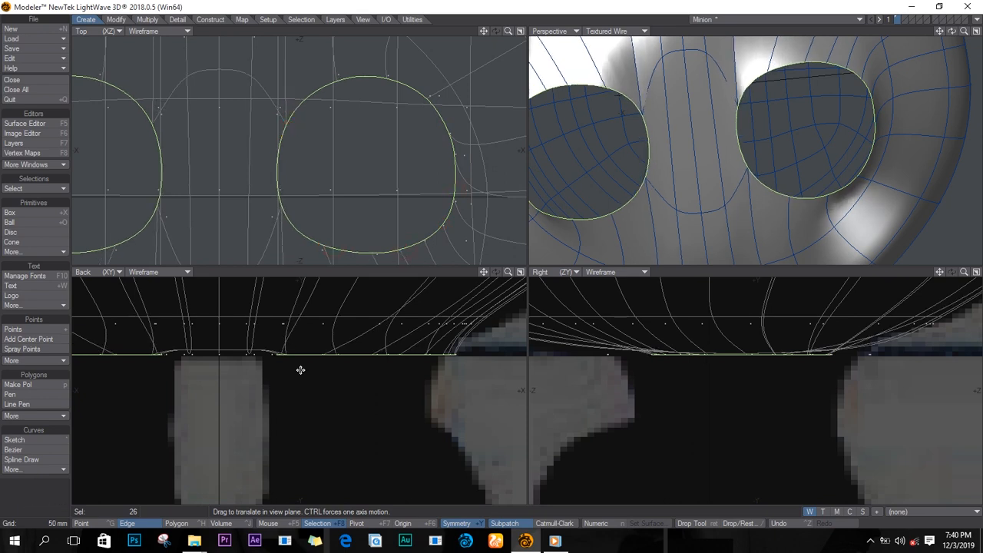
Step: Extend the leg opening loops down to the ankles and stretch them to match the reference legs
{"action": "left_click_drag", "start_coordinate": [327, 388], "coordinate": [358, 446]}
{"action": "key", "text": "e"}
{"action": "left_click_drag", "start_coordinate": [716, 429], "coordinate": [715, 404], "text": "alt"}
{"action": "key", "text": "e"}
{"action": "key", "text": "h"}
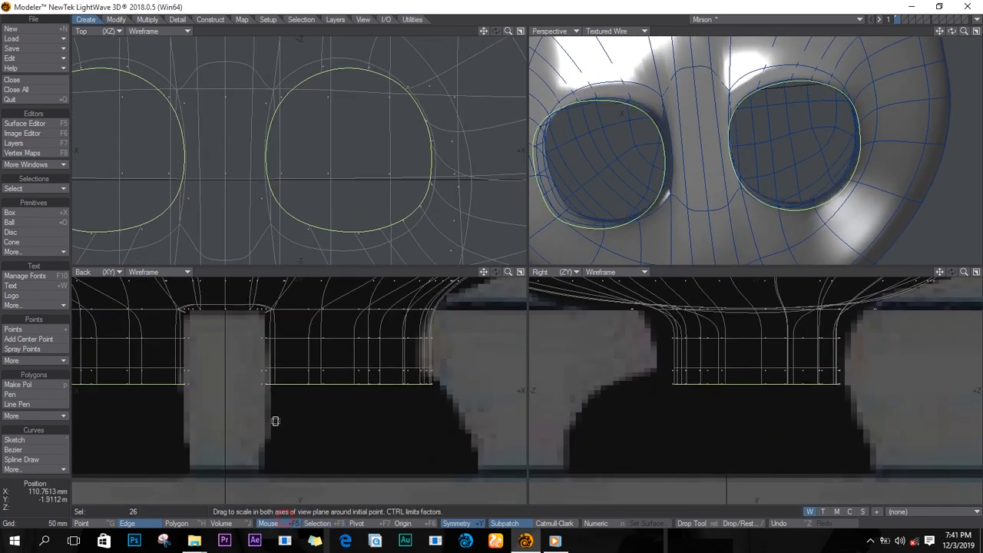
{"action": "mouse_move", "coordinate": [856, 379]}
{"action": "left_mouse_down"}
{"action": "mouse_move", "coordinate": [851, 402]}
{"action": "mouse_move", "coordinate": [845, 385]}
{"action": "left_mouse_up"}
Step: Extend the ankle loops further down and stretch them forward and outward to start the feet
{"action": "key", "text": "e"}
{"action": "key", "text": "h"}
{"action": "left_click_drag", "start_coordinate": [626, 384], "coordinate": [628, 388]}
{"action": "left_click_drag", "start_coordinate": [270, 382], "coordinate": [272, 388]}
{"action": "key", "text": "t"}
{"action": "left_click_drag", "start_coordinate": [291, 390], "coordinate": [277, 410]}
{"action": "key", "text": "h"}
{"action": "left_click_drag", "start_coordinate": [843, 402], "coordinate": [848, 403]}
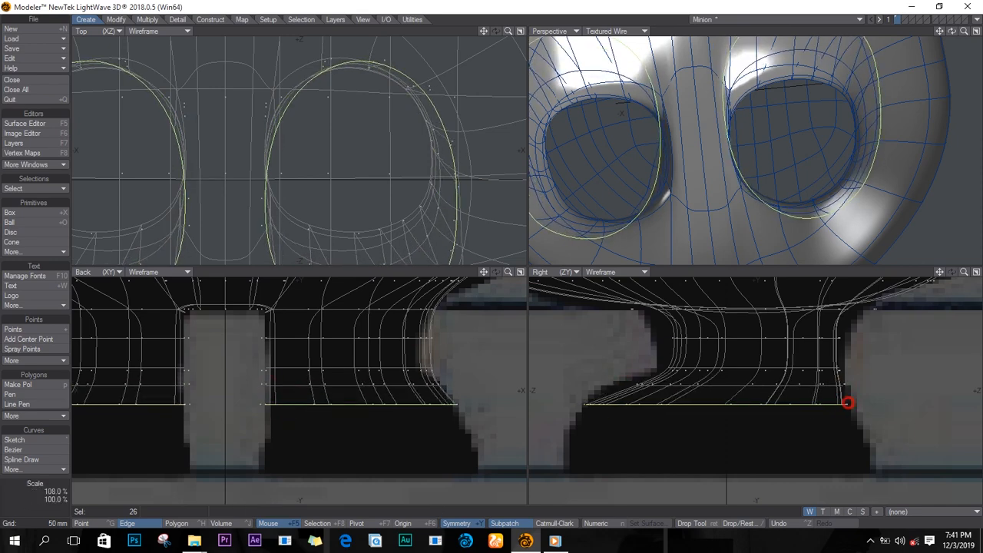
{"action": "left_click_drag", "start_coordinate": [584, 404], "coordinate": [588, 403]}
Step: Extend the foot loops down another section and stretch them to follow the foot profile in both side and back views
{"action": "key", "text": "e"}
{"action": "key", "text": "t"}
{"action": "left_click_drag", "start_coordinate": [687, 417], "coordinate": [688, 451]}
{"action": "key", "text": "h"}
{"action": "left_click_drag", "start_coordinate": [853, 438], "coordinate": [858, 439]}
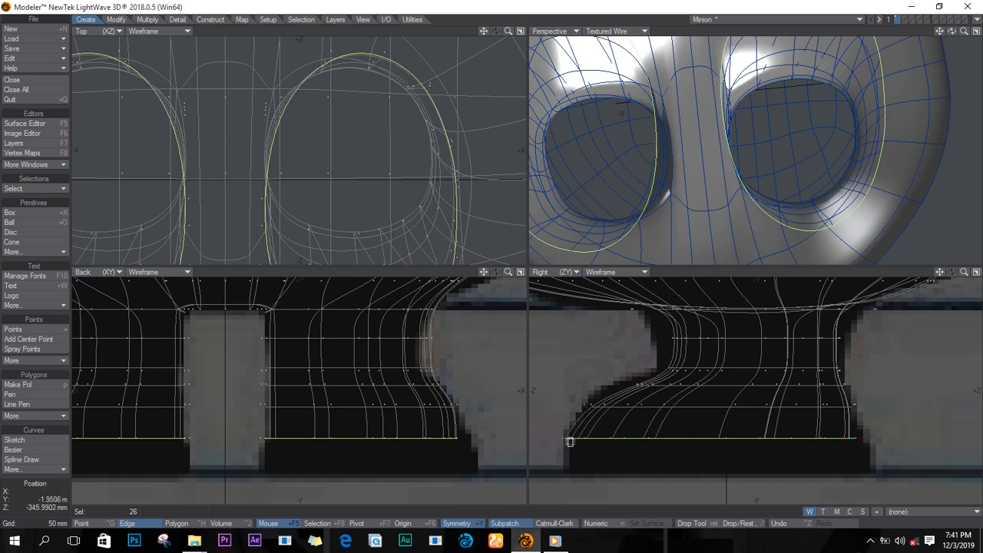
{"action": "left_click_drag", "start_coordinate": [569, 441], "coordinate": [575, 442]}
{"action": "left_click_drag", "start_coordinate": [266, 440], "coordinate": [267, 440]}
Step: Extend the foot loops down to the sole and stretch them to the reference's foot width and length
{"action": "key", "text": "e"}
{"action": "key", "text": "t"}
{"action": "left_click_drag", "start_coordinate": [379, 429], "coordinate": [380, 458]}
{"action": "key", "text": "h"}
{"action": "left_click_drag", "start_coordinate": [265, 468], "coordinate": [269, 468]}
{"action": "left_click_drag", "start_coordinate": [867, 467], "coordinate": [869, 467]}
Step: Add a tight edge loop at the sole and stretch the bottom loops inward
{"action": "key", "text": "e"}
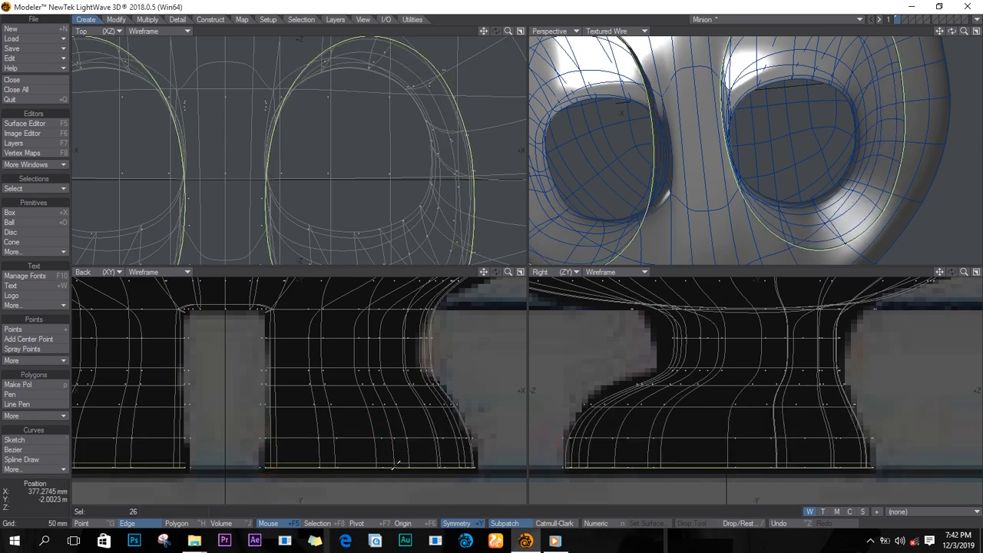
{"action": "key", "text": "t"}
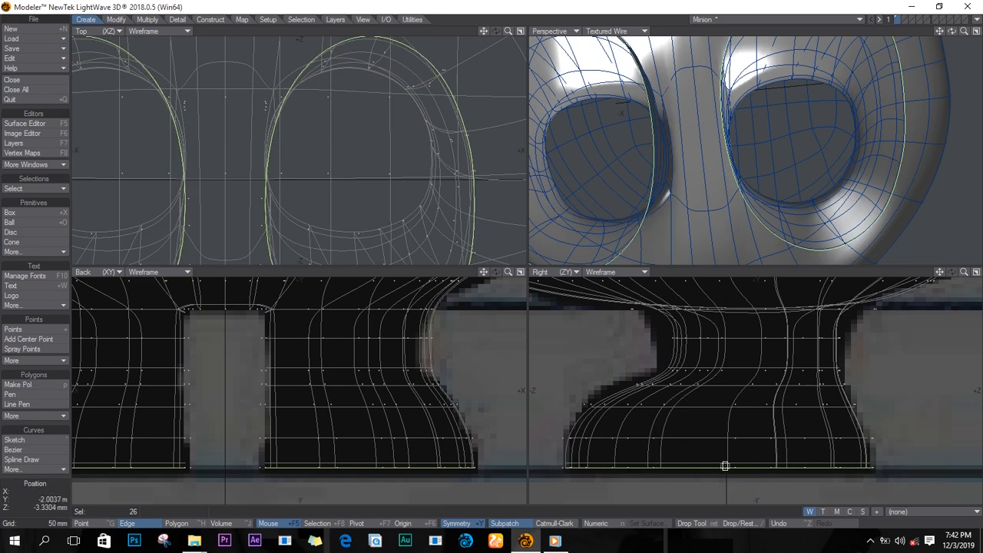
{"action": "key", "text": "h"}
{"action": "left_click_drag", "start_coordinate": [725, 466], "coordinate": [644, 468]}
{"action": "left_click_drag", "start_coordinate": [364, 468], "coordinate": [287, 470]}
Step: Extend and shrink the sole loops once more to close the feet, and save the object
{"action": "key", "text": "e"}
{"action": "key", "text": "h"}
{"action": "mouse_move", "coordinate": [385, 164]}
{"action": "left_mouse_down"}
{"action": "mouse_move", "coordinate": [325, 274]}
{"action": "mouse_move", "coordinate": [265, 308]}
{"action": "mouse_move", "coordinate": [377, 176]}
{"action": "left_mouse_up"}
{"action": "key", "text": "t"}
{"action": "key", "text": "p"}
{"action": "key", "text": "slash"}
{"action": "key", "text": "a"}
{"action": "key", "text": "s"}
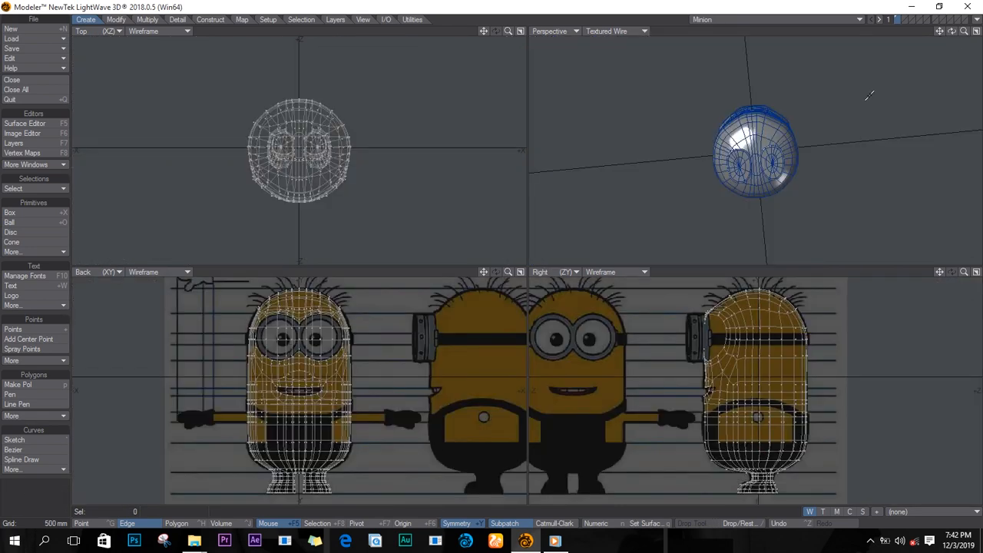
Step: Switch the perspective view to Texture shading
{"action": "mouse_move", "coordinate": [952, 31]}
{"action": "left_mouse_down"}
{"action": "mouse_move", "coordinate": [540, 46]}
{"action": "mouse_move", "coordinate": [786, 51]}
{"action": "left_mouse_up"}
{"action": "left_click", "coordinate": [649, 32]}
{"action": "left_click", "coordinate": [651, 96]}
{"action": "scroll", "coordinate": [385, 373], "scroll_direction": "up", "scroll_amount": 3}
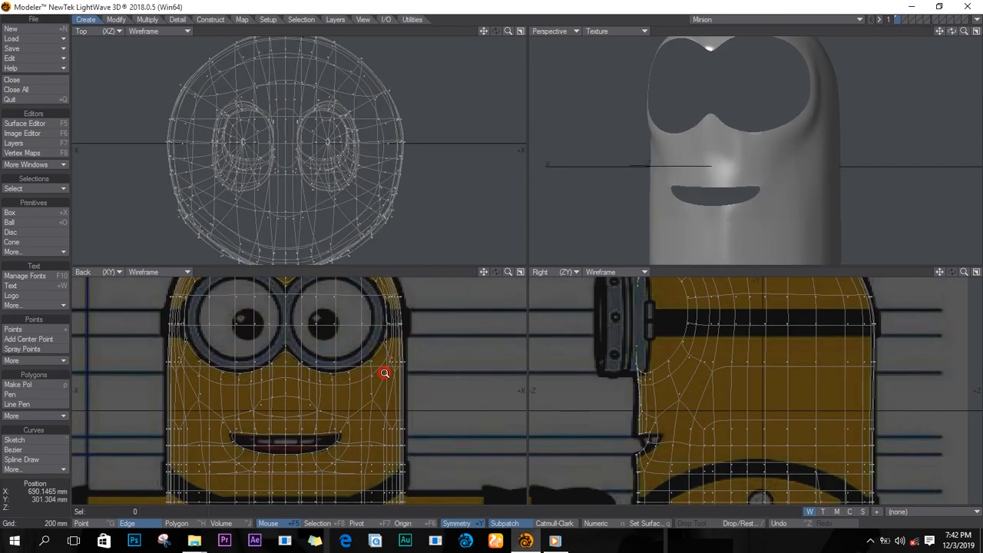
Step: Build polygons across the opening in the foot sole from its rim points, working along the hole
{"action": "left_click_drag", "start_coordinate": [337, 145], "coordinate": [487, 178], "text": "ctrl+alt"}
{"action": "key", "text": "space"}
{"action": "left_click_drag", "start_coordinate": [294, 113], "coordinate": [367, 136], "text": "ctrl+alt"}
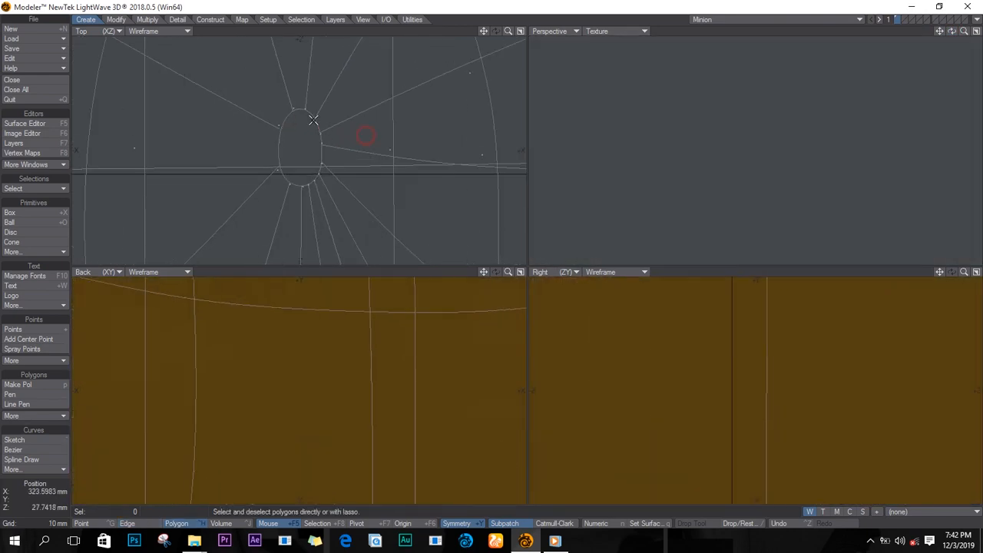
{"action": "left_click", "coordinate": [291, 111]}
{"action": "key", "text": "space"}
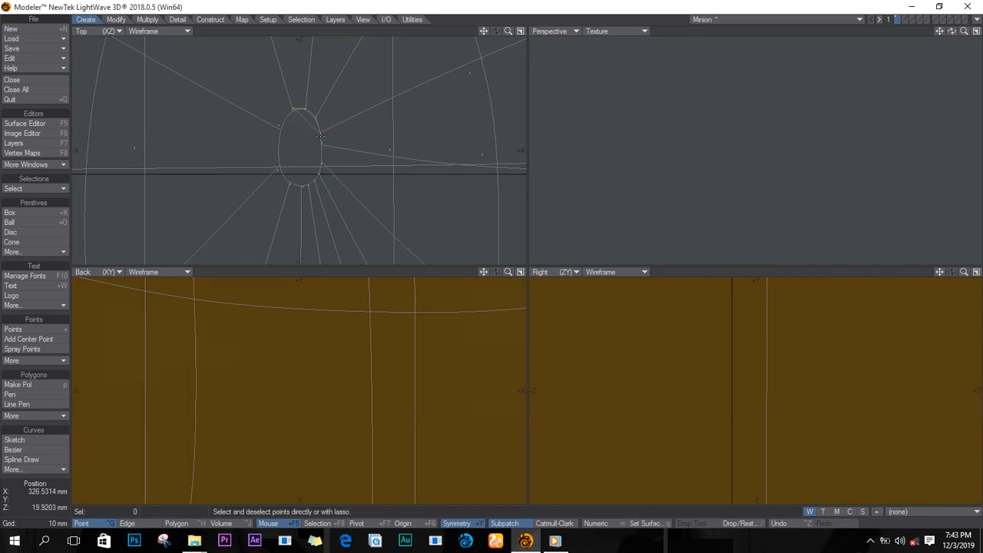
{"action": "left_click", "coordinate": [292, 112]}
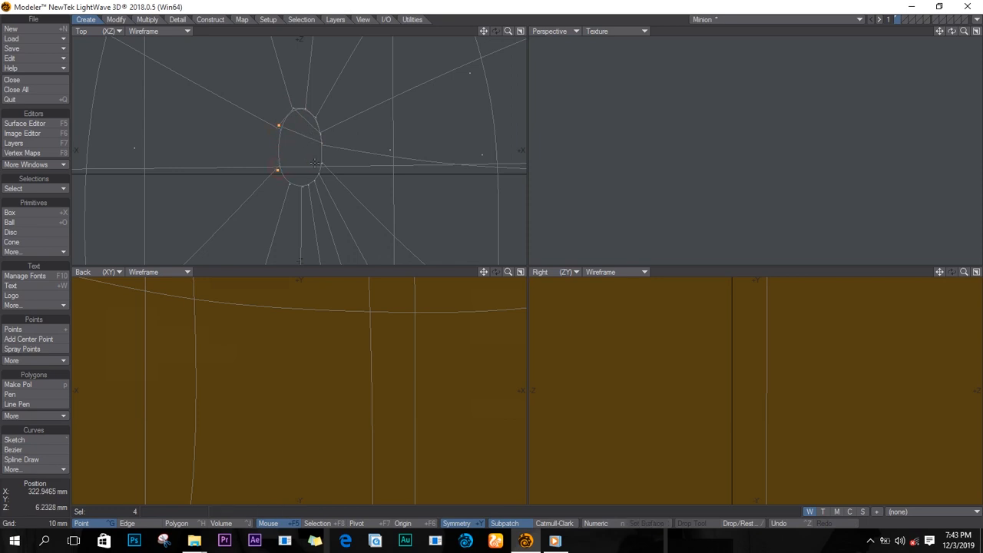
{"action": "left_click", "coordinate": [286, 174]}
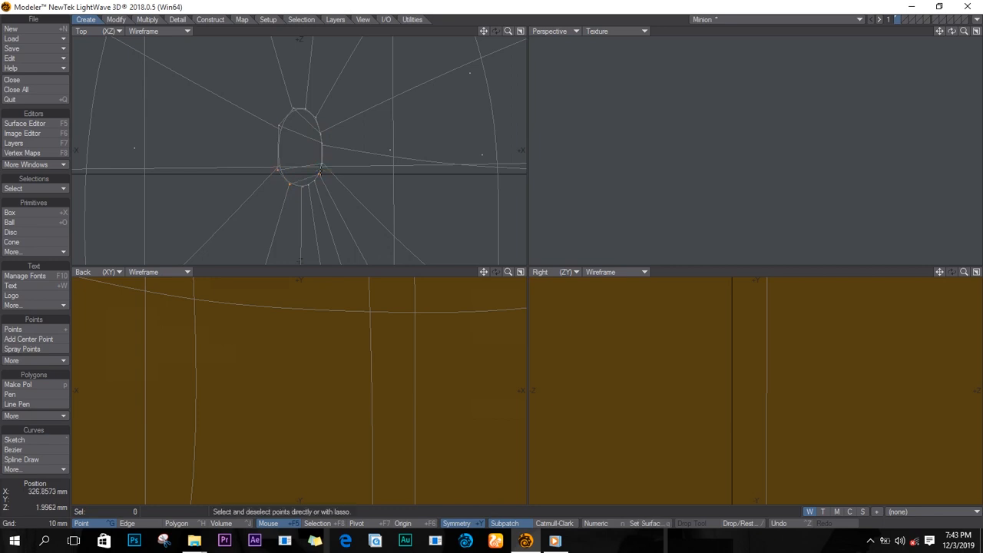
{"action": "left_click_drag", "start_coordinate": [305, 182], "coordinate": [414, 193], "text": "ctrl+alt"}
{"action": "left_click", "coordinate": [260, 192]}
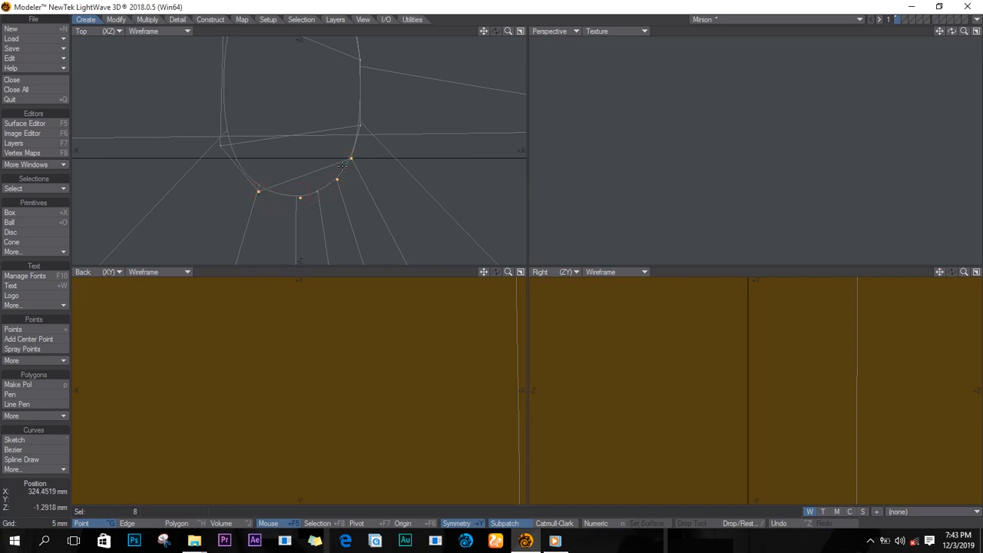
Step: Select the new sole polygons, convert them to subpatches, and clear the selection
{"action": "key", "text": "slash"}
{"action": "left_click_drag", "start_coordinate": [312, 126], "coordinate": [306, 174]}
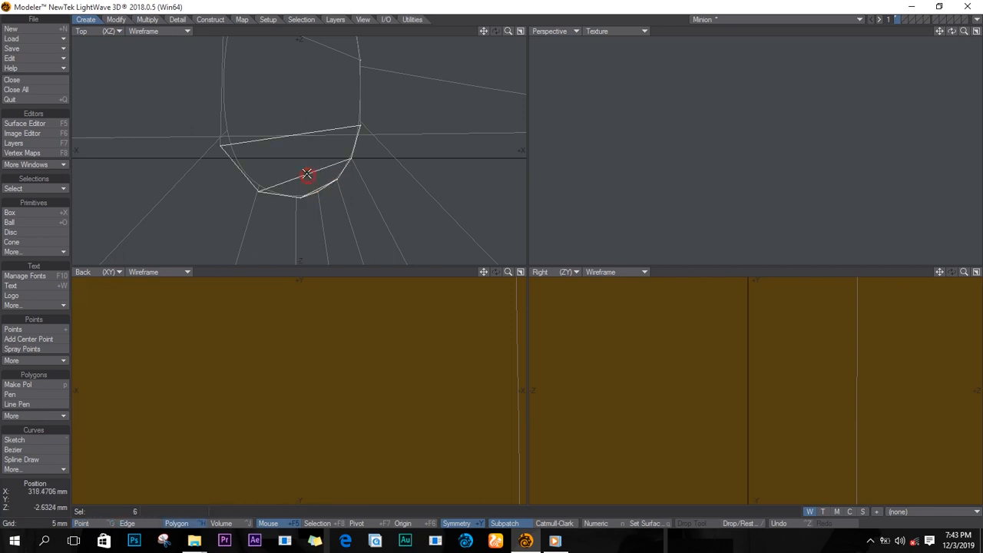
{"action": "left_click", "coordinate": [313, 57], "text": "shift"}
{"action": "left_click_drag", "start_coordinate": [313, 124], "coordinate": [295, 201], "text": "alt"}
{"action": "left_click", "coordinate": [307, 79], "text": "shift"}
{"action": "key", "text": "Tab"}
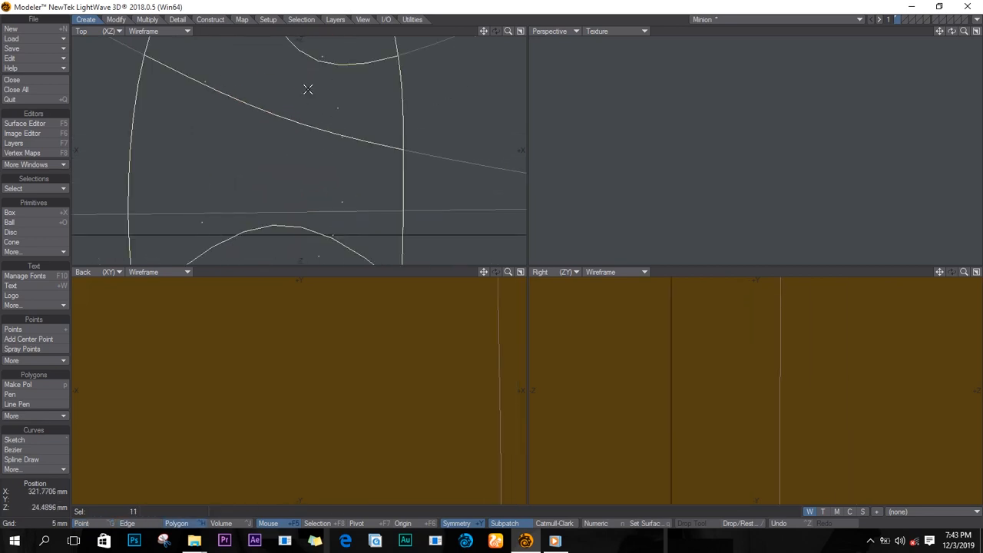
{"action": "left_click_drag", "start_coordinate": [341, 144], "coordinate": [234, 147], "text": "ctrl+alt"}
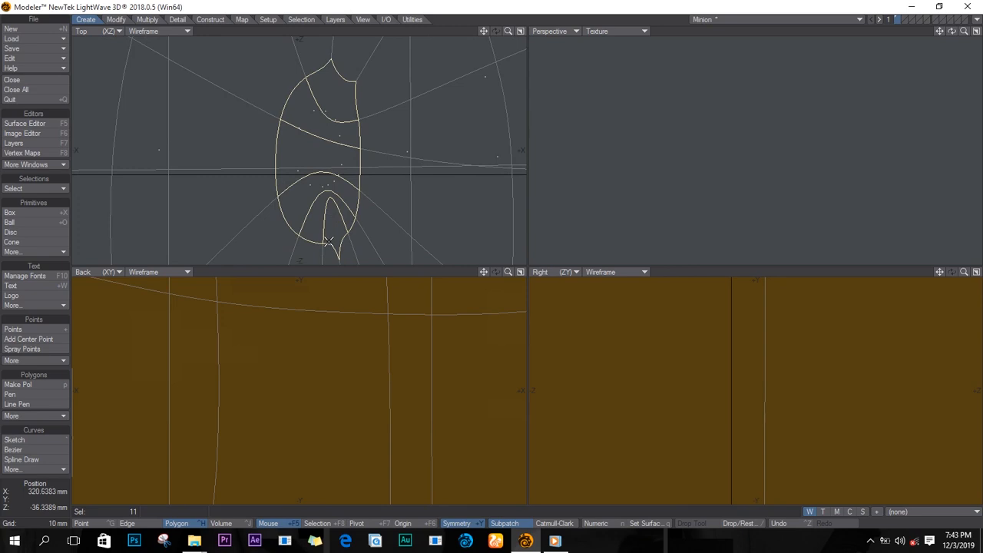
{"action": "key", "text": "shift+a"}
{"action": "mouse_move", "coordinate": [951, 31]}
{"action": "left_mouse_down"}
{"action": "mouse_move", "coordinate": [943, 154]}
{"action": "mouse_move", "coordinate": [978, 100]}
{"action": "mouse_move", "coordinate": [967, 178]}
{"action": "mouse_move", "coordinate": [938, 178]}
{"action": "left_mouse_up"}
{"action": "left_click_drag", "start_coordinate": [875, 128], "coordinate": [798, 143]}
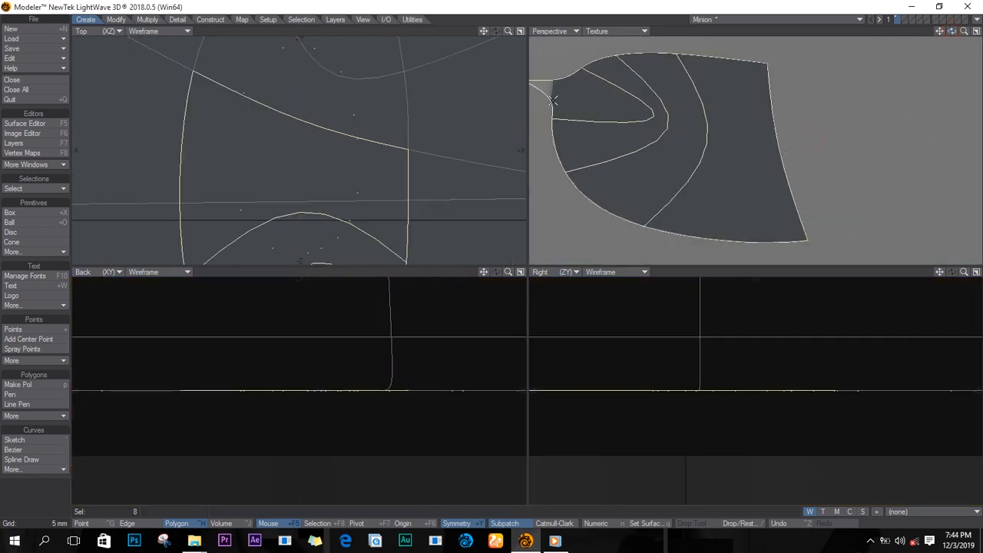
{"action": "key", "text": "slash"}
{"action": "key", "text": "a"}
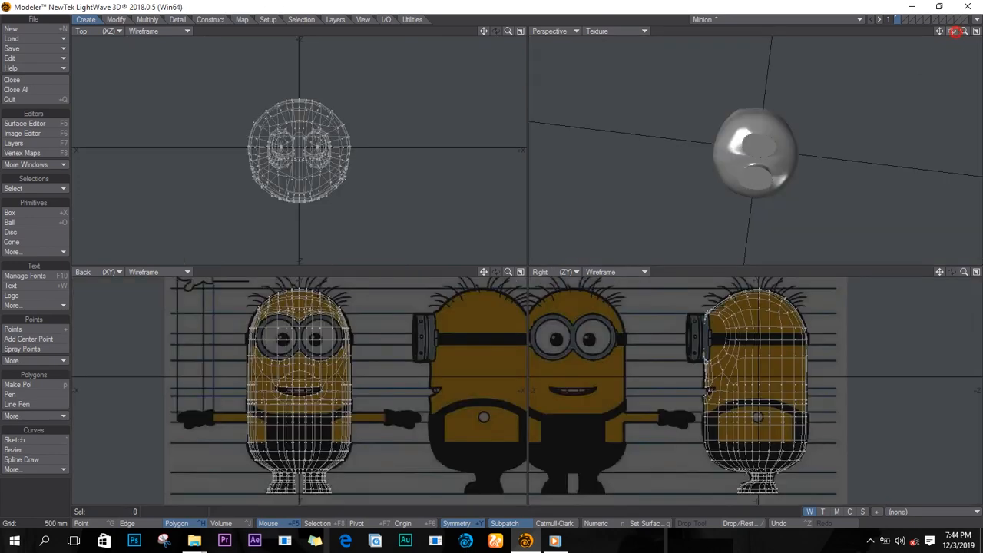
Step: Cut an arm opening in the body sides by removing the polygons over the reference's arm circle
{"action": "left_click_drag", "start_coordinate": [952, 32], "coordinate": [619, 130]}
{"action": "left_click_drag", "start_coordinate": [393, 392], "coordinate": [479, 407], "text": "ctrl+alt"}
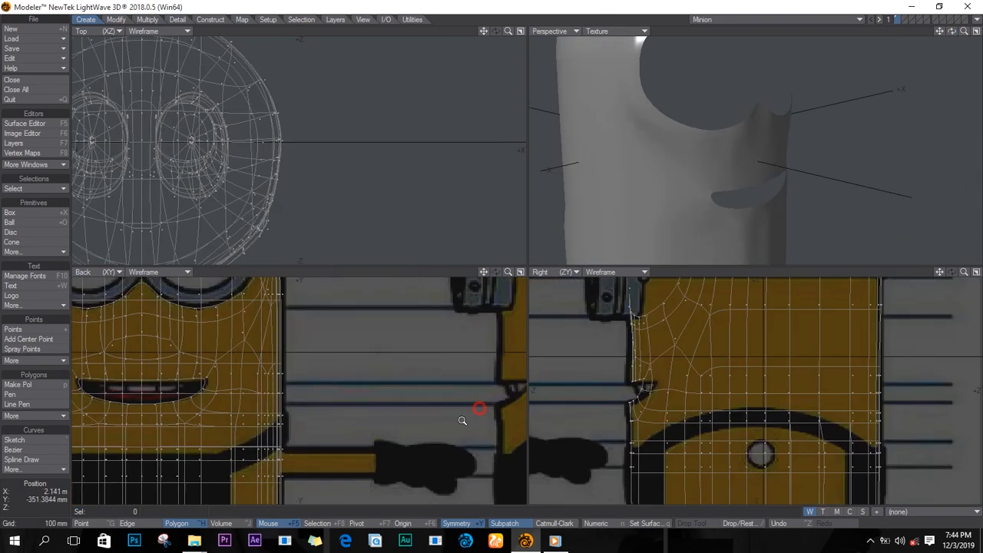
{"action": "left_click_drag", "start_coordinate": [322, 439], "coordinate": [399, 392], "text": "alt"}
{"action": "left_click_drag", "start_coordinate": [779, 405], "coordinate": [773, 423]}
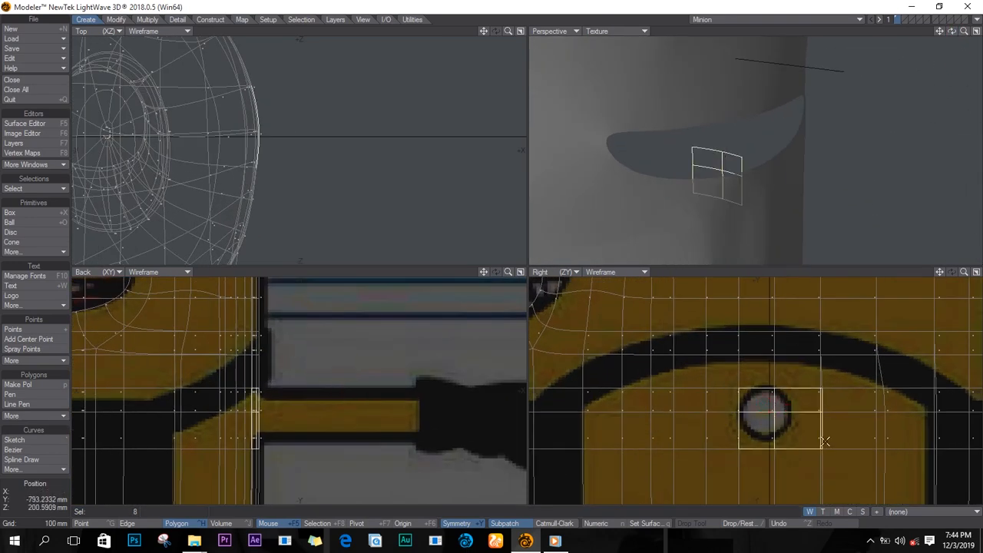
{"action": "left_click_drag", "start_coordinate": [951, 32], "coordinate": [953, 36]}
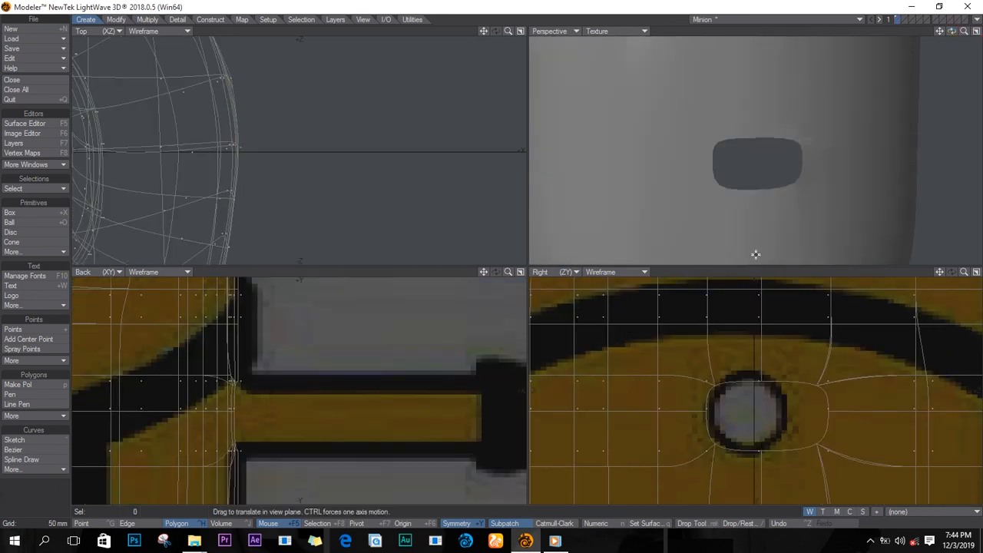
Step: Reshape the arm opening into a circle by moving its rim points onto the arm outline in the side reference
{"action": "key", "text": "ctrl+g"}
{"action": "key", "text": "ctrl+l"}
{"action": "key", "text": "ctrl+t"}
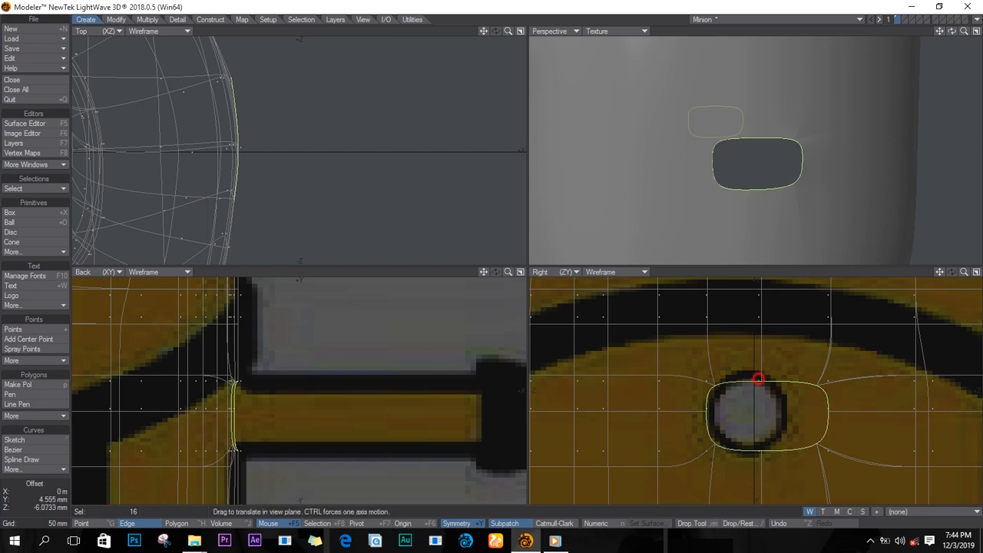
{"action": "left_click_drag", "start_coordinate": [760, 381], "coordinate": [713, 414]}
{"action": "left_click_drag", "start_coordinate": [708, 451], "coordinate": [724, 440]}
{"action": "left_click_drag", "start_coordinate": [762, 450], "coordinate": [745, 452]}
{"action": "left_click_drag", "start_coordinate": [818, 444], "coordinate": [775, 436]}
{"action": "left_click_drag", "start_coordinate": [816, 383], "coordinate": [767, 379]}
{"action": "left_click_drag", "start_coordinate": [809, 408], "coordinate": [788, 410]}
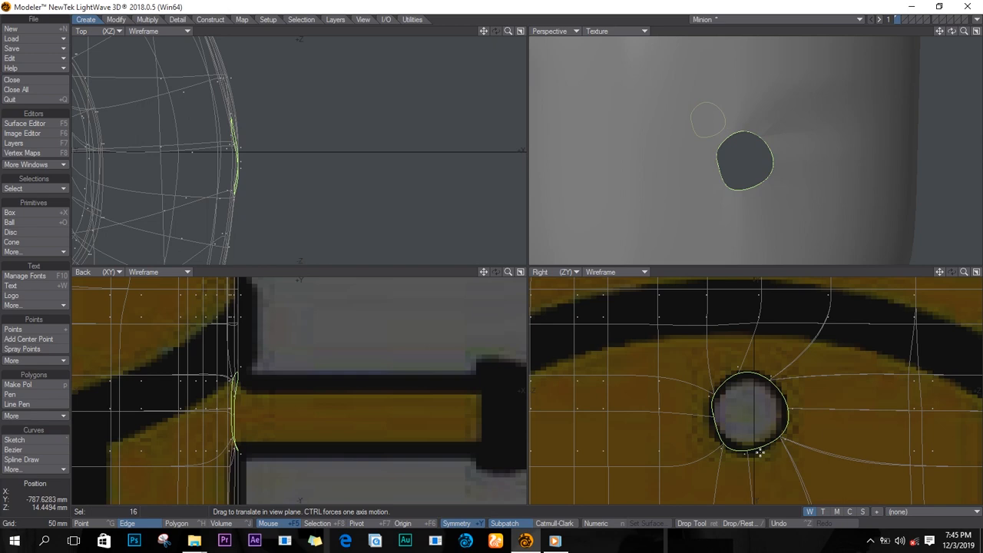
{"action": "left_click_drag", "start_coordinate": [709, 417], "coordinate": [728, 447]}
{"action": "left_click_drag", "start_coordinate": [743, 451], "coordinate": [749, 451]}
{"action": "left_click_drag", "start_coordinate": [769, 379], "coordinate": [746, 370]}
{"action": "left_click_drag", "start_coordinate": [715, 392], "coordinate": [714, 395]}
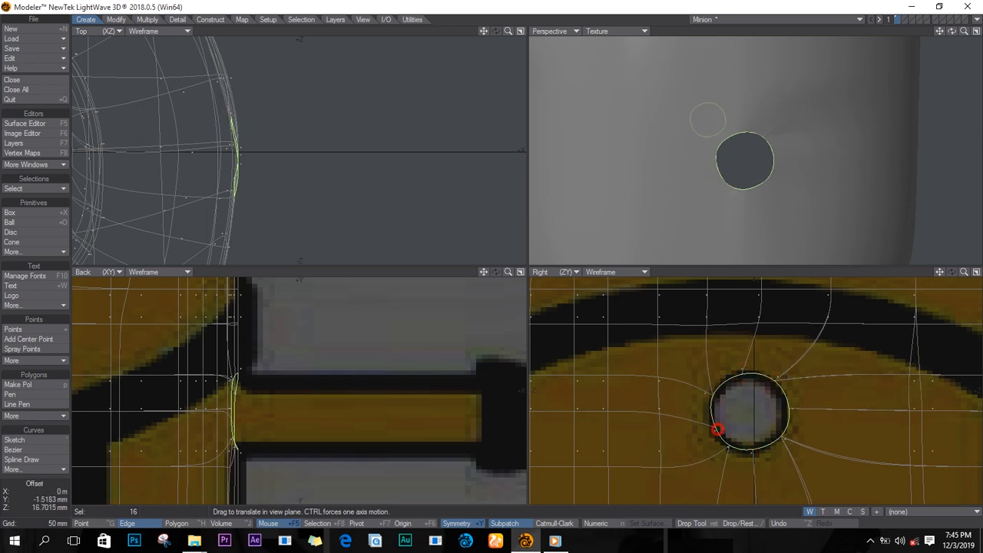
Step: Extend the arm opening's edge loops outward into straight arms reaching the reference's glove cuffs
{"action": "key", "text": "space"}
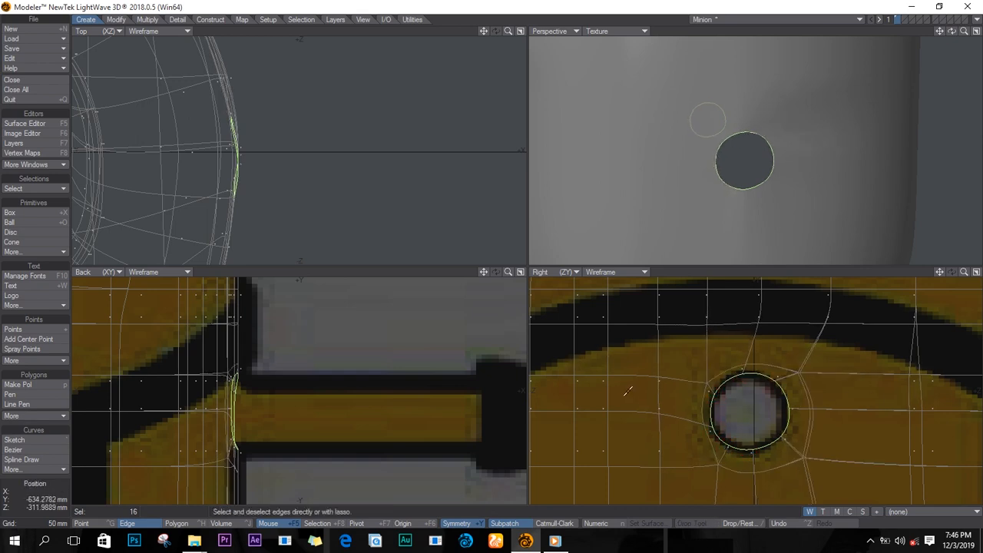
{"action": "key", "text": "t"}
{"action": "left_click_drag", "start_coordinate": [246, 408], "coordinate": [8, 393]}
{"action": "key", "text": "t"}
{"action": "key", "text": "h"}
{"action": "key", "text": "t"}
{"action": "left_click_drag", "start_coordinate": [365, 409], "coordinate": [298, 410], "text": "ctrl"}
Step: Load the Minion reference image as the top view's backdrop and set its size to 5 m
{"action": "left_click_drag", "start_coordinate": [710, 425], "coordinate": [627, 395], "text": "ctrl+alt"}
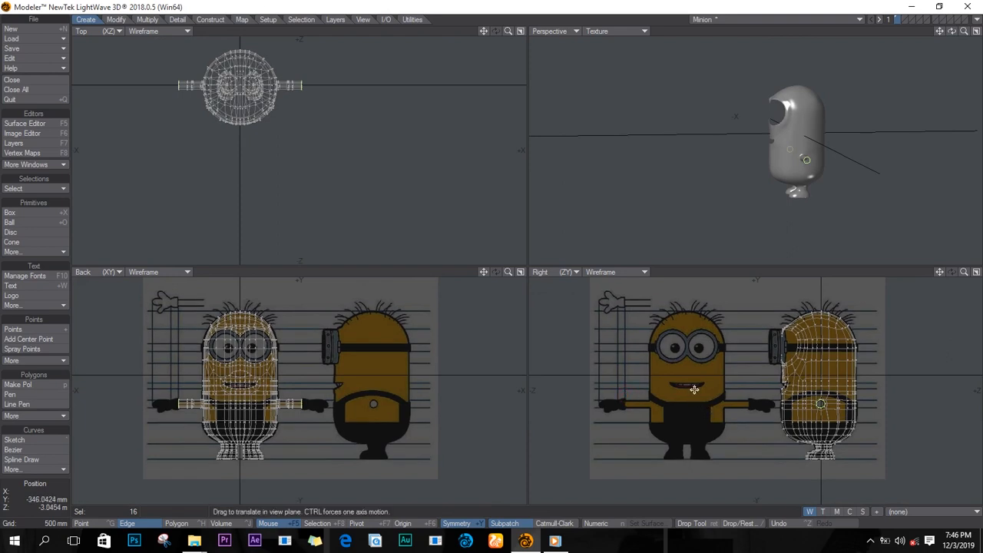
{"action": "key", "text": "d"}
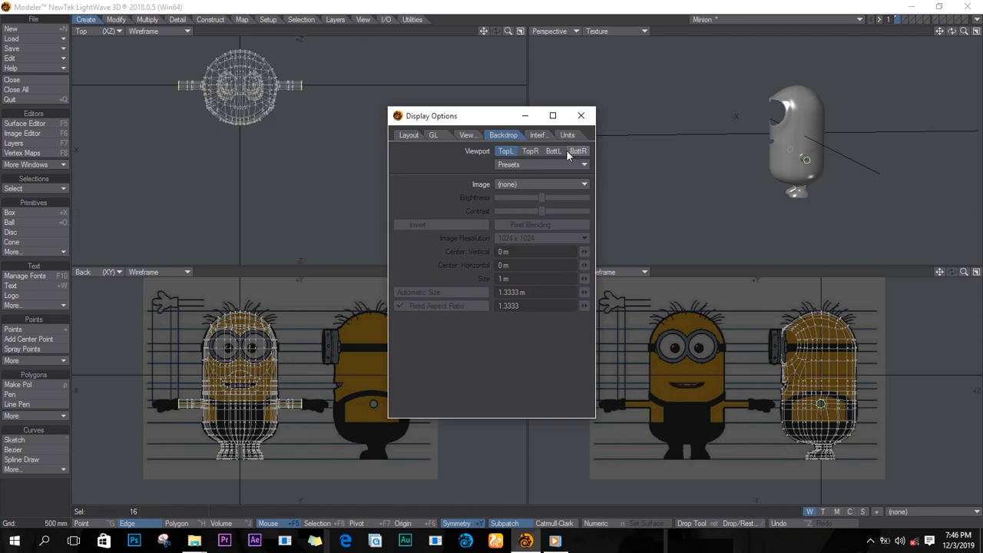
{"action": "left_click", "coordinate": [541, 184]}
{"action": "left_click", "coordinate": [541, 197]}
{"action": "double_click", "coordinate": [512, 279]}
{"action": "type", "text": "5"}
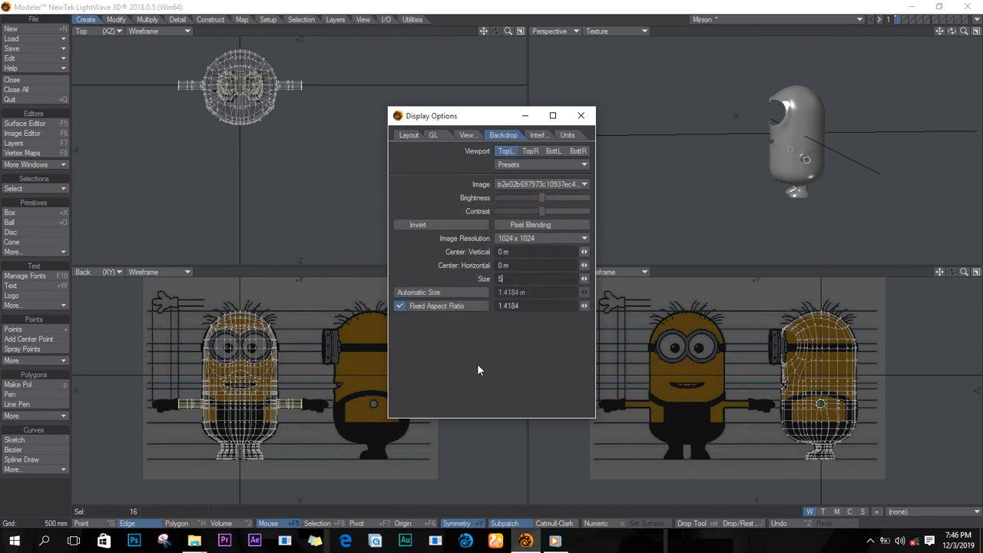
{"action": "key", "text": "Return"}
Step: Align the backdrop's hand drawing with the arm by setting its vertical center to -1.75 m and horizontal center to 1.21 m
{"action": "left_click_drag", "start_coordinate": [484, 32], "coordinate": [517, 81]}
{"action": "mouse_move", "coordinate": [584, 266]}
{"action": "left_mouse_down"}
{"action": "mouse_move", "coordinate": [513, 259]}
{"action": "mouse_move", "coordinate": [576, 261]}
{"action": "mouse_move", "coordinate": [503, 277]}
{"action": "mouse_move", "coordinate": [577, 278]}
{"action": "mouse_move", "coordinate": [585, 265]}
{"action": "left_mouse_up"}
{"action": "mouse_move", "coordinate": [584, 252]}
{"action": "left_mouse_down"}
{"action": "mouse_move", "coordinate": [414, 278]}
{"action": "mouse_move", "coordinate": [606, 252]}
{"action": "mouse_move", "coordinate": [574, 268]}
{"action": "left_mouse_up"}
{"action": "scroll", "coordinate": [221, 129], "scroll_direction": "up", "scroll_amount": 5}
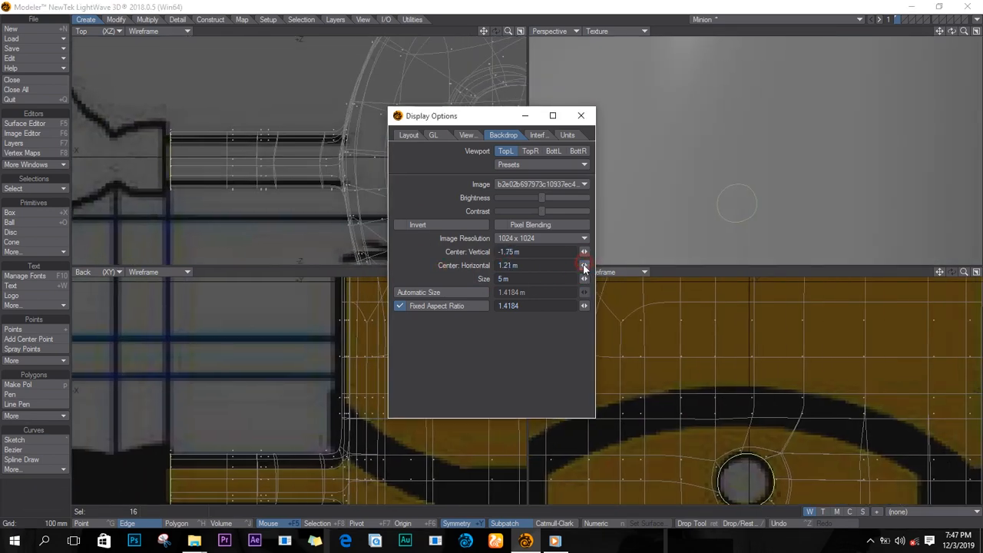
Step: Pull the arm's end loop slightly back toward the body and extend a tight loop out to the cuff edge
{"action": "left_click_drag", "start_coordinate": [107, 139], "coordinate": [184, 149], "text": "alt"}
{"action": "key", "text": "t"}
{"action": "key", "text": "s"}
{"action": "key", "text": "d"}
{"action": "left_click_drag", "start_coordinate": [246, 168], "coordinate": [256, 169], "text": "ctrl"}
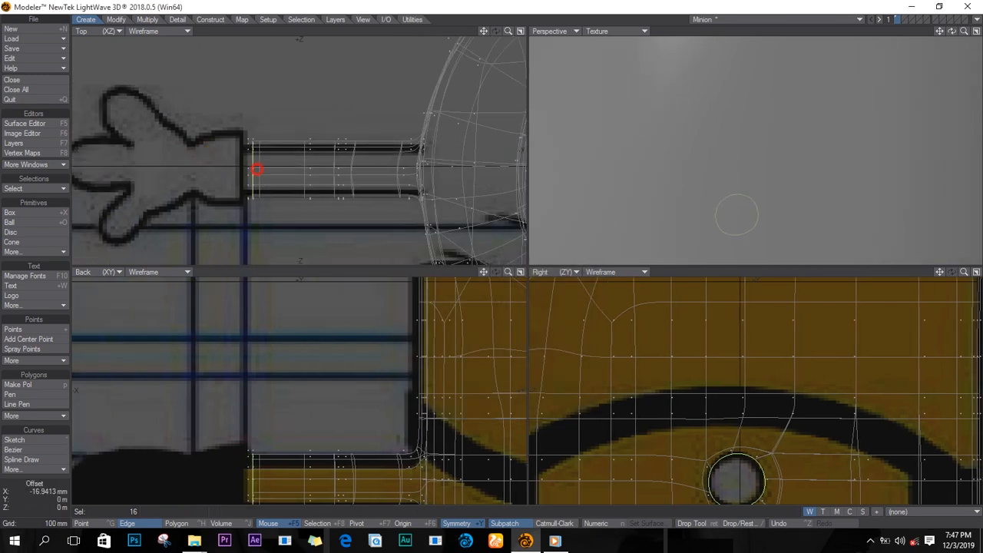
{"action": "key", "text": "e"}
{"action": "left_click_drag", "start_coordinate": [286, 474], "coordinate": [273, 474], "text": "ctrl"}
{"action": "left_click", "coordinate": [115, 271]}
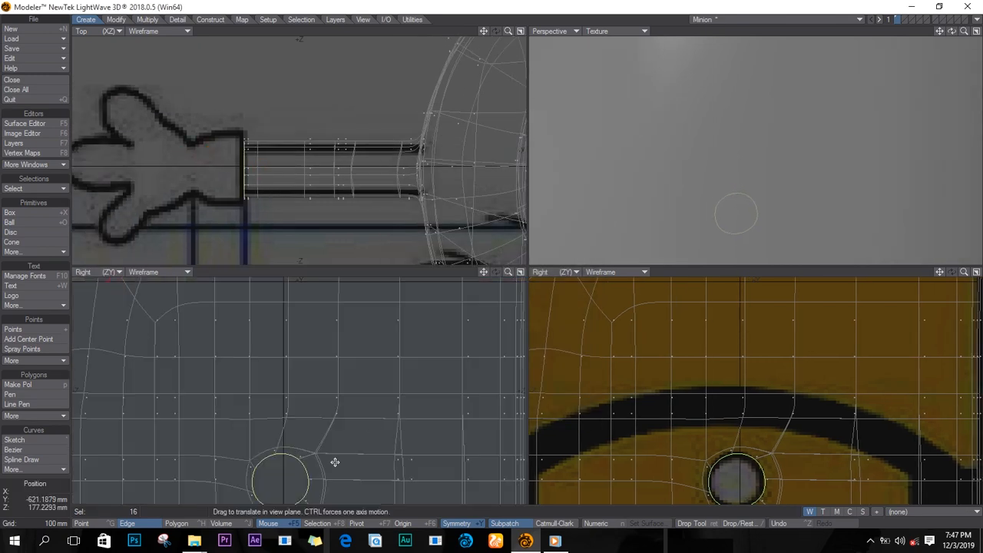
{"action": "left_click", "coordinate": [115, 282]}
{"action": "key", "text": "a"}
{"action": "left_click", "coordinate": [98, 272]}
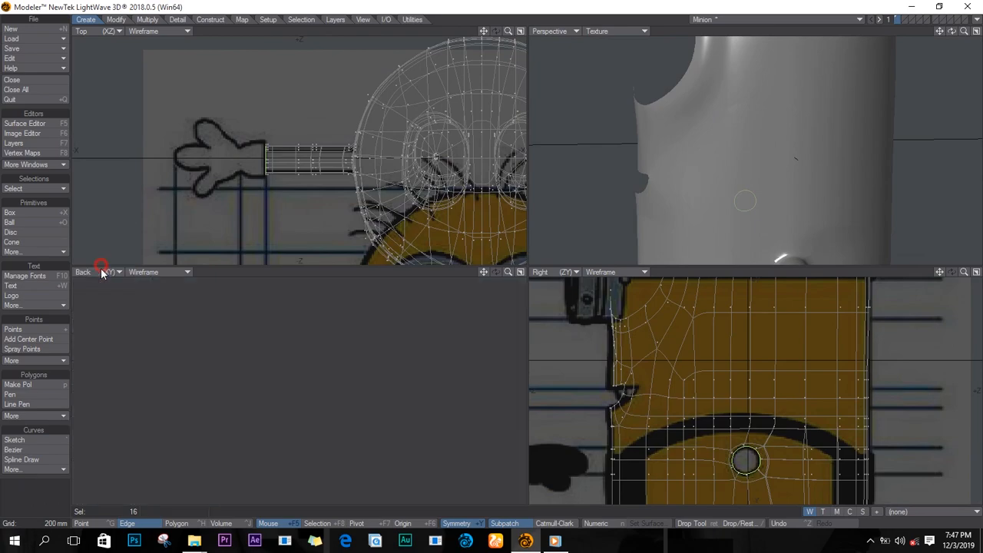
Step: Flare the arm's end loop out to the glove cuff's width, following the top and back references
{"action": "left_click", "coordinate": [319, 156]}
{"action": "key", "text": "shift+a"}
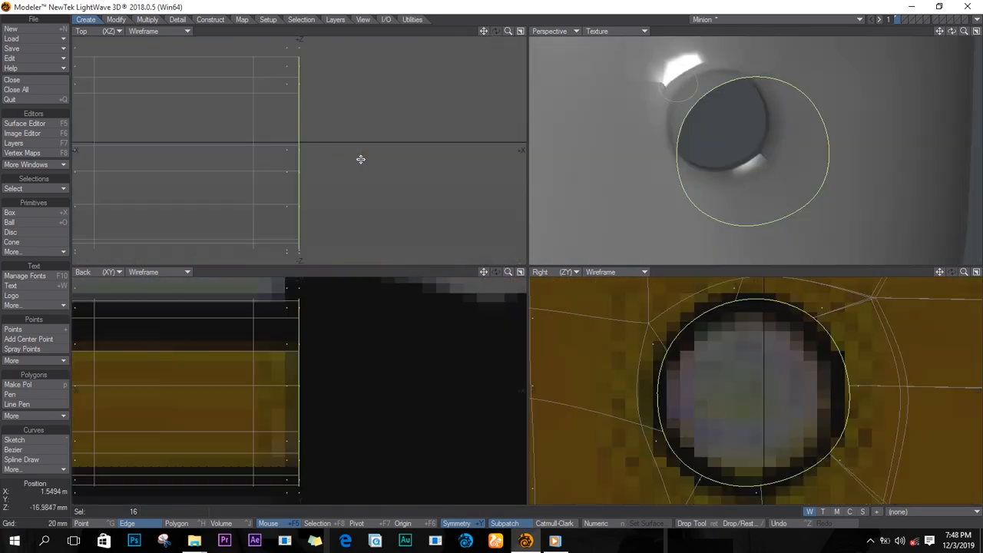
{"action": "scroll", "coordinate": [259, 158], "scroll_direction": "down", "scroll_amount": 6}
{"action": "key", "text": "shift+a"}
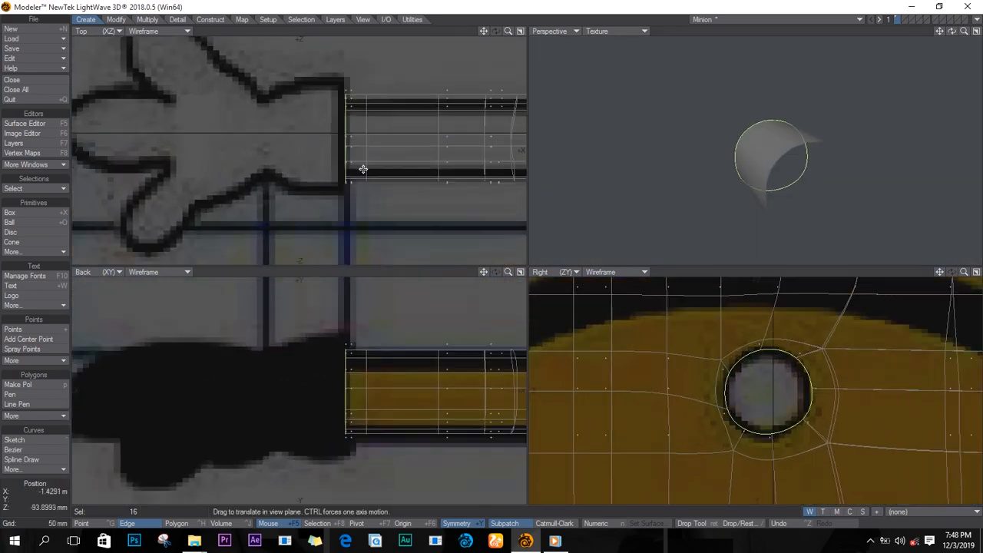
{"action": "left_click_drag", "start_coordinate": [345, 390], "coordinate": [342, 222]}
{"action": "left_click_drag", "start_coordinate": [338, 136], "coordinate": [302, 127]}
Step: Extend the cuff loops to the wrist and stretch them to match the glove's taper in the top and back views
{"action": "left_click", "coordinate": [304, 396]}
{"action": "key", "text": "shift+e"}
{"action": "left_click_drag", "start_coordinate": [305, 296], "coordinate": [278, 397]}
{"action": "key", "text": "h"}
{"action": "left_click_drag", "start_coordinate": [269, 119], "coordinate": [272, 140]}
{"action": "key", "text": "t"}
{"action": "key", "text": "h"}
{"action": "left_click_drag", "start_coordinate": [255, 394], "coordinate": [254, 392]}
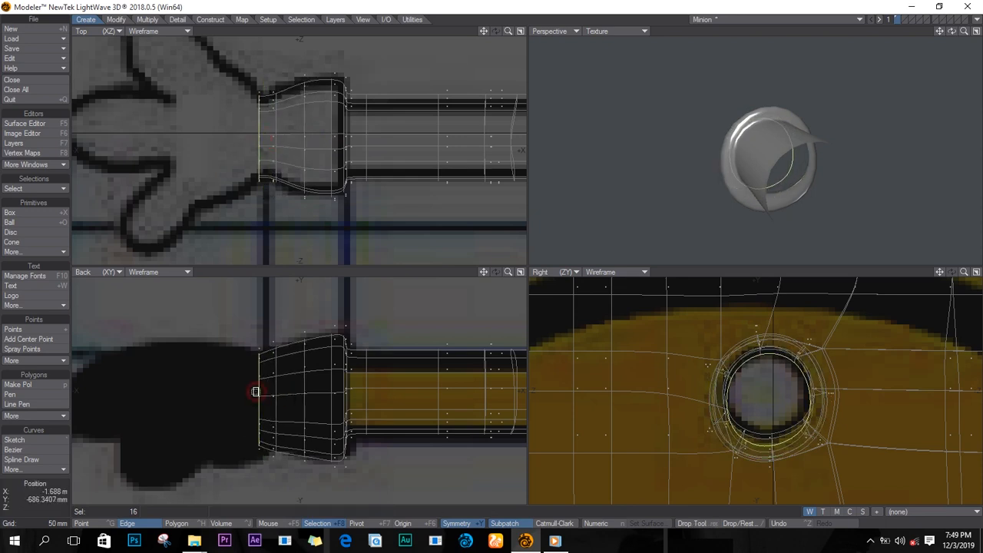
Step: Save the object, clear the edge selection, and set the perspective view to Textured Wire shading
{"action": "left_click_drag", "start_coordinate": [483, 32], "coordinate": [555, 49]}
{"action": "left_click_drag", "start_coordinate": [950, 33], "coordinate": [680, 40]}
{"action": "key", "text": "s"}
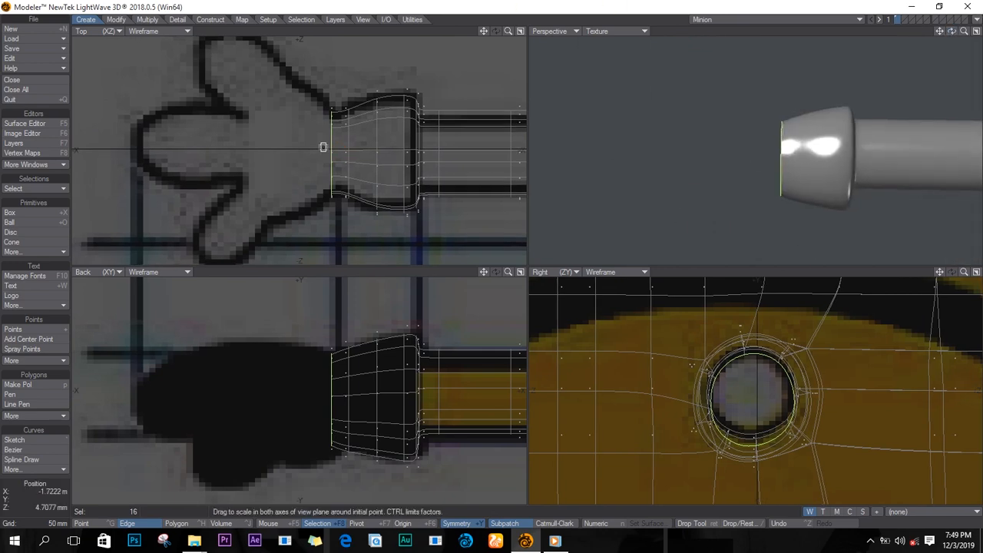
{"action": "key", "text": "slash"}
{"action": "left_click_drag", "start_coordinate": [951, 32], "coordinate": [741, 31]}
{"action": "left_click", "coordinate": [644, 31]}
{"action": "left_click", "coordinate": [644, 100]}
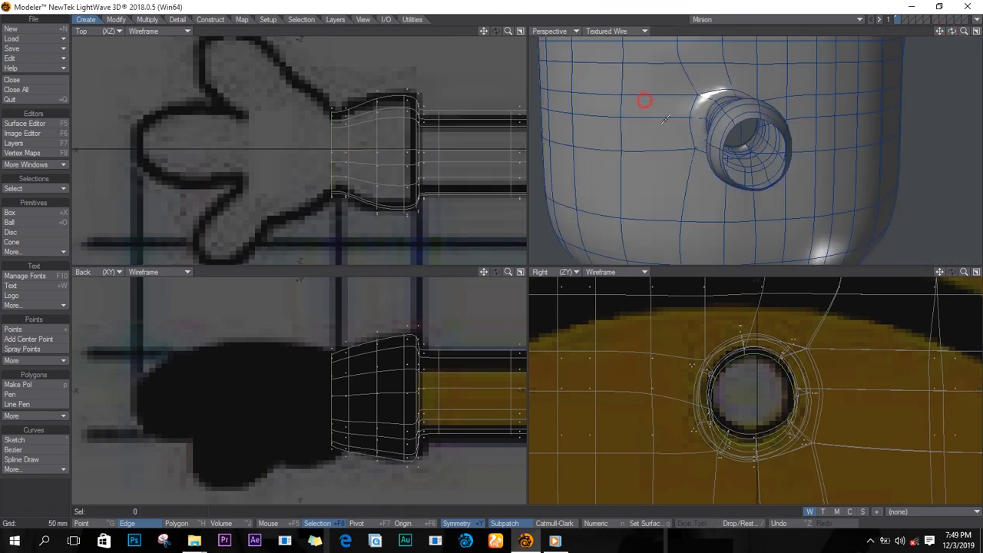
Step: Make a first subpatch polygon across one side of the cuff's open end from four rim points
{"action": "scroll", "coordinate": [394, 159], "scroll_direction": "up", "scroll_amount": 2}
{"action": "mouse_move", "coordinate": [951, 32]}
{"action": "left_mouse_down"}
{"action": "mouse_move", "coordinate": [980, 72]}
{"action": "mouse_move", "coordinate": [979, 86]}
{"action": "mouse_move", "coordinate": [847, 129]}
{"action": "mouse_move", "coordinate": [943, 36]}
{"action": "left_mouse_up"}
{"action": "key", "text": "ctrl+g"}
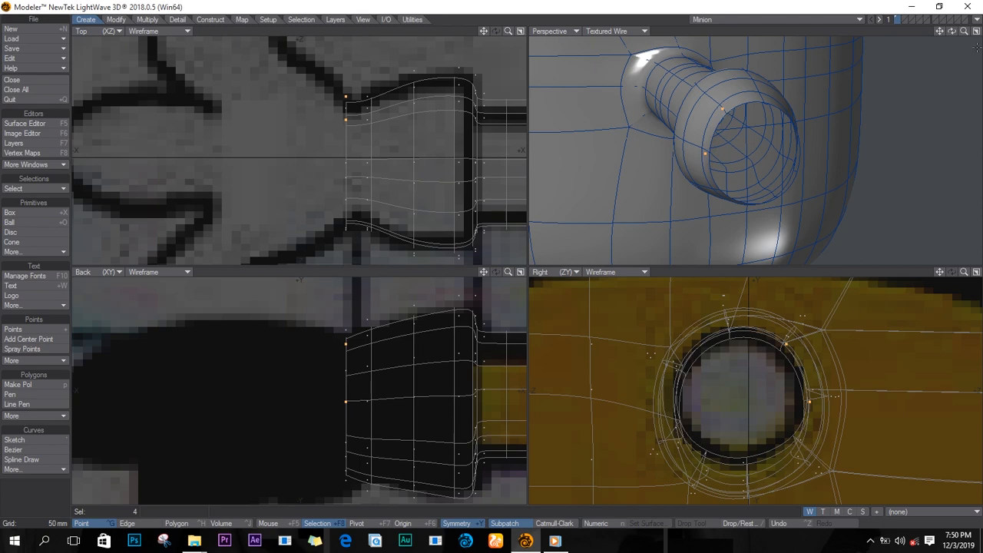
{"action": "left_click_drag", "start_coordinate": [951, 31], "coordinate": [790, 209]}
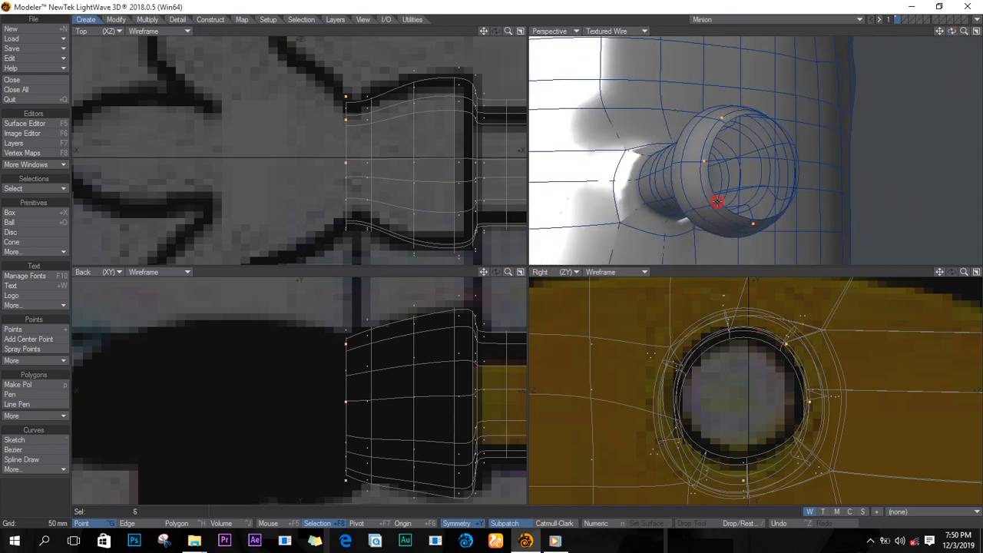
{"action": "key", "text": "p"}
{"action": "key", "text": "ctrl+h"}
{"action": "left_click", "coordinate": [724, 173]}
{"action": "key", "text": "Tab"}
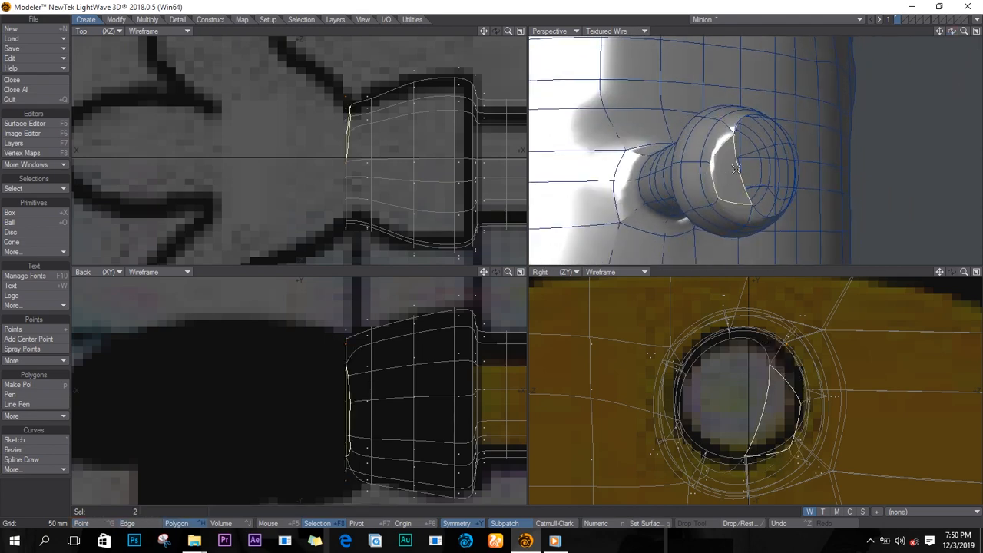
{"action": "key", "text": "slash"}
Step: Fill the next strip of the cuff opening with a four-point polygon and convert it to a subpatch
{"action": "left_click_drag", "start_coordinate": [951, 31], "coordinate": [841, 101]}
{"action": "key", "text": "ctrl+g"}
{"action": "mouse_move", "coordinate": [742, 112]}
{"action": "left_mouse_down"}
{"action": "mouse_move", "coordinate": [783, 106]}
{"action": "mouse_move", "coordinate": [818, 136]}
{"action": "left_mouse_up"}
{"action": "key", "text": "p"}
{"action": "key", "text": "ctrl+h"}
{"action": "left_click", "coordinate": [771, 175]}
{"action": "key", "text": "Tab"}
{"action": "key", "text": "slash"}
Step: Add a third polygon across the cuff opening beside the previous strip and convert it to a subpatch
{"action": "left_click", "coordinate": [800, 121]}
{"action": "key", "text": "ctrl+g"}
{"action": "key", "text": "p"}
{"action": "key", "text": "ctrl+h"}
{"action": "left_click", "coordinate": [803, 186]}
{"action": "key", "text": "Tab"}
{"action": "key", "text": "slash"}
Step: Select the three polygons that close the cuff's open end
{"action": "key", "text": "ctrl+g"}
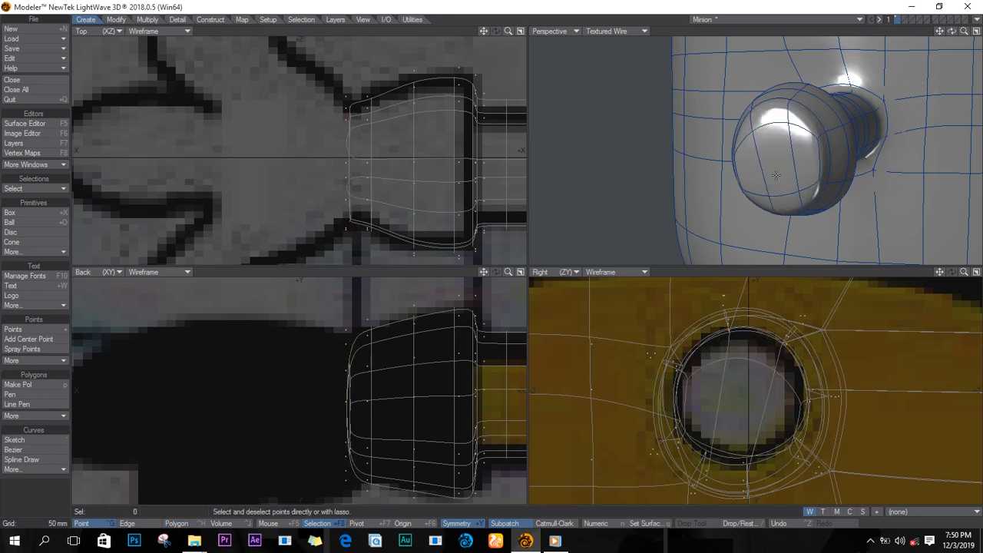
{"action": "key", "text": "ctrl+h"}
{"action": "left_click", "coordinate": [809, 155]}
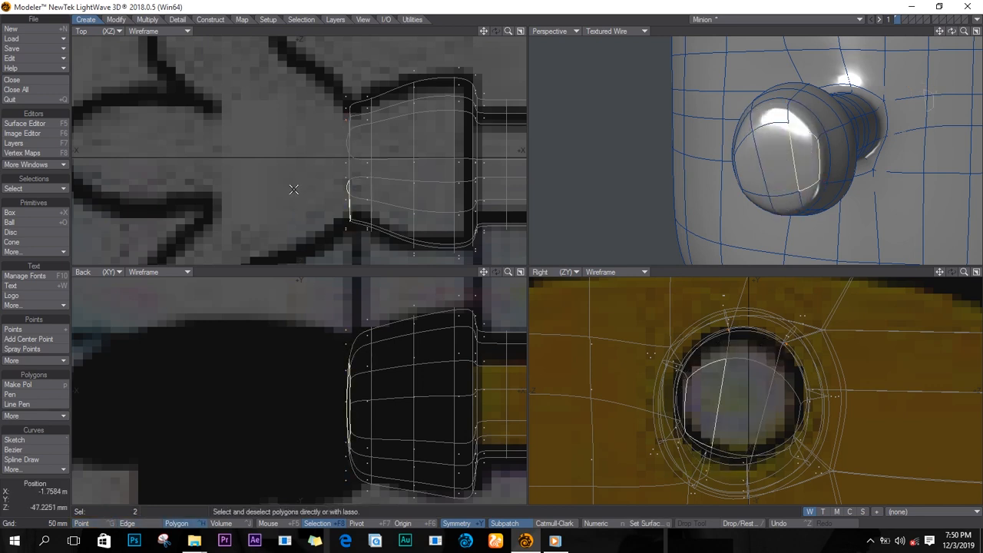
{"action": "key", "text": "ctrl+g"}
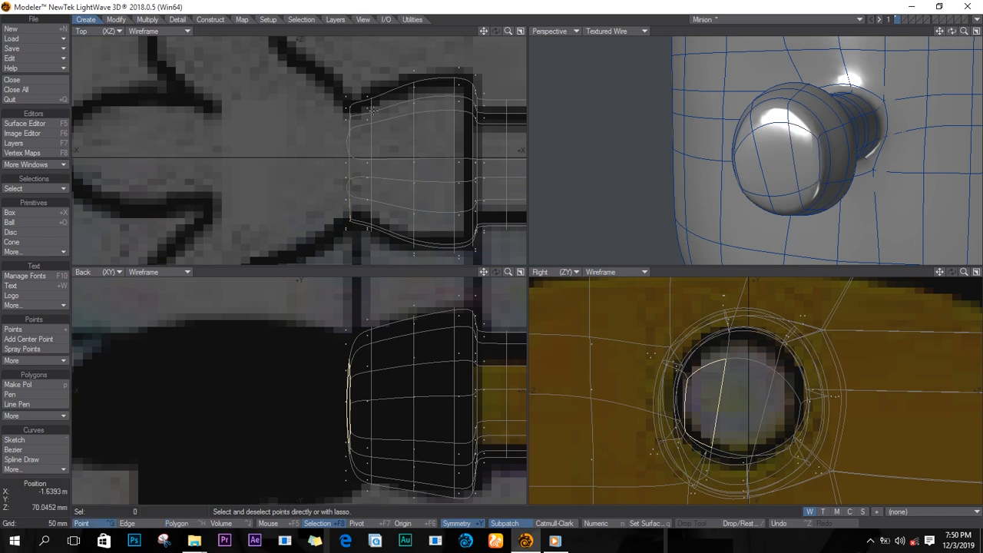
{"action": "right_click_drag", "start_coordinate": [338, 80], "coordinate": [339, 92]}
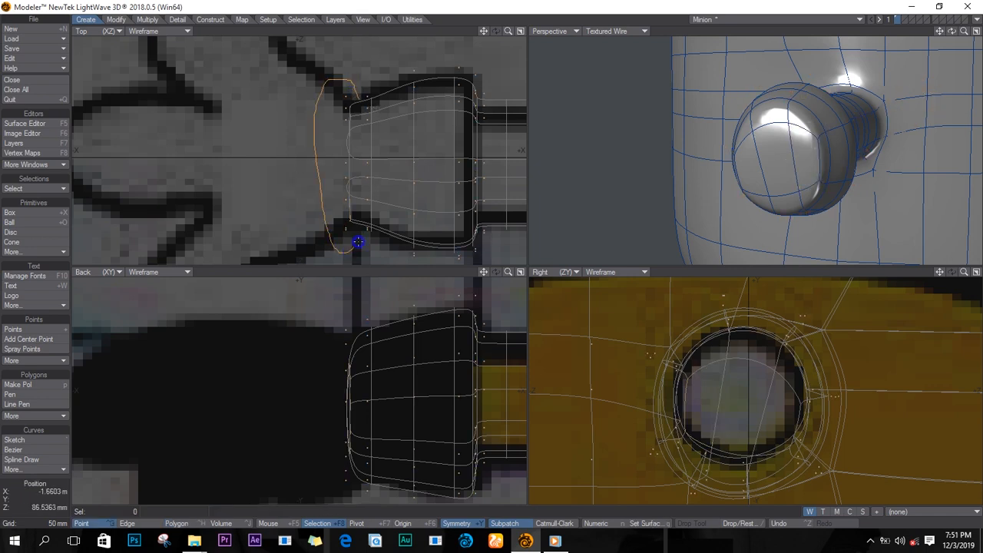
{"action": "key", "text": "ctrl+h"}
{"action": "left_click", "coordinate": [358, 92]}
{"action": "left_click_drag", "start_coordinate": [883, 158], "coordinate": [753, 162]}
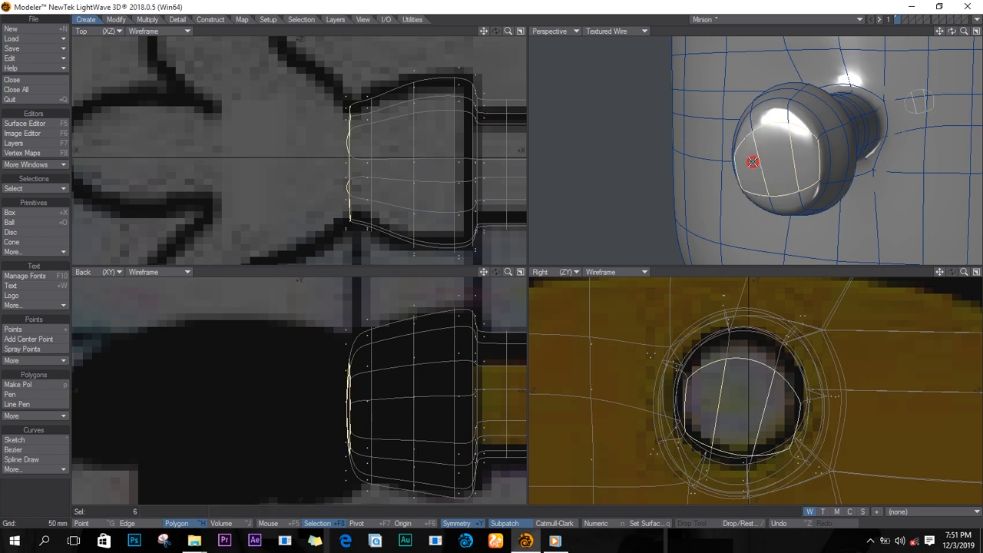
Step: Extend the cuff's closing polygons outward and stretch them to widen the wrist into the palm along the glove outline
{"action": "key", "text": "e"}
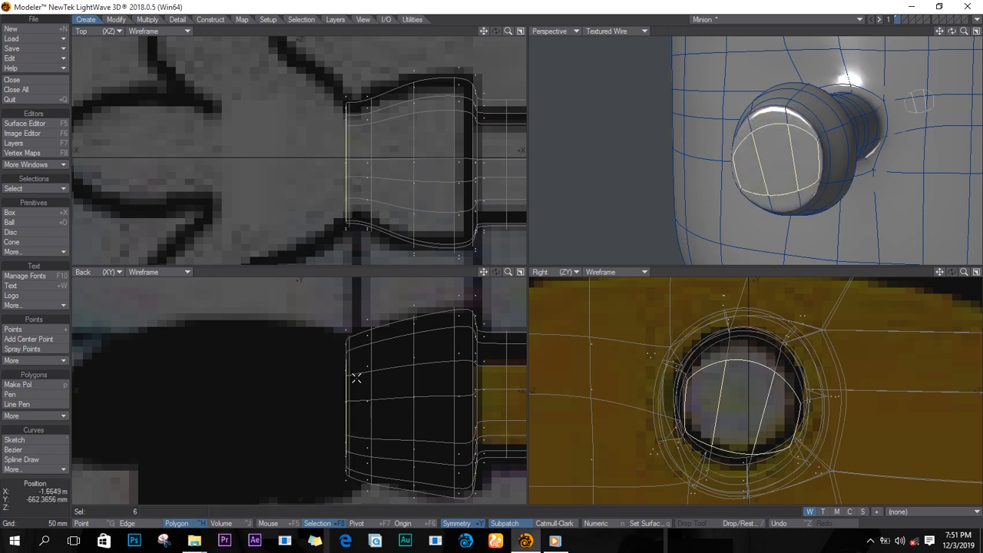
{"action": "key", "text": "t"}
{"action": "left_click_drag", "start_coordinate": [348, 391], "coordinate": [400, 390]}
{"action": "key", "text": "h"}
{"action": "left_click_drag", "start_coordinate": [291, 151], "coordinate": [299, 105]}
{"action": "left_click_drag", "start_coordinate": [290, 405], "coordinate": [289, 370]}
{"action": "left_click_drag", "start_coordinate": [305, 462], "coordinate": [318, 423], "text": "alt"}
{"action": "key", "text": "t"}
{"action": "left_click_drag", "start_coordinate": [304, 361], "coordinate": [305, 366]}
Step: Extend the palm by another segment, shift its end to the reference outline and flatten it vertically
{"action": "key", "text": "e"}
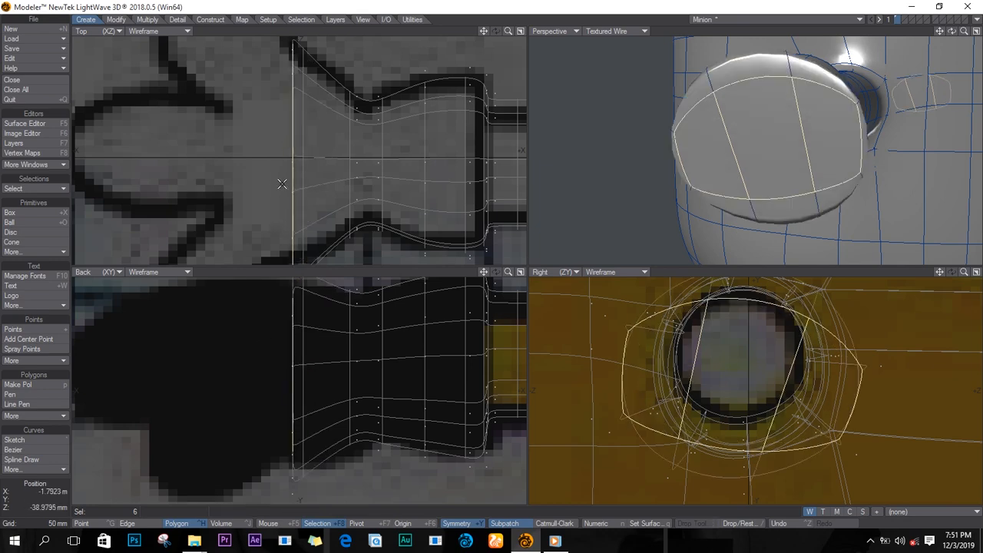
{"action": "left_click_drag", "start_coordinate": [283, 175], "coordinate": [323, 174]}
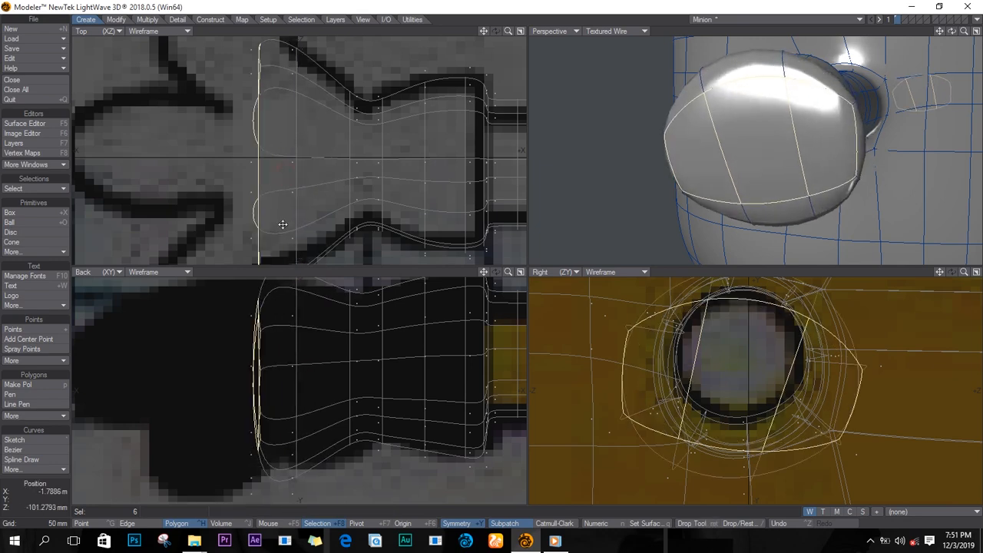
{"action": "left_click_drag", "start_coordinate": [281, 221], "coordinate": [251, 170], "text": "alt"}
{"action": "left_click_drag", "start_coordinate": [252, 169], "coordinate": [252, 187], "text": "alt"}
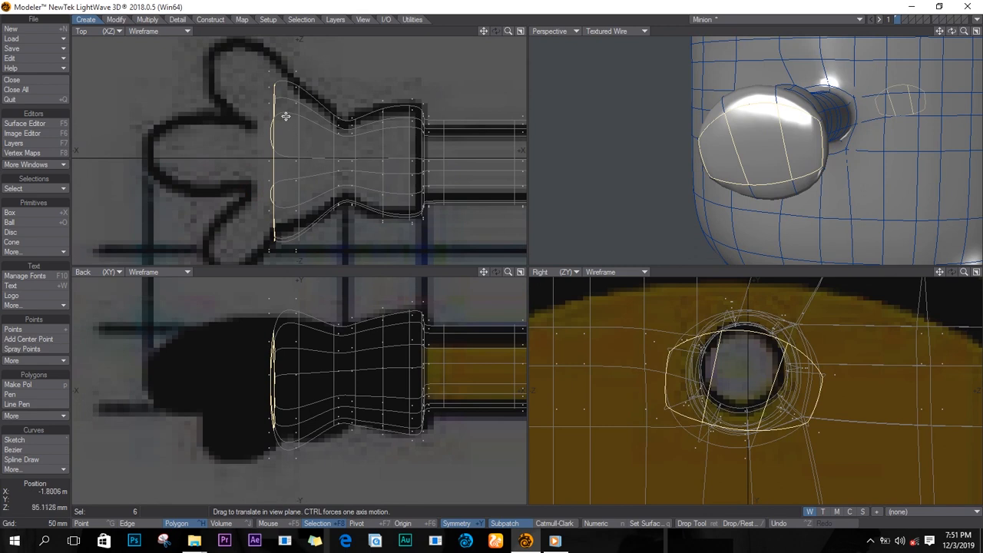
{"action": "left_click_drag", "start_coordinate": [276, 126], "coordinate": [277, 146]}
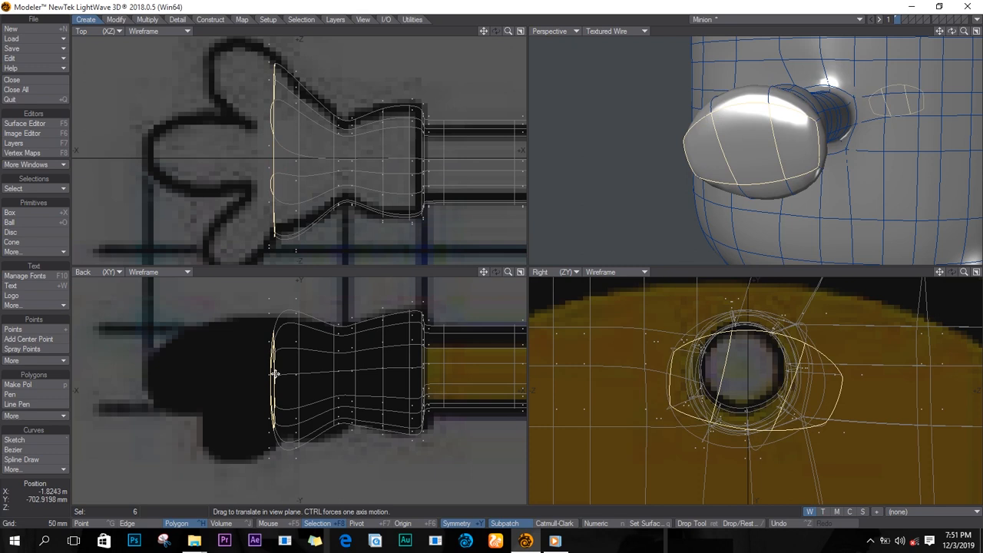
{"action": "key", "text": "shift+]"}
{"action": "key", "text": "h"}
{"action": "left_click_drag", "start_coordinate": [290, 362], "coordinate": [279, 374], "text": "ctrl"}
Step: Select the palm end's front-side polygon and extend it in segments along the reference to form the front finger
{"action": "key", "text": "slash"}
{"action": "left_click", "coordinate": [794, 144]}
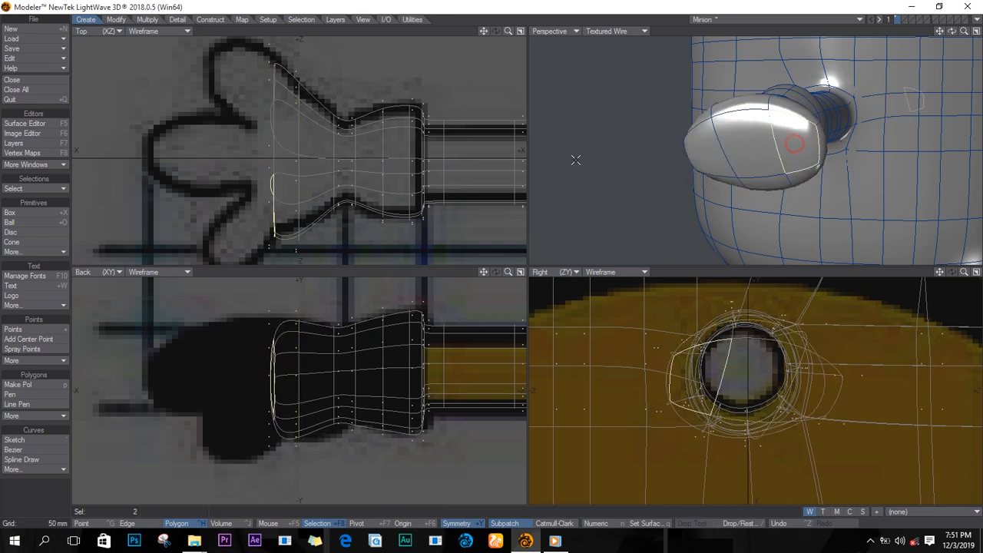
{"action": "mouse_move", "coordinate": [254, 208]}
{"action": "left_mouse_down"}
{"action": "mouse_move", "coordinate": [255, 221]}
{"action": "mouse_move", "coordinate": [297, 217]}
{"action": "mouse_move", "coordinate": [269, 212]}
{"action": "mouse_move", "coordinate": [279, 219]}
{"action": "mouse_move", "coordinate": [259, 224]}
{"action": "mouse_move", "coordinate": [238, 213]}
{"action": "left_mouse_up"}
{"action": "key", "text": "t"}
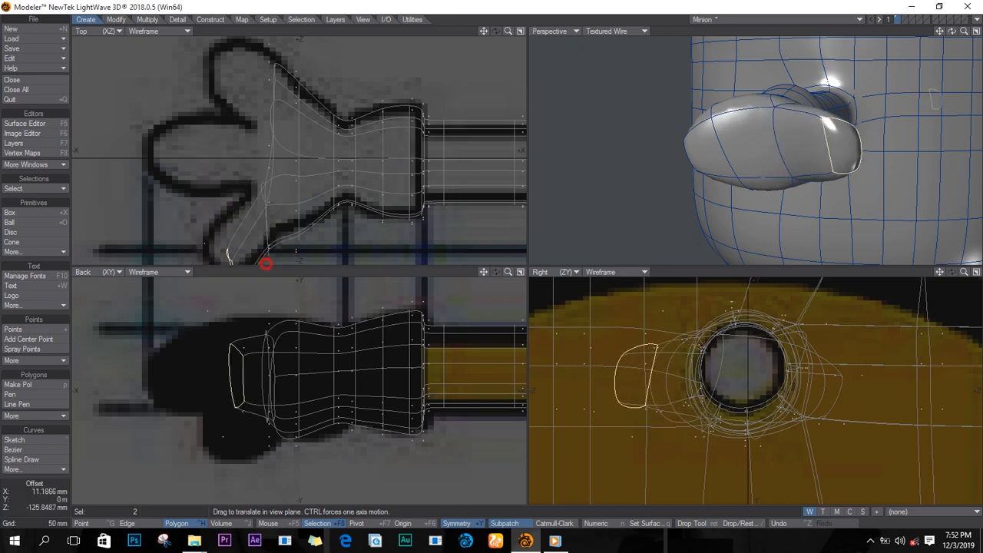
{"action": "left_click_drag", "start_coordinate": [265, 263], "coordinate": [257, 196]}
{"action": "left_click_drag", "start_coordinate": [220, 220], "coordinate": [291, 167], "text": "alt"}
{"action": "left_click_drag", "start_coordinate": [306, 170], "coordinate": [308, 235]}
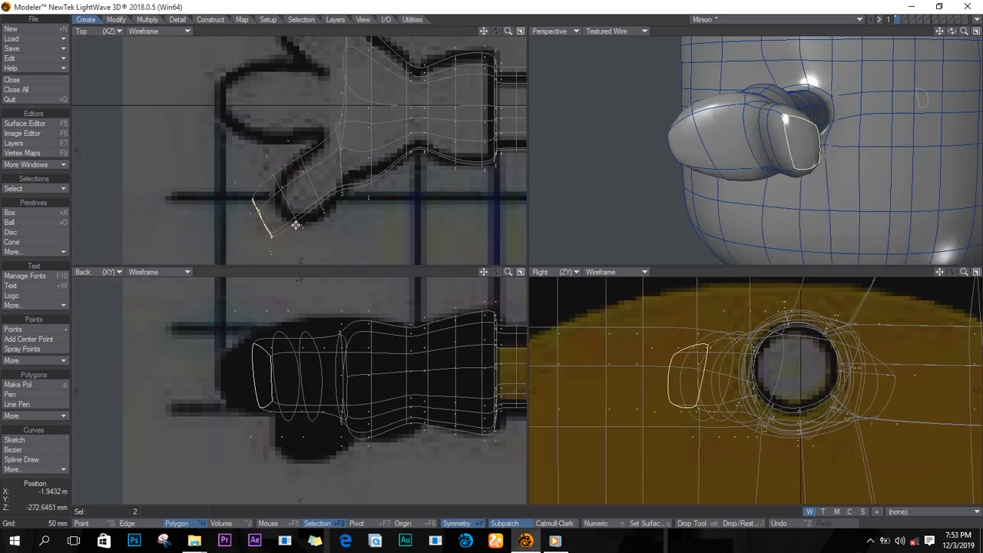
Step: Select the edges along the top of the front finger and move them down to thin it
{"action": "left_click_drag", "start_coordinate": [951, 31], "coordinate": [946, 45]}
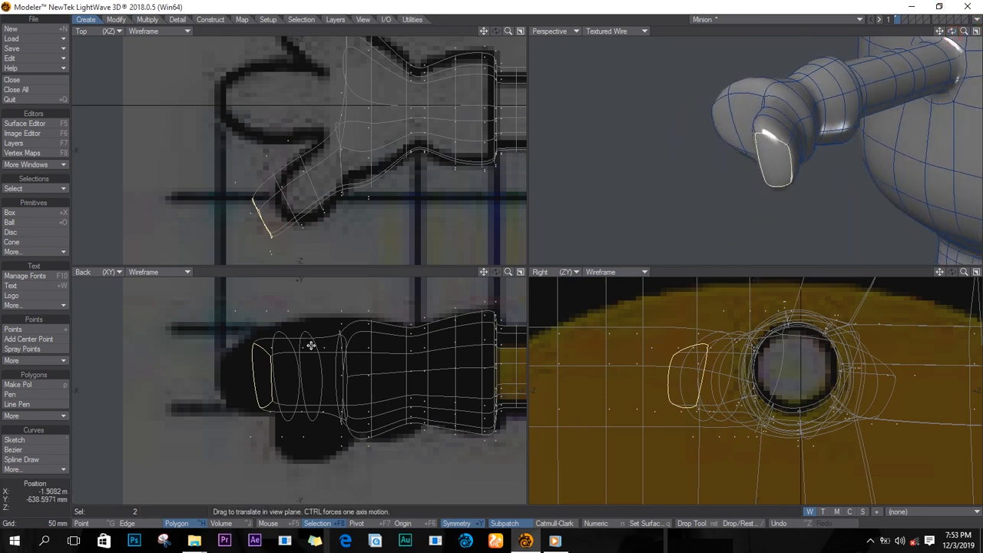
{"action": "key", "text": "space"}
{"action": "key", "text": "slash"}
{"action": "key", "text": "space"}
{"action": "key", "text": "space"}
{"action": "left_click_drag", "start_coordinate": [325, 337], "coordinate": [297, 336]}
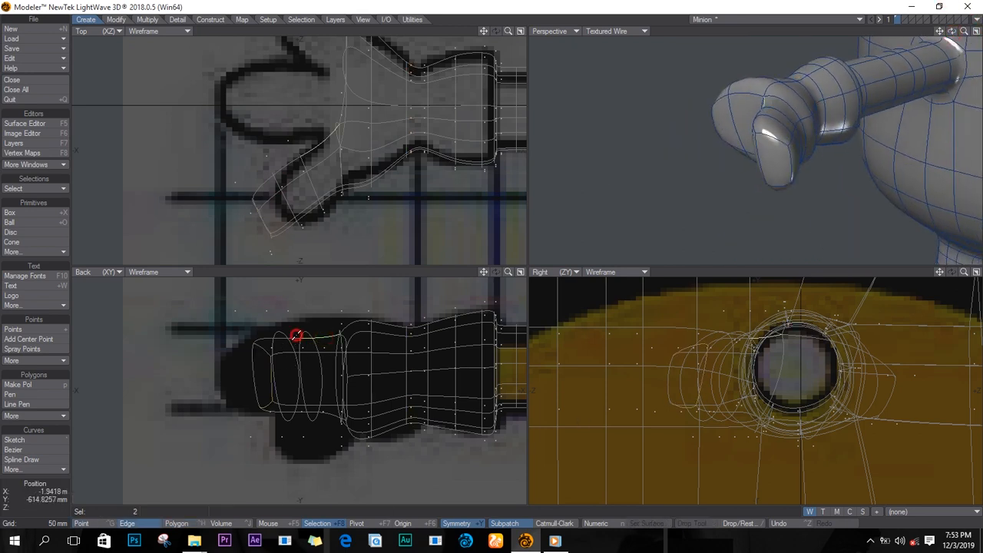
{"action": "left_click", "coordinate": [285, 355]}
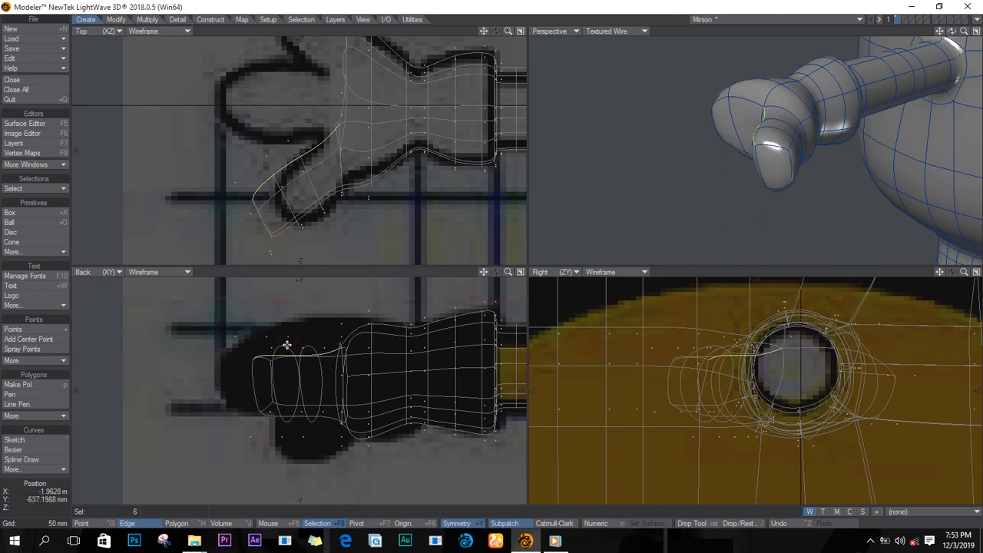
{"action": "left_click", "coordinate": [330, 366]}
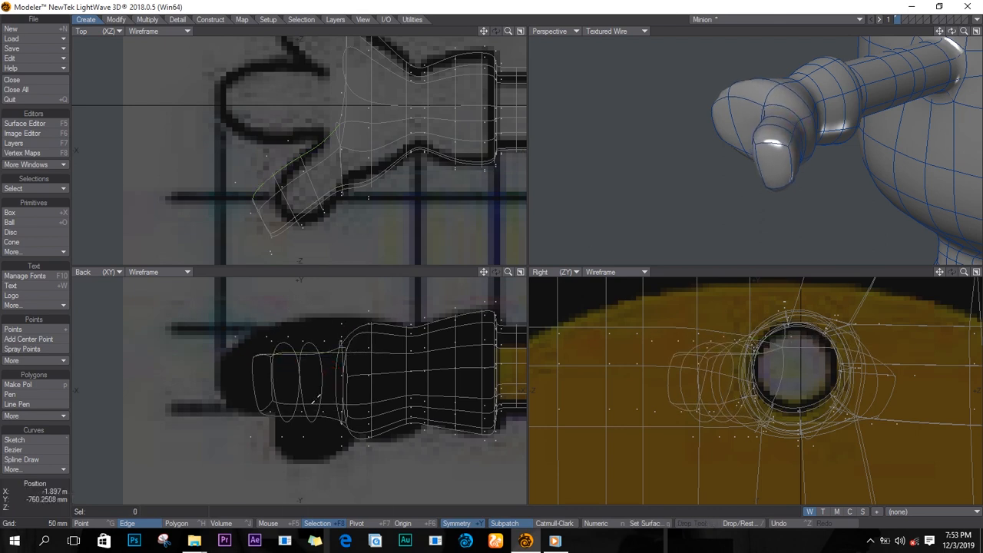
Step: Raise the edges along the underside of the front finger, clear the selection and save the object
{"action": "left_click_drag", "start_coordinate": [315, 403], "coordinate": [337, 407]}
{"action": "key", "text": "t"}
{"action": "mouse_move", "coordinate": [316, 417]}
{"action": "left_mouse_down"}
{"action": "mouse_move", "coordinate": [277, 417]}
{"action": "mouse_move", "coordinate": [309, 410]}
{"action": "left_mouse_up"}
{"action": "key", "text": "space"}
{"action": "key", "text": "slash"}
{"action": "key", "text": "t"}
{"action": "key", "text": "slash"}
{"action": "key", "text": "s"}
Step: Select the palm end's back-side polygon and extend it in segments to form the back finger along the reference outline
{"action": "mouse_move", "coordinate": [952, 31]}
{"action": "left_mouse_down"}
{"action": "mouse_move", "coordinate": [918, 24]}
{"action": "mouse_move", "coordinate": [954, 34]}
{"action": "left_mouse_up"}
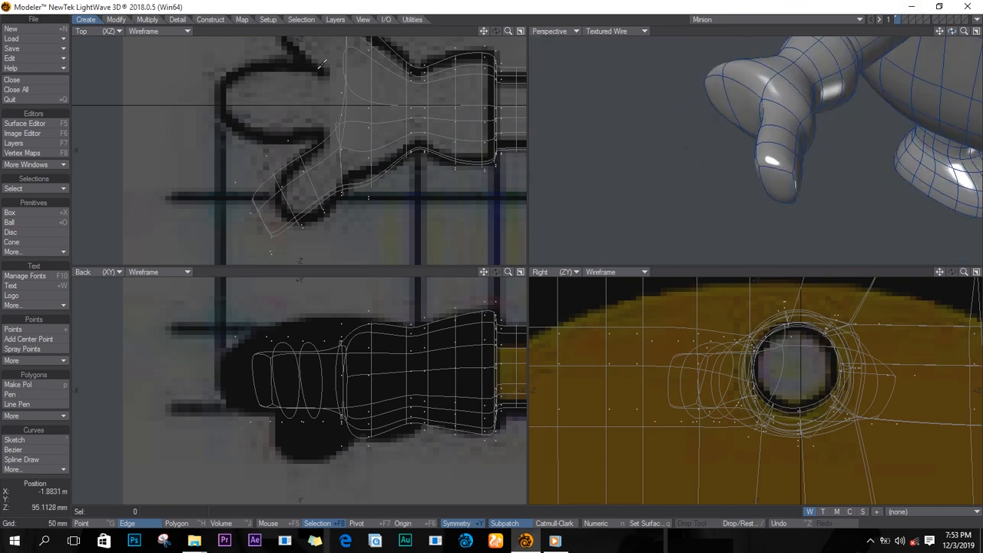
{"action": "key", "text": "g"}
{"action": "key", "text": "space"}
{"action": "left_click", "coordinate": [778, 108]}
{"action": "key", "text": "e"}
{"action": "key", "text": "t"}
{"action": "left_click_drag", "start_coordinate": [392, 123], "coordinate": [353, 90]}
{"action": "key", "text": "e"}
{"action": "key", "text": "t"}
{"action": "key", "text": "slash"}
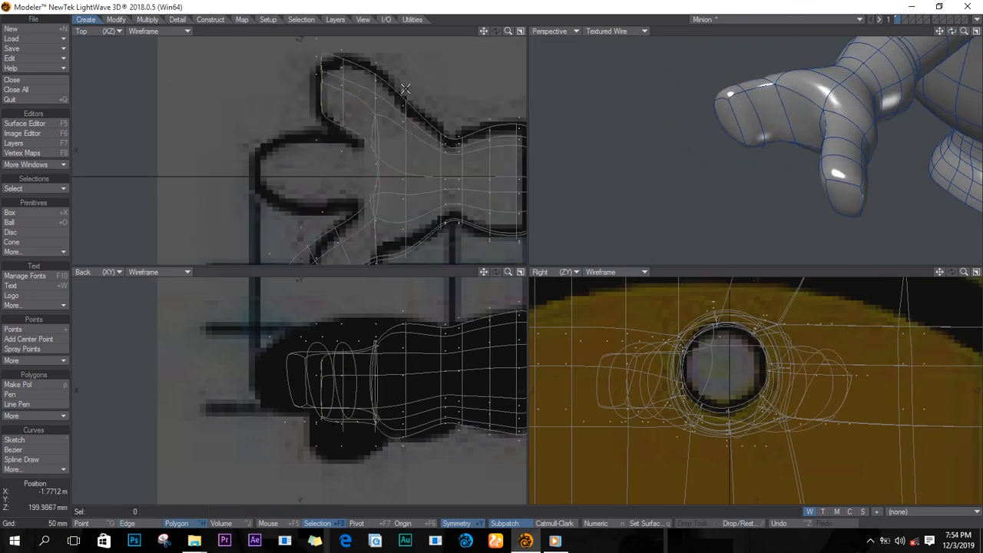
Step: Select the edges along the top of the back finger and lower them slightly
{"action": "left_click_drag", "start_coordinate": [951, 32], "coordinate": [798, 48]}
{"action": "key", "text": "space"}
{"action": "key", "text": "space"}
{"action": "left_click_drag", "start_coordinate": [701, 105], "coordinate": [695, 127]}
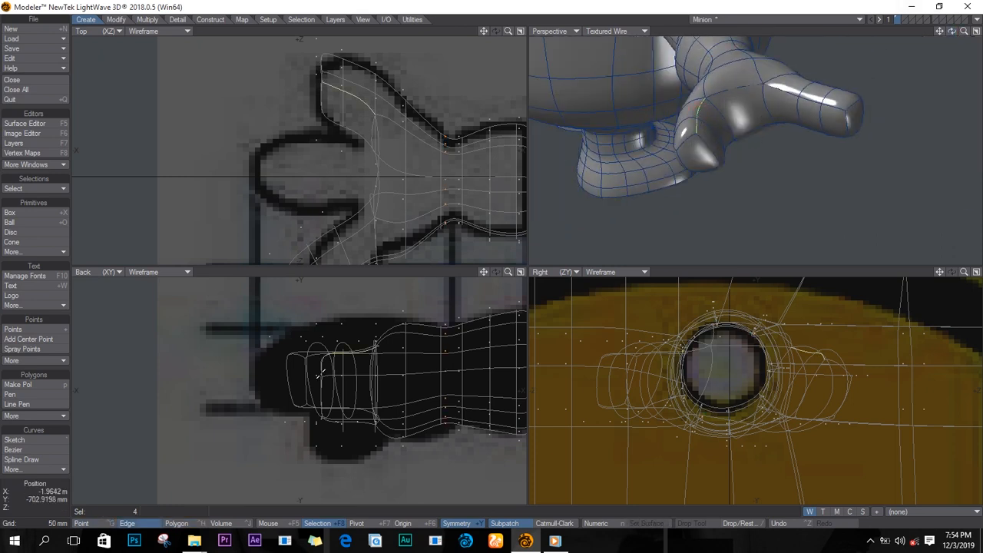
{"action": "key", "text": "t"}
{"action": "left_click_drag", "start_coordinate": [342, 353], "coordinate": [342, 361]}
{"action": "key", "text": "space"}
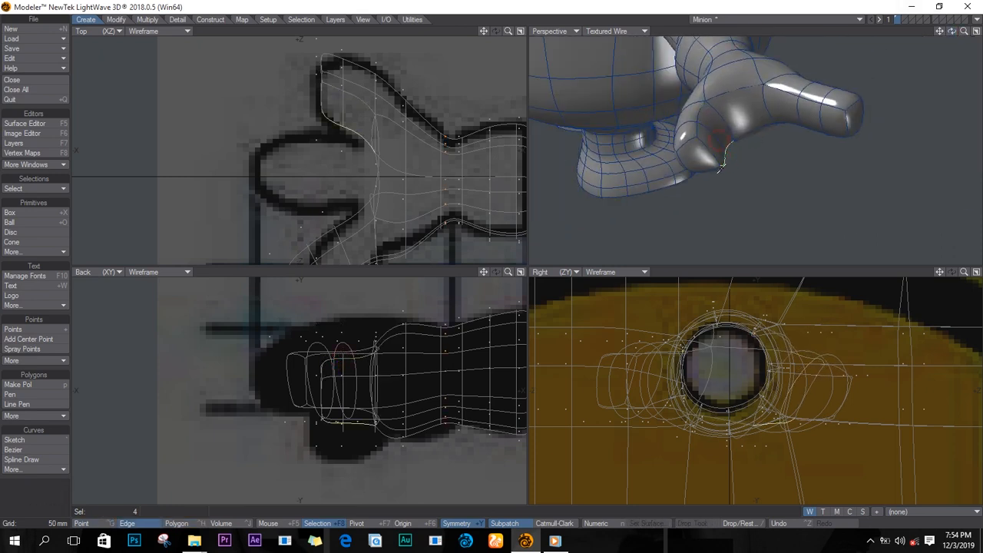
Step: Raise the edges along the underside of the back finger and save the object
{"action": "key", "text": "t"}
{"action": "left_click_drag", "start_coordinate": [354, 411], "coordinate": [353, 389]}
{"action": "key", "text": "space"}
{"action": "key", "text": "space"}
{"action": "key", "text": "s"}
Step: Extend the palm end's middle polygon outward to start the middle finger, then clear the selection
{"action": "left_click_drag", "start_coordinate": [952, 32], "coordinate": [774, 122]}
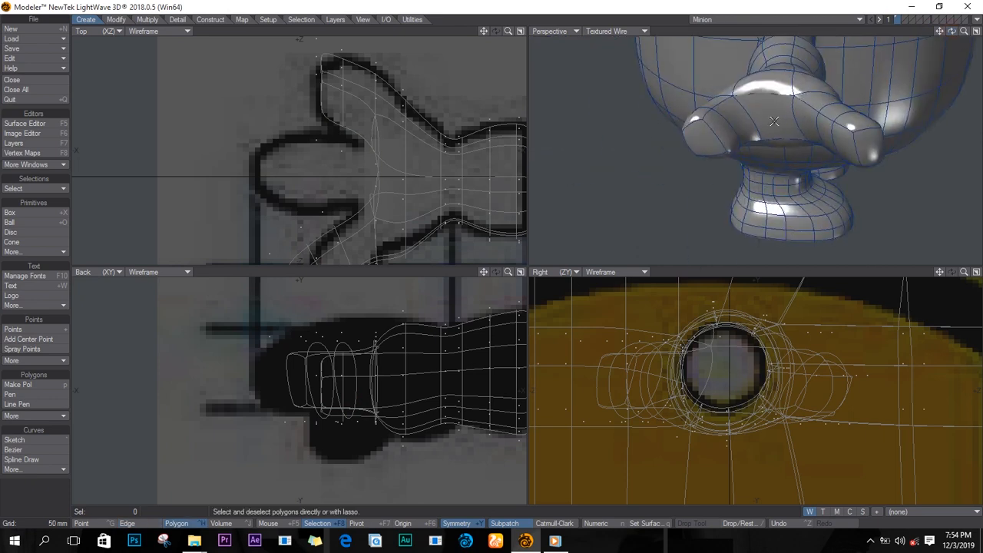
{"action": "left_click", "coordinate": [774, 121]}
{"action": "key", "text": "e"}
{"action": "key", "text": "t"}
{"action": "left_click_drag", "start_coordinate": [404, 184], "coordinate": [339, 185]}
{"action": "key", "text": "slash"}
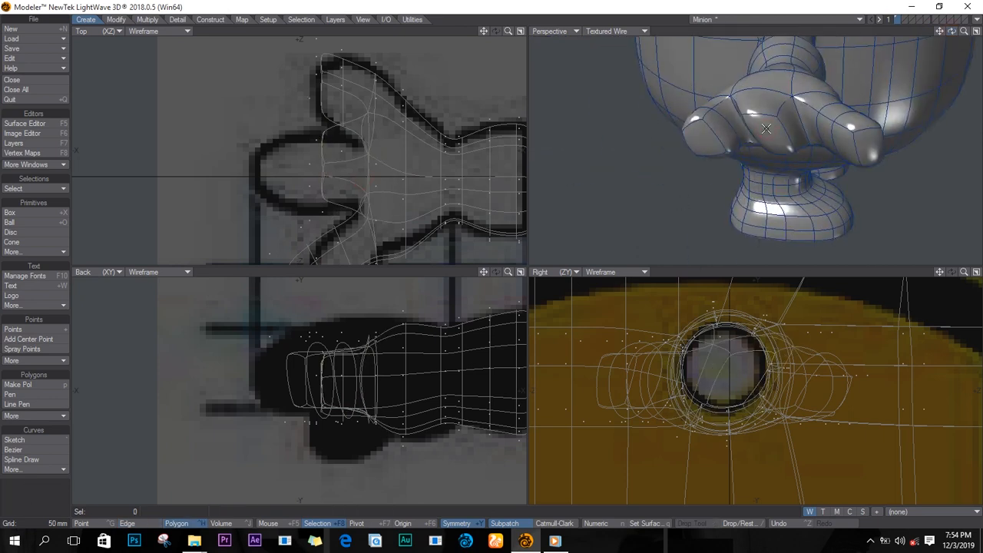
{"action": "key", "text": "shift+bracketright"}
{"action": "key", "text": "y"}
{"action": "left_click_drag", "start_coordinate": [731, 379], "coordinate": [739, 397]}
{"action": "key", "text": "ctrl+z"}
{"action": "key", "text": "space"}
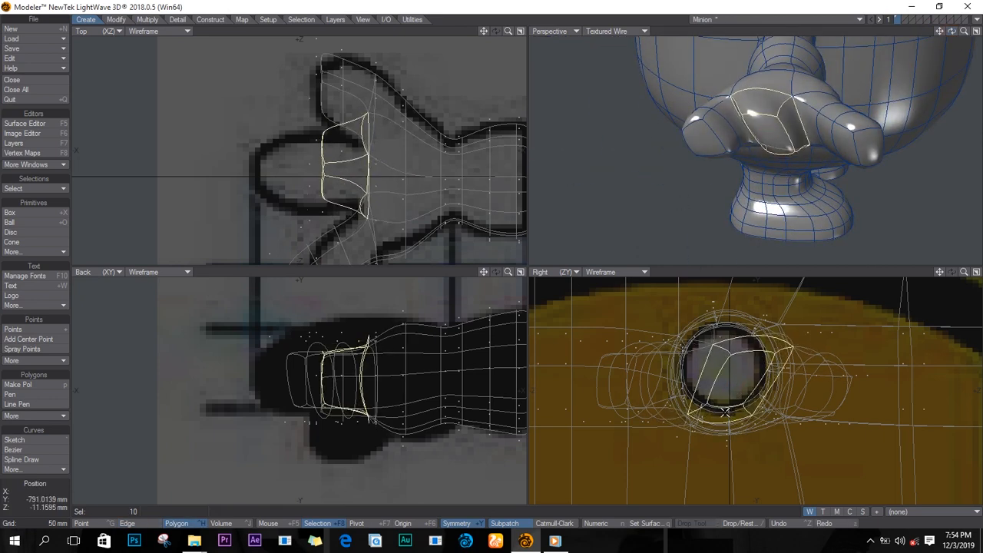
Step: Move the upper and then the lower polygon of the middle finger's base sideways to square up the finger
{"action": "key", "text": "slash"}
{"action": "left_click", "coordinate": [762, 103]}
{"action": "key", "text": "t"}
{"action": "left_click_drag", "start_coordinate": [710, 307], "coordinate": [685, 309]}
{"action": "key", "text": "space"}
{"action": "key", "text": "slash"}
{"action": "left_click_drag", "start_coordinate": [952, 32], "coordinate": [914, 7]}
{"action": "left_click", "coordinate": [783, 165]}
{"action": "key", "text": "t"}
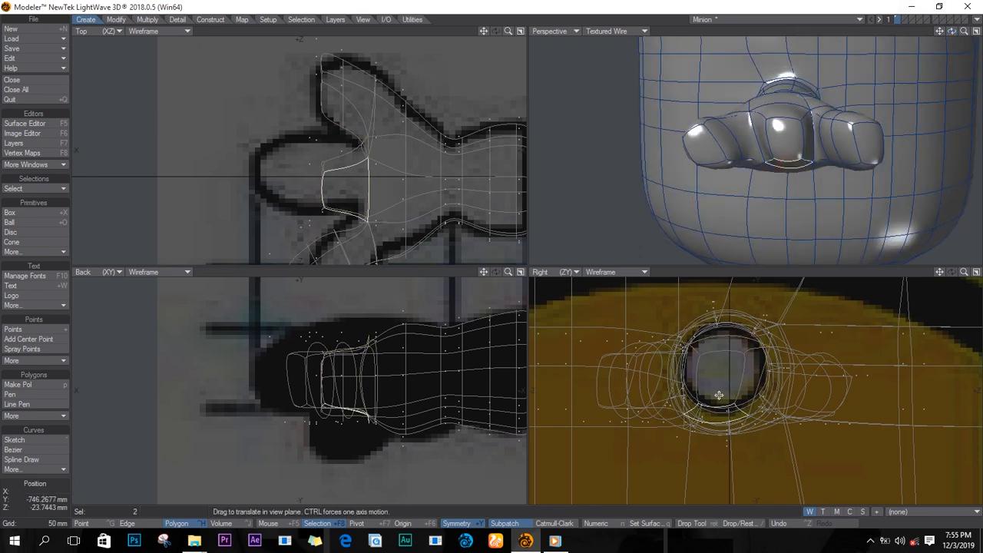
{"action": "left_click_drag", "start_coordinate": [717, 394], "coordinate": [727, 395]}
{"action": "key", "text": "space"}
{"action": "key", "text": "slash"}
Step: Move the upper edge at the end of the middle finger's first segment down and sideways
{"action": "key", "text": "space"}
{"action": "key", "text": "space"}
{"action": "left_click", "coordinate": [774, 119]}
{"action": "key", "text": "t"}
{"action": "left_click_drag", "start_coordinate": [743, 350], "coordinate": [729, 369]}
{"action": "key", "text": "space"}
Step: Extend the middle finger's end polygon in further segments to the reference outline, scaling it to taper the tip
{"action": "left_click", "coordinate": [776, 142]}
{"action": "key", "text": "t"}
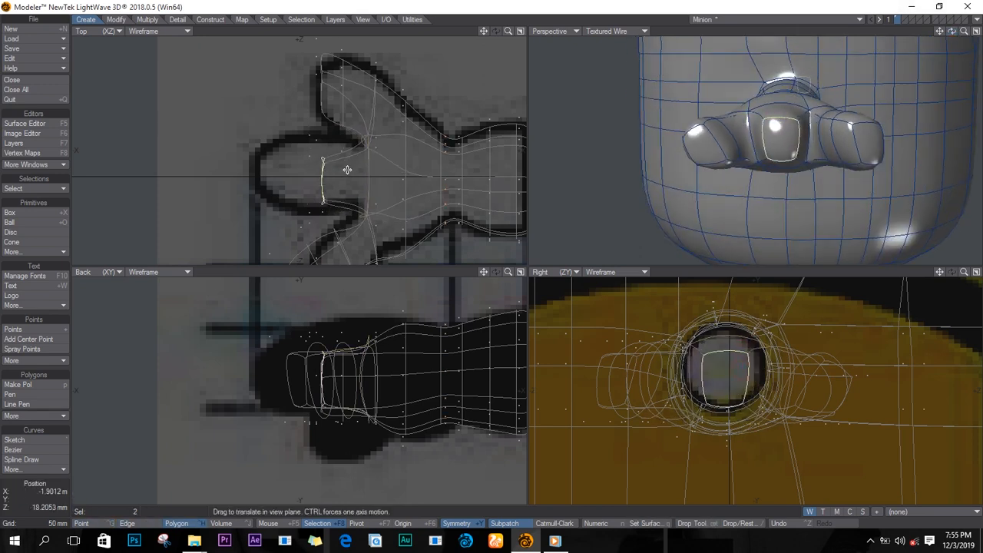
{"action": "key", "text": "h"}
{"action": "left_click_drag", "start_coordinate": [325, 182], "coordinate": [283, 185]}
{"action": "key", "text": "e"}
{"action": "key", "text": "t"}
{"action": "key", "text": "h"}
{"action": "mouse_move", "coordinate": [284, 182]}
{"action": "left_mouse_down"}
{"action": "mouse_move", "coordinate": [285, 200]}
{"action": "mouse_move", "coordinate": [279, 177]}
{"action": "mouse_move", "coordinate": [263, 220]}
{"action": "mouse_move", "coordinate": [290, 192]}
{"action": "mouse_move", "coordinate": [263, 151]}
{"action": "left_mouse_up"}
{"action": "key", "text": "e"}
{"action": "key", "text": "t"}
{"action": "key", "text": "h"}
{"action": "key", "text": "shift+]"}
{"action": "key", "text": "slash"}
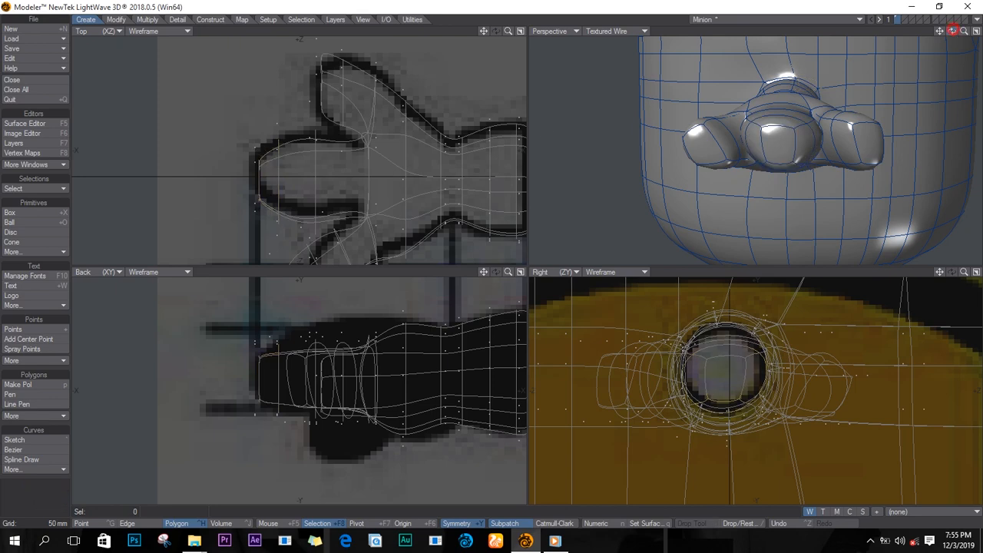
Step: Select an edge loop around the middle finger, stretch it to refine the finger's thickness and clear the selection
{"action": "left_click_drag", "start_coordinate": [952, 31], "coordinate": [883, 54]}
{"action": "key", "text": "space"}
{"action": "key", "text": "space"}
{"action": "left_click", "coordinate": [774, 151]}
{"action": "key", "text": "l"}
{"action": "key", "text": "h"}
{"action": "left_click_drag", "start_coordinate": [741, 378], "coordinate": [714, 383]}
{"action": "key", "text": "t"}
{"action": "key", "text": "slash"}
Step: Frame the whole figure and set the perspective view to Texture shading
{"action": "key", "text": "a"}
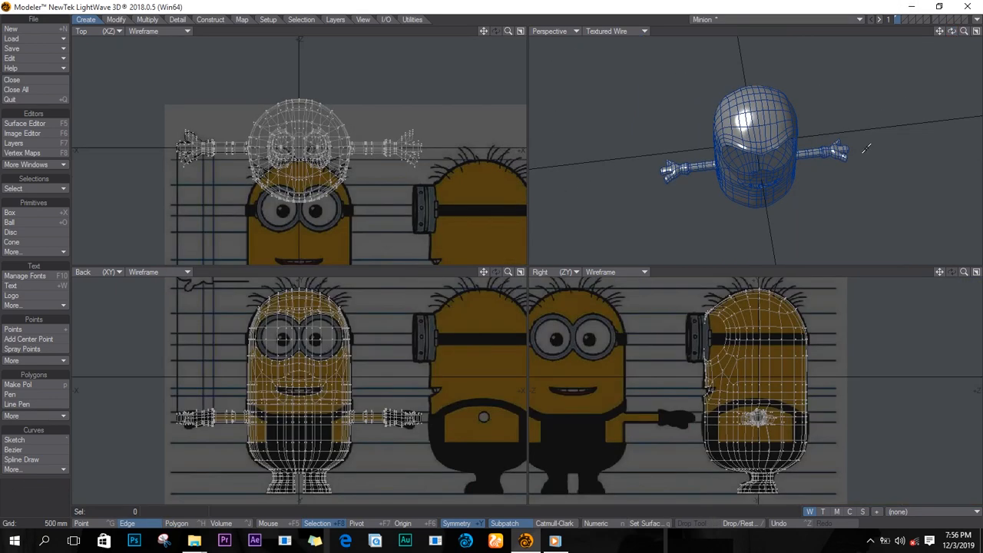
{"action": "left_click_drag", "start_coordinate": [956, 33], "coordinate": [965, 176]}
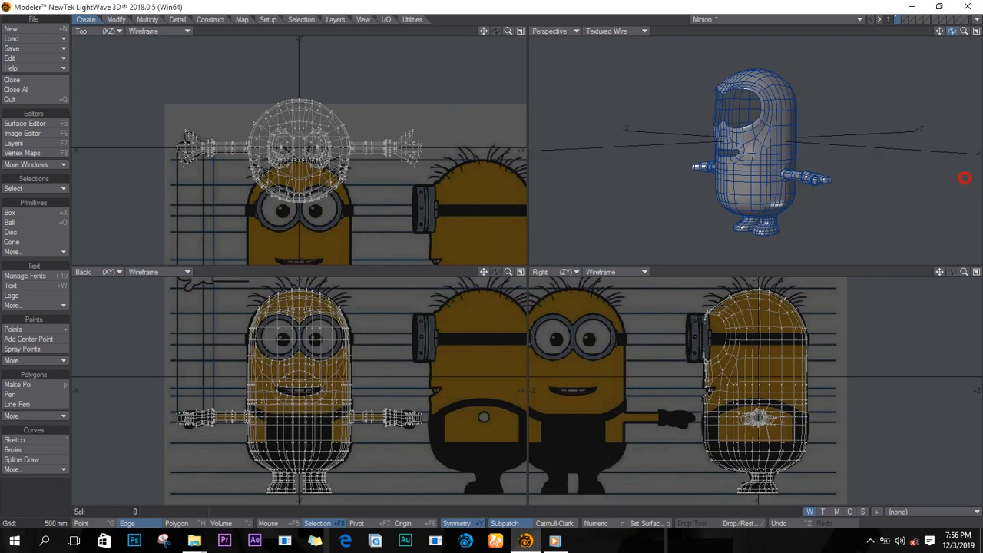
{"action": "left_click", "coordinate": [615, 30]}
{"action": "left_click", "coordinate": [625, 95]}
{"action": "left_click_drag", "start_coordinate": [715, 14], "coordinate": [634, 73]}
Step: Select the glove polygons on the opposite arm and frame them in all views
{"action": "left_click_drag", "start_coordinate": [414, 150], "coordinate": [452, 173], "text": "ctrl+alt"}
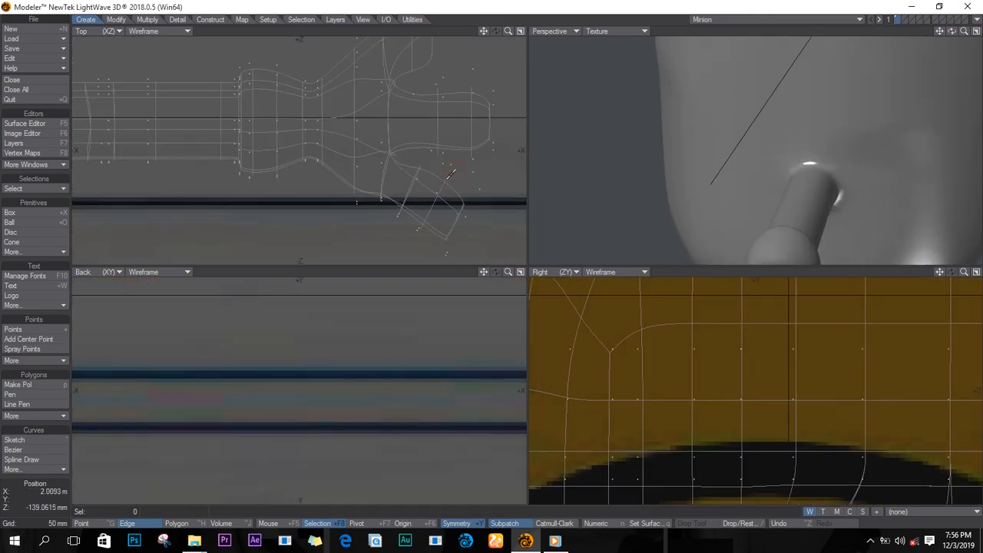
{"action": "left_click_drag", "start_coordinate": [407, 219], "coordinate": [368, 121], "text": "ctrl+alt"}
{"action": "key", "text": "space"}
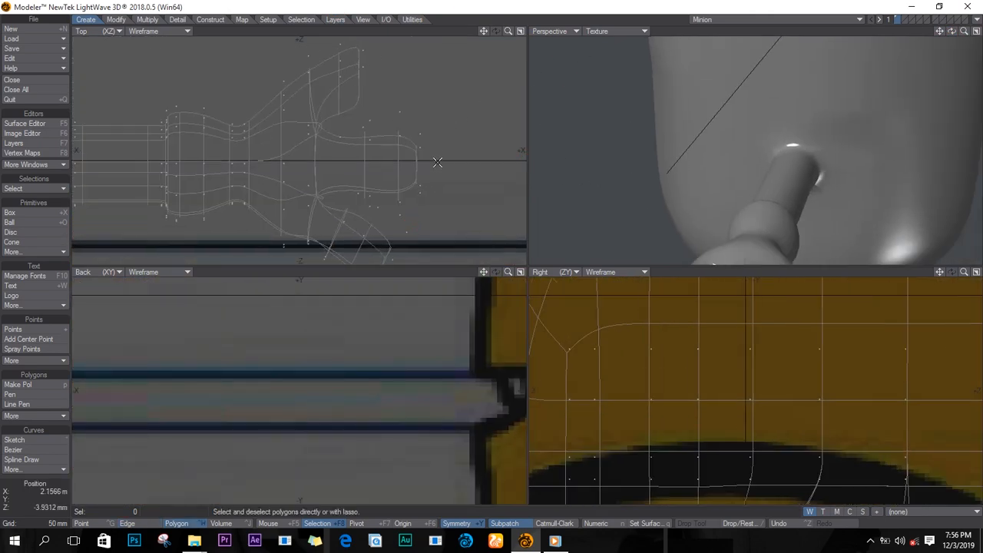
{"action": "scroll", "coordinate": [436, 162], "scroll_direction": "down", "scroll_amount": 3}
{"action": "mouse_move", "coordinate": [359, 51]}
{"action": "right_mouse_down"}
{"action": "mouse_move", "coordinate": [413, 64]}
{"action": "mouse_move", "coordinate": [351, 28]}
{"action": "right_mouse_up"}
{"action": "key", "text": "shift+a"}
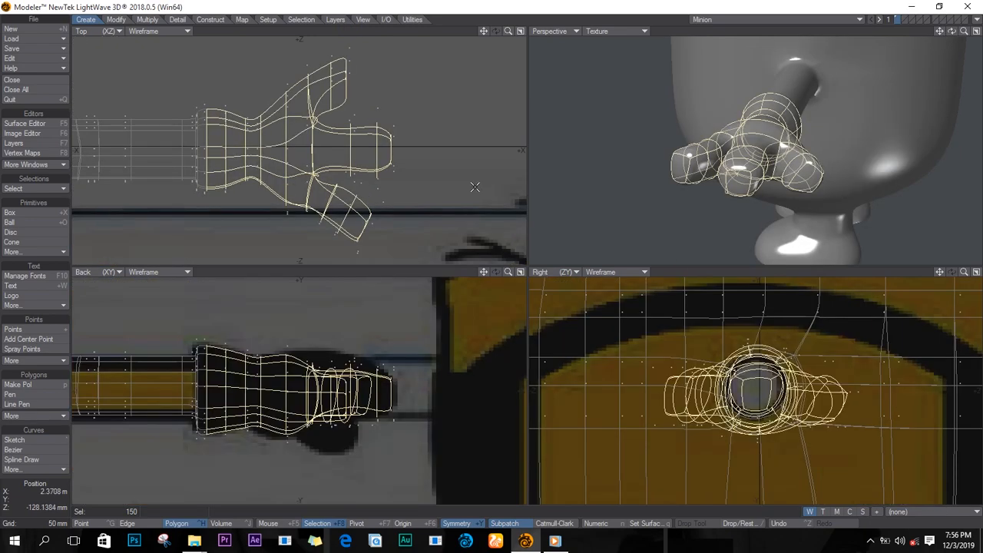
{"action": "scroll", "coordinate": [385, 96], "scroll_direction": "up", "scroll_amount": 3}
Step: Select the back finger's end polygon and scale it down in width and height to round the fingertip
{"action": "key", "text": "space"}
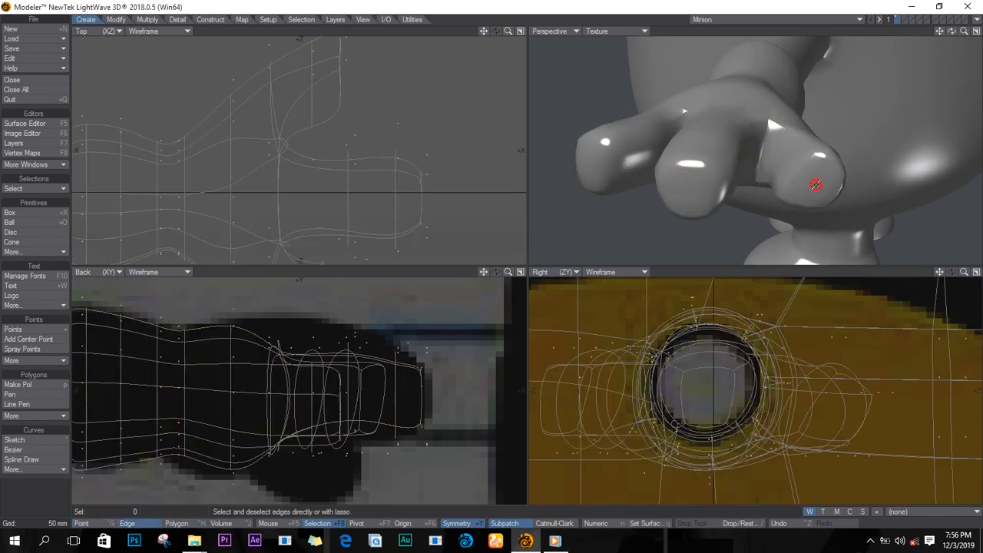
{"action": "key", "text": "space"}
{"action": "left_click", "coordinate": [815, 185]}
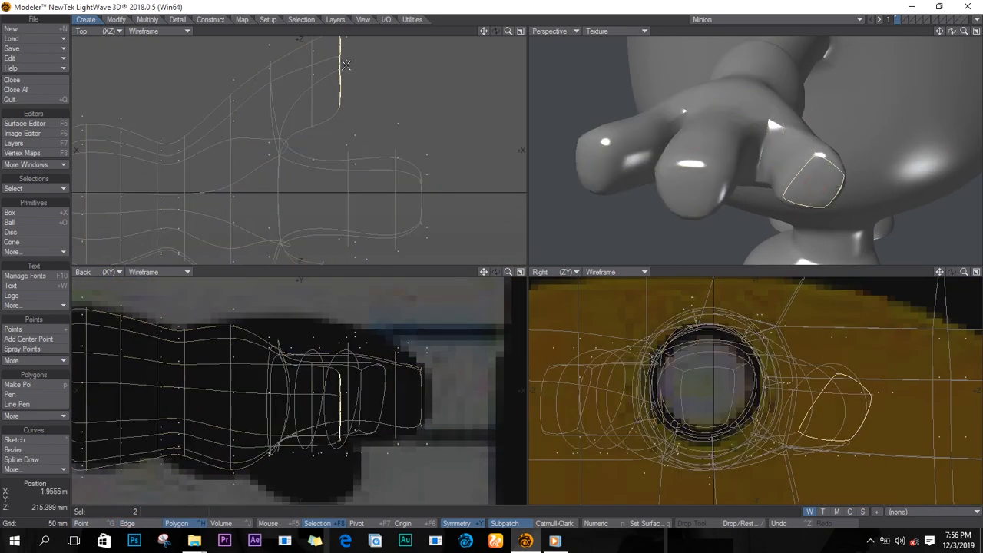
{"action": "key", "text": "h"}
{"action": "left_click_drag", "start_coordinate": [339, 84], "coordinate": [342, 133], "text": "ctrl"}
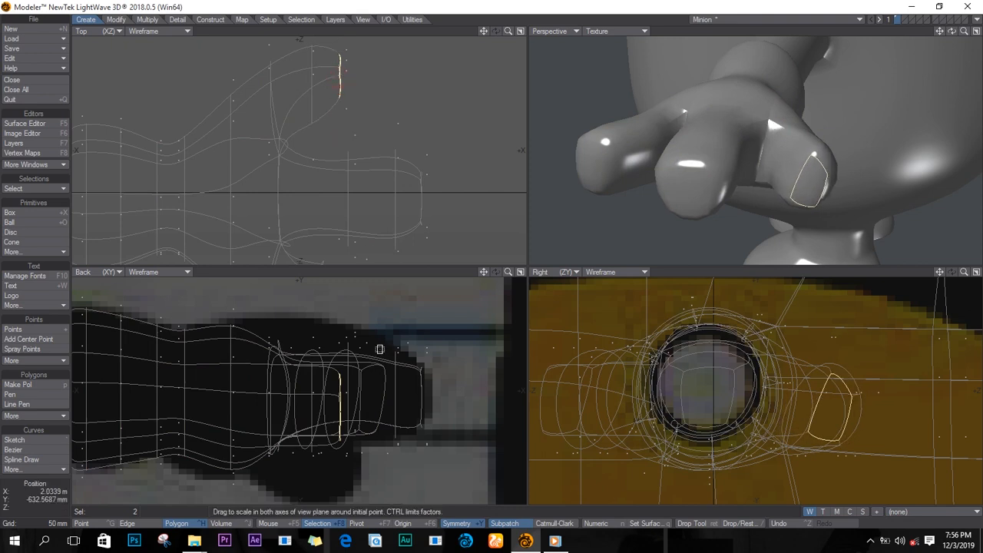
{"action": "left_click_drag", "start_coordinate": [819, 431], "coordinate": [819, 454], "text": "ctrl"}
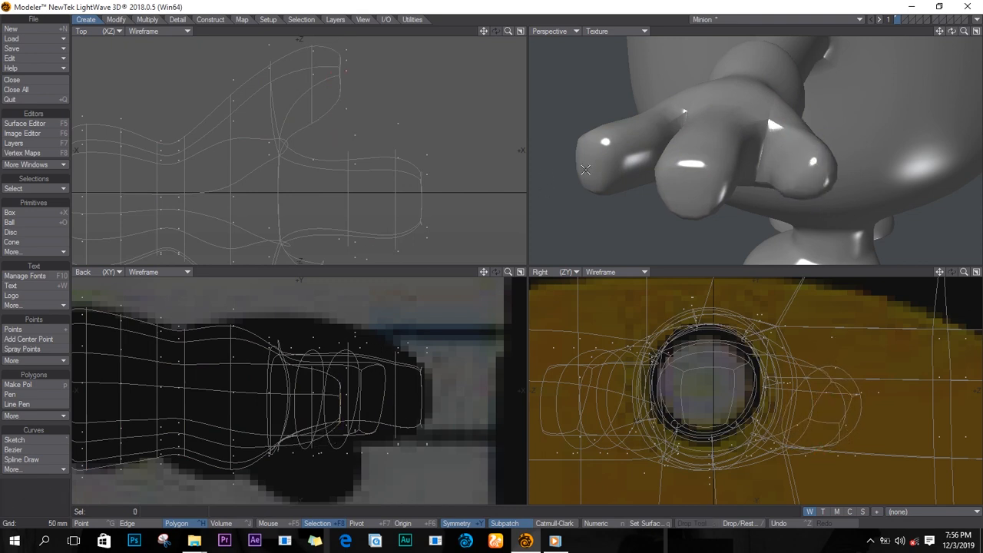
Step: Narrow the front finger's end polygon to round its tip and save the object
{"action": "key", "text": "h"}
{"action": "left_click_drag", "start_coordinate": [566, 397], "coordinate": [496, 406], "text": "ctrl"}
{"action": "key", "text": "s"}
{"action": "mouse_move", "coordinate": [951, 32]}
{"action": "left_mouse_down"}
{"action": "mouse_move", "coordinate": [829, 3]}
{"action": "mouse_move", "coordinate": [792, 206]}
{"action": "mouse_move", "coordinate": [971, 151]}
{"action": "mouse_move", "coordinate": [950, 39]}
{"action": "left_mouse_up"}
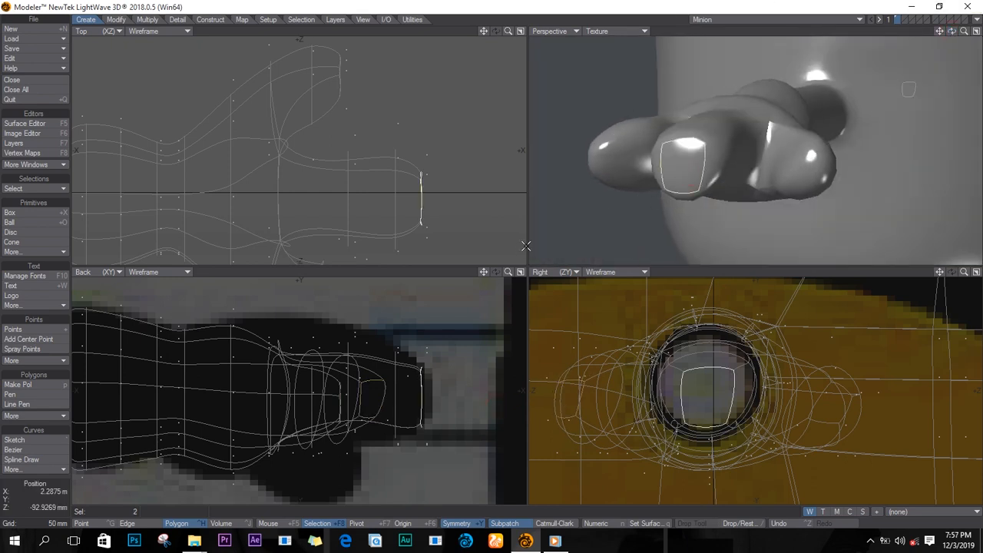
Step: Stretch the middle finger's end polygon narrower across its width to round the fingertip, and clear the polygon selection
{"action": "key", "text": "h"}
{"action": "left_click_drag", "start_coordinate": [735, 420], "coordinate": [657, 408], "text": "ctrl"}
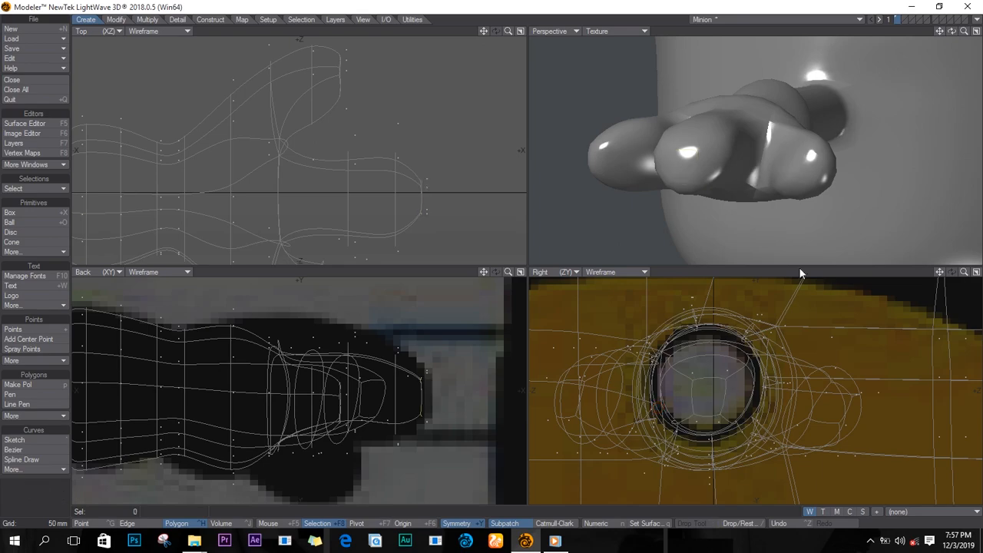
{"action": "left_click_drag", "start_coordinate": [951, 31], "coordinate": [577, 161]}
{"action": "key", "text": "a"}
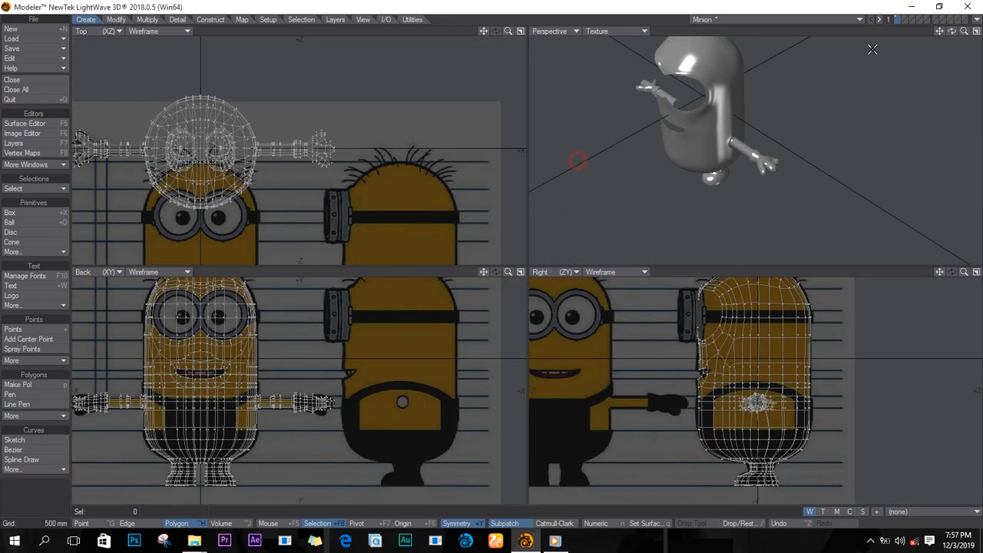